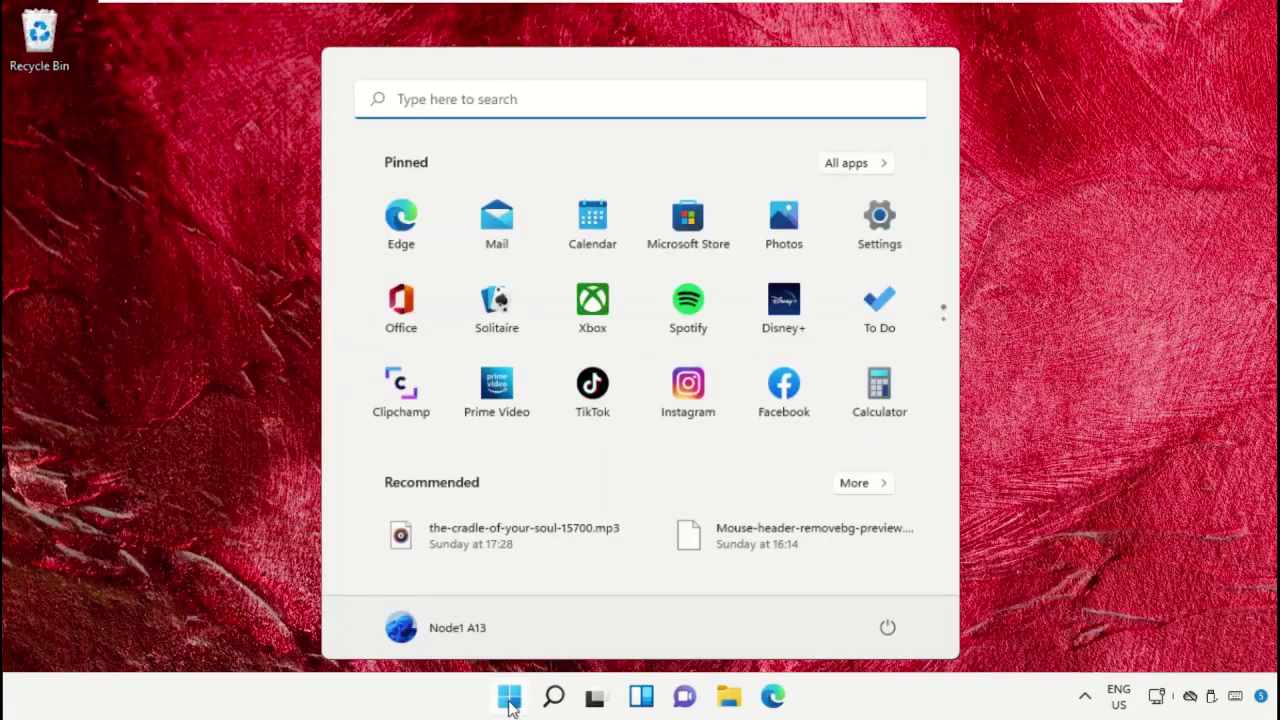
Open Task Manager, start a new task and browse for the program it should run
{"action": "type", "text": "task mana"}
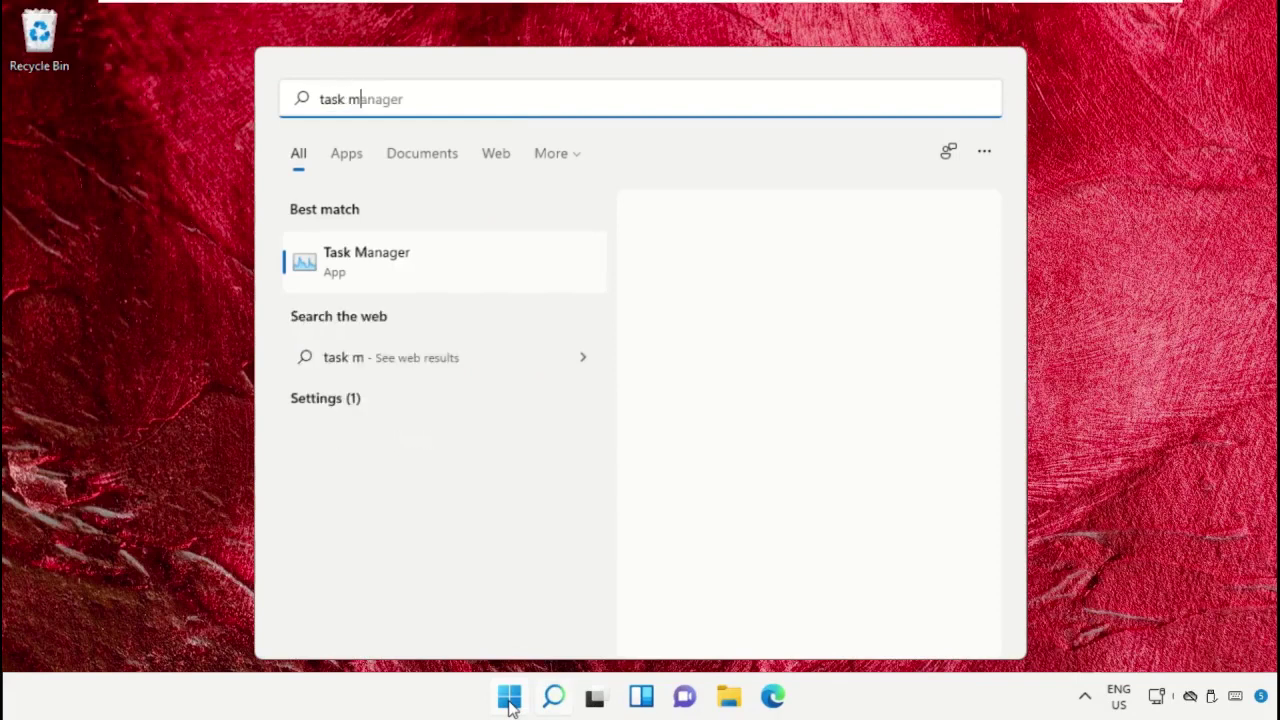
{"action": "left_click", "coordinate": [389, 262]}
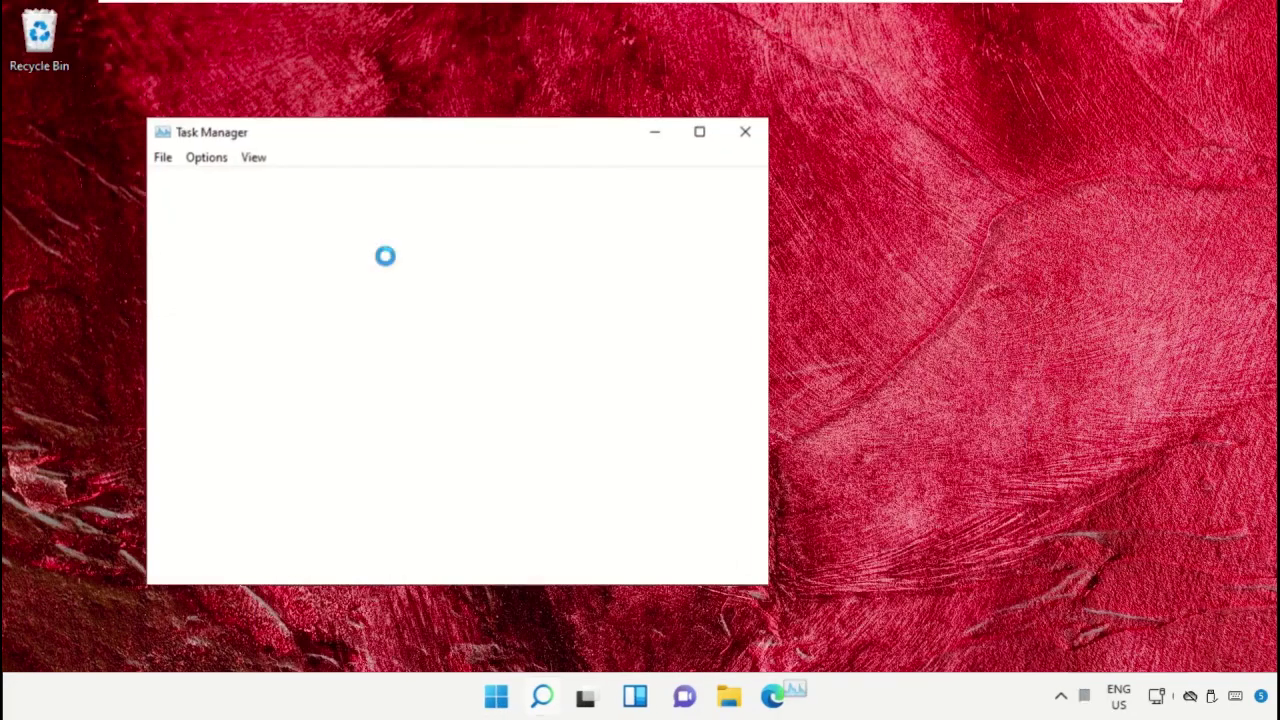
{"action": "left_click", "coordinate": [161, 160]}
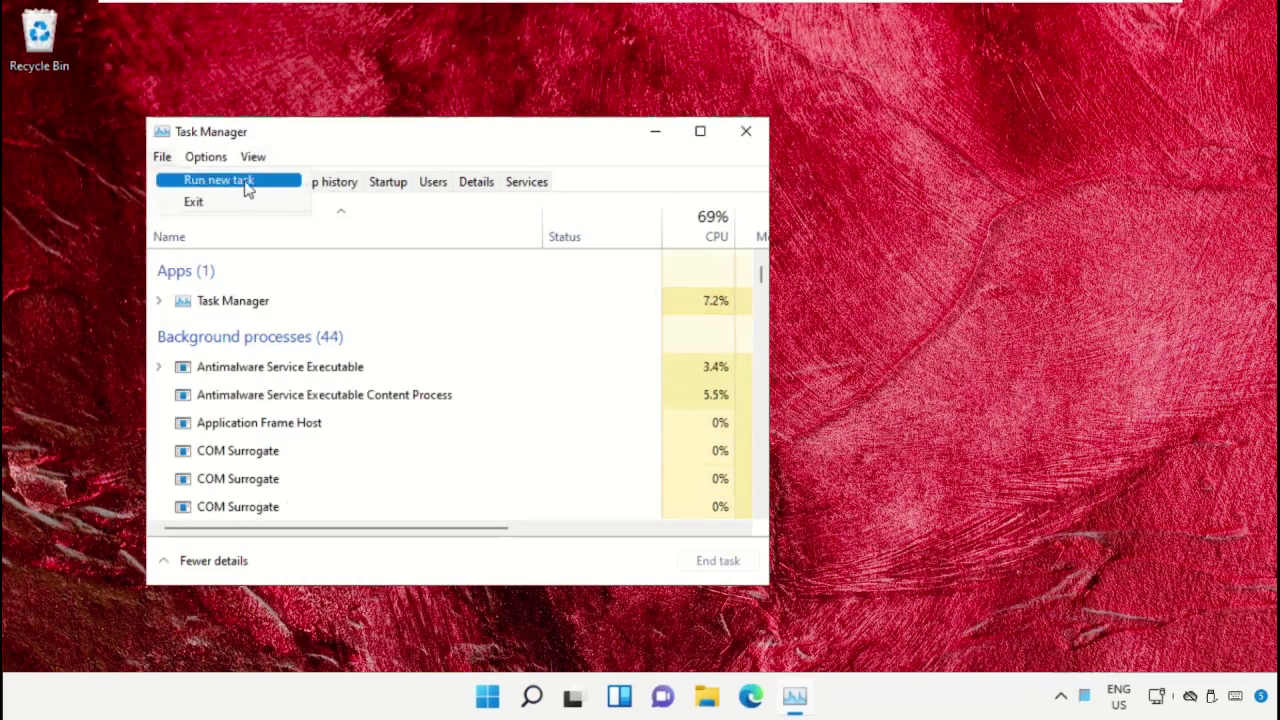
{"action": "left_click", "coordinate": [277, 189]}
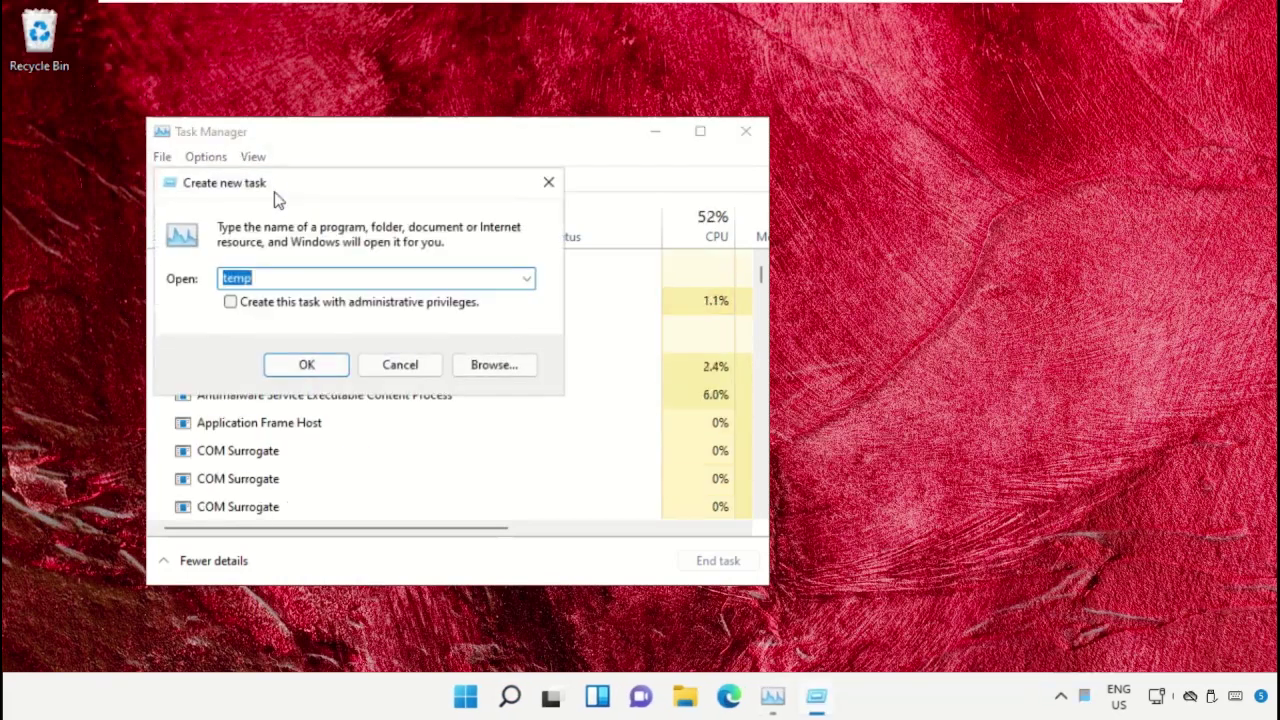
{"action": "left_click", "coordinate": [490, 367]}
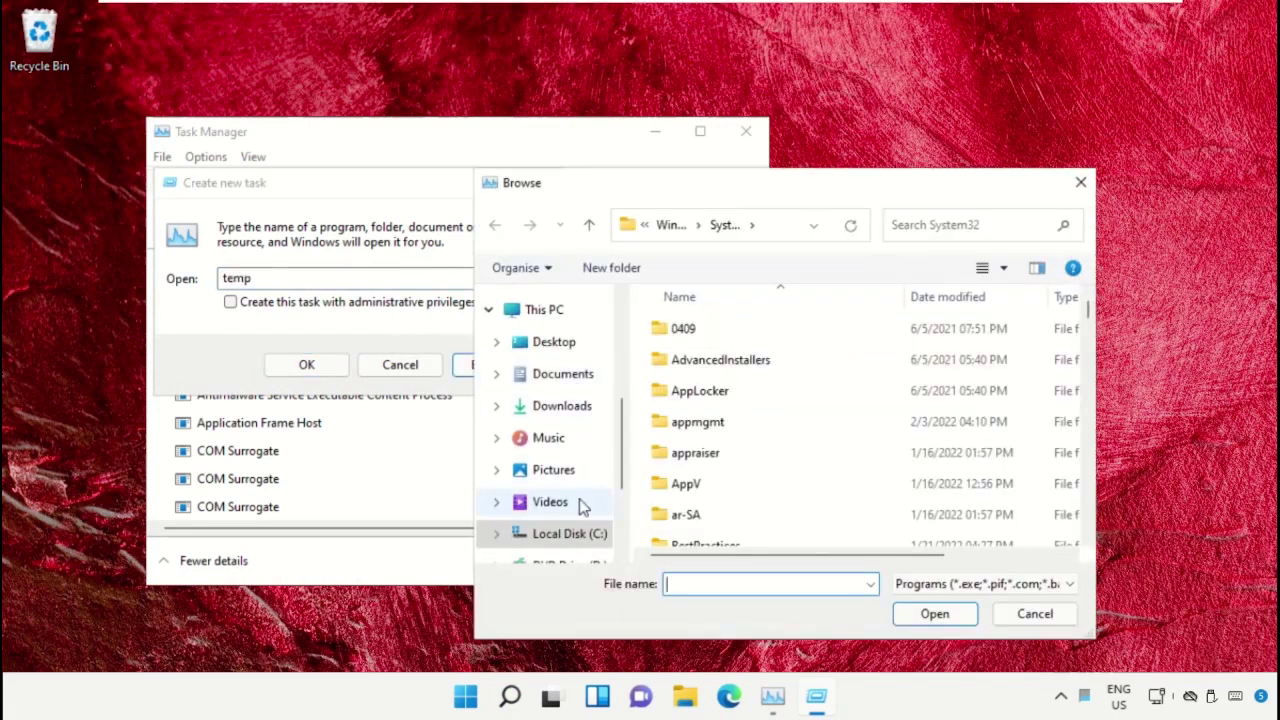
Open Local Disk (C:) from This PC in the Browse dialog
{"action": "scroll", "coordinate": [552, 540], "scroll_direction": "down", "scroll_amount": 1}
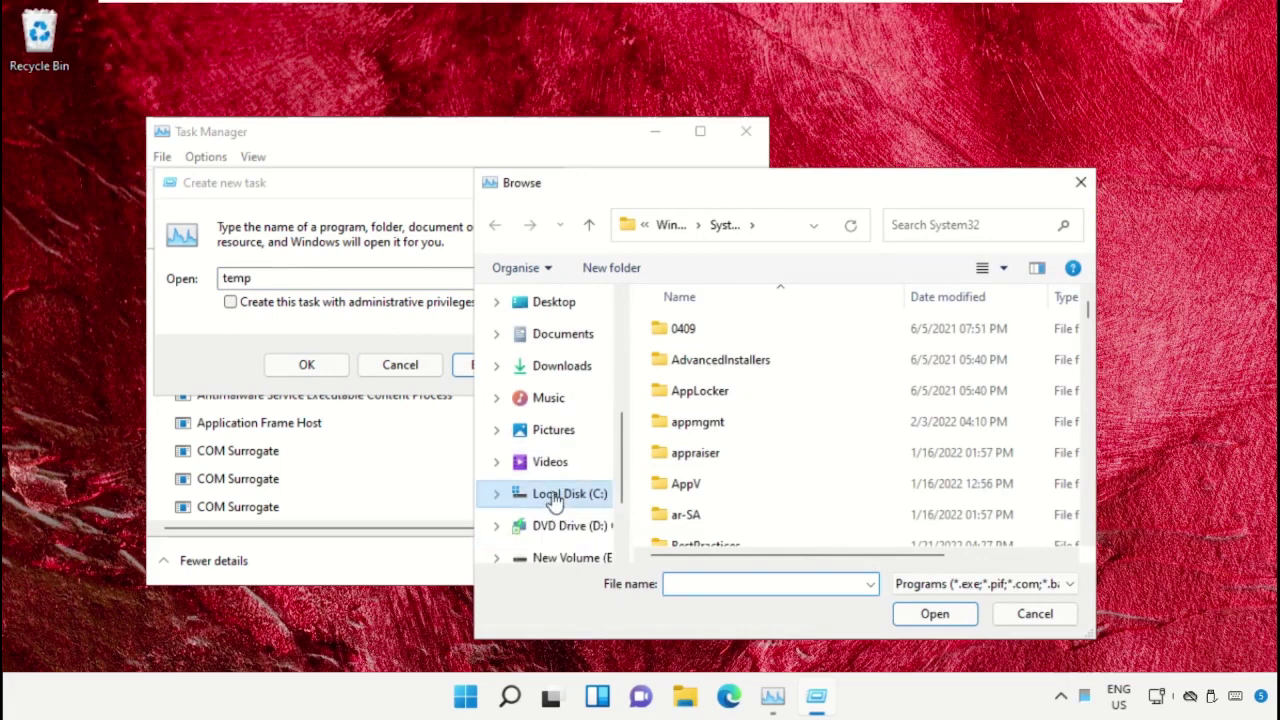
{"action": "left_click", "coordinate": [556, 494]}
{"action": "scroll", "coordinate": [553, 430], "scroll_direction": "up", "scroll_amount": 1}
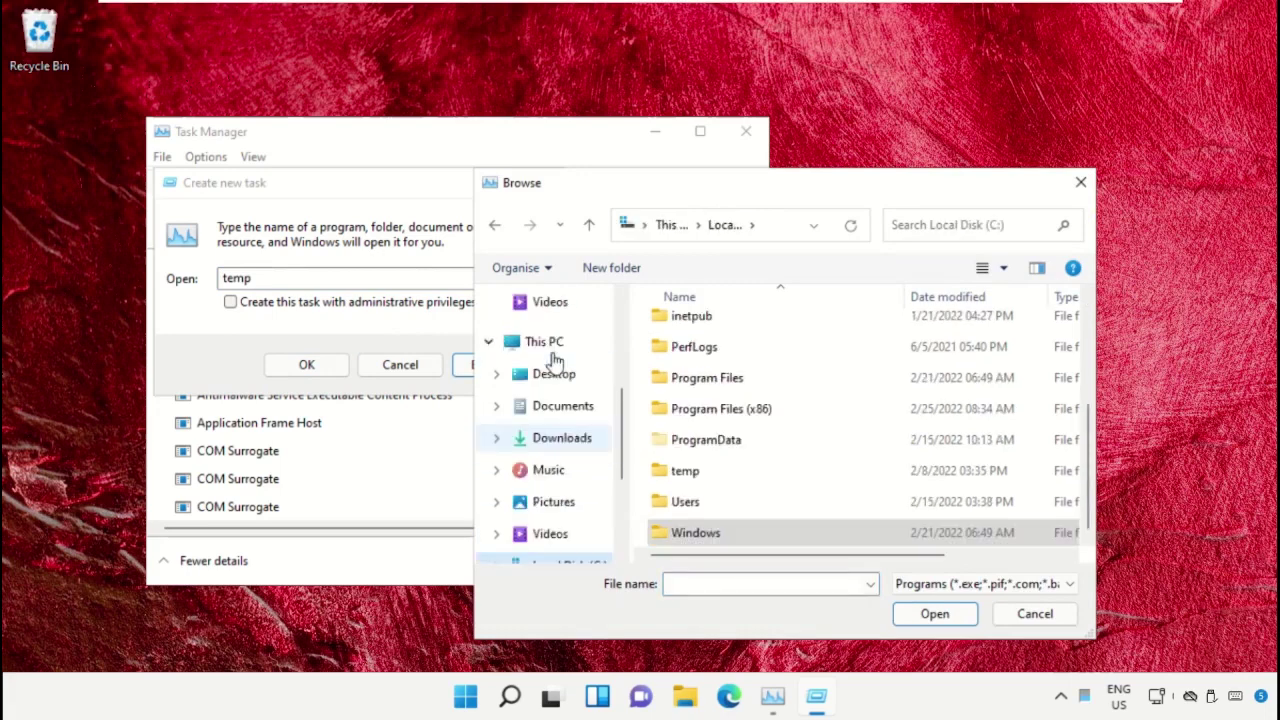
{"action": "left_click", "coordinate": [551, 343]}
{"action": "scroll", "coordinate": [780, 420], "scroll_direction": "down", "scroll_amount": 1}
{"action": "scroll", "coordinate": [780, 425], "scroll_direction": "up", "scroll_amount": 1}
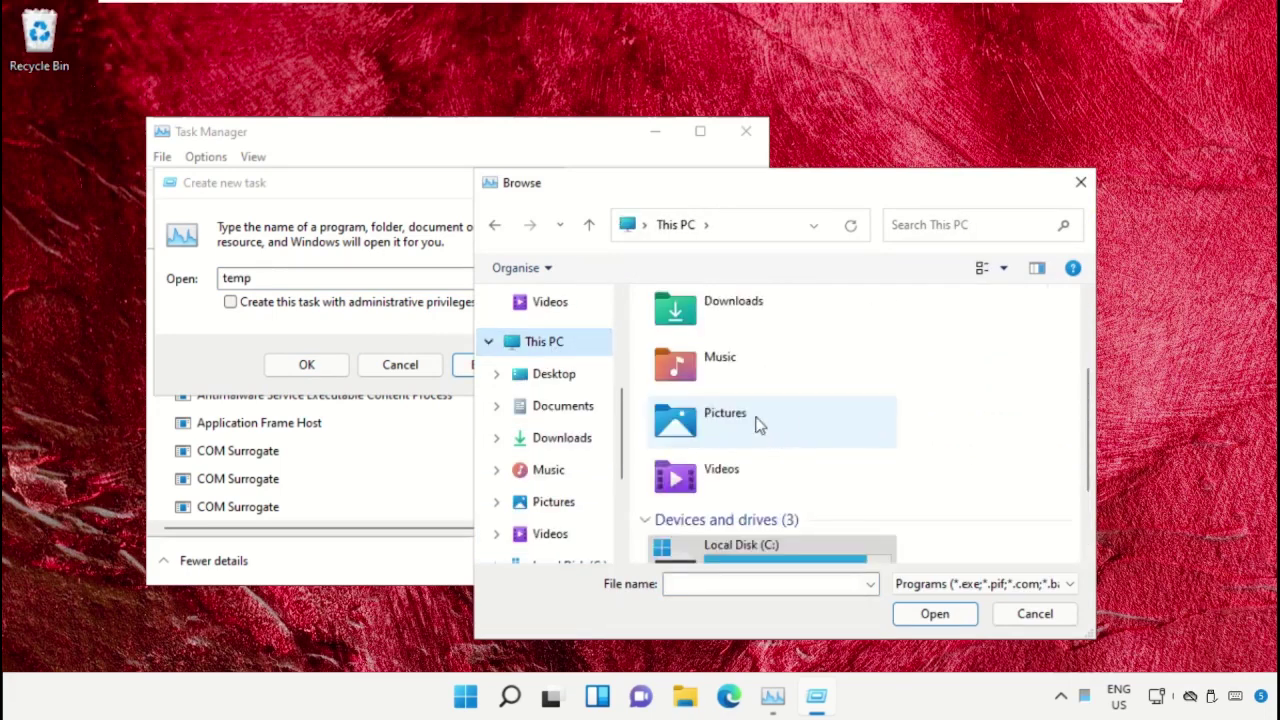
{"action": "scroll", "coordinate": [800, 490], "scroll_direction": "down", "scroll_amount": 1}
{"action": "double_click", "coordinate": [790, 428]}
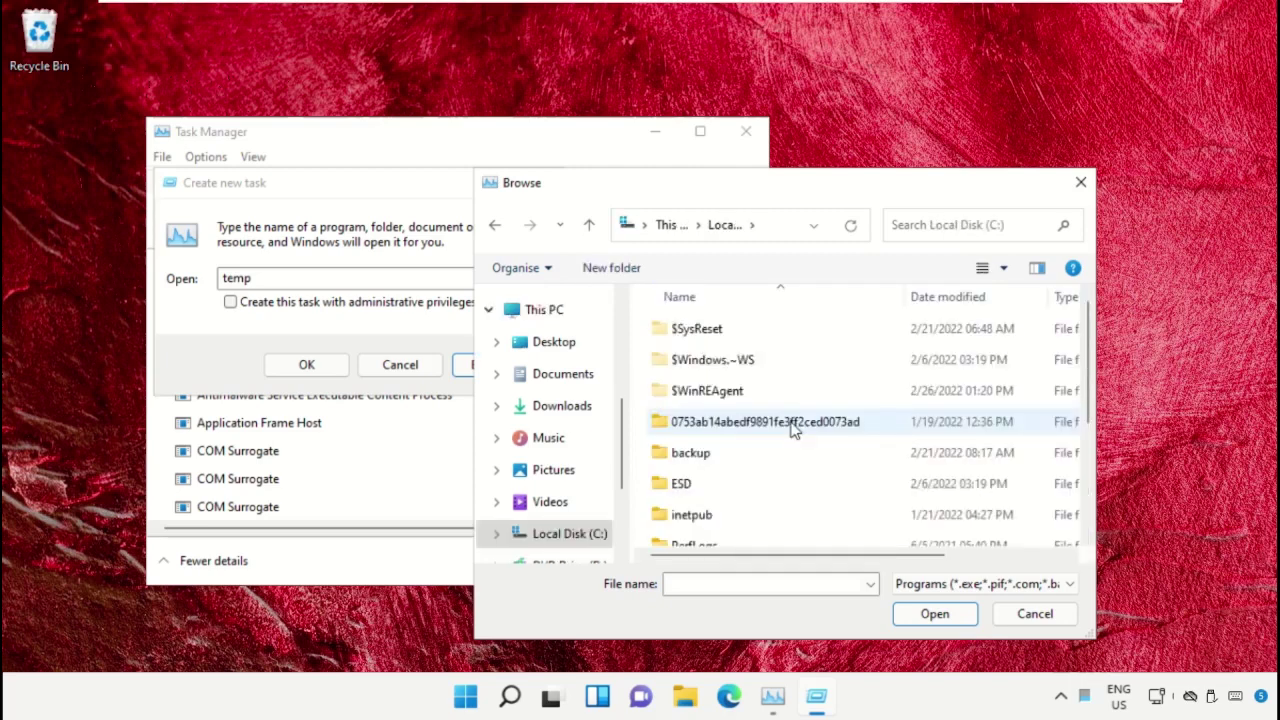
Open the System32 folder inside the Windows folder on the C: drive
{"action": "scroll", "coordinate": [755, 380], "scroll_direction": "down", "scroll_amount": 2}
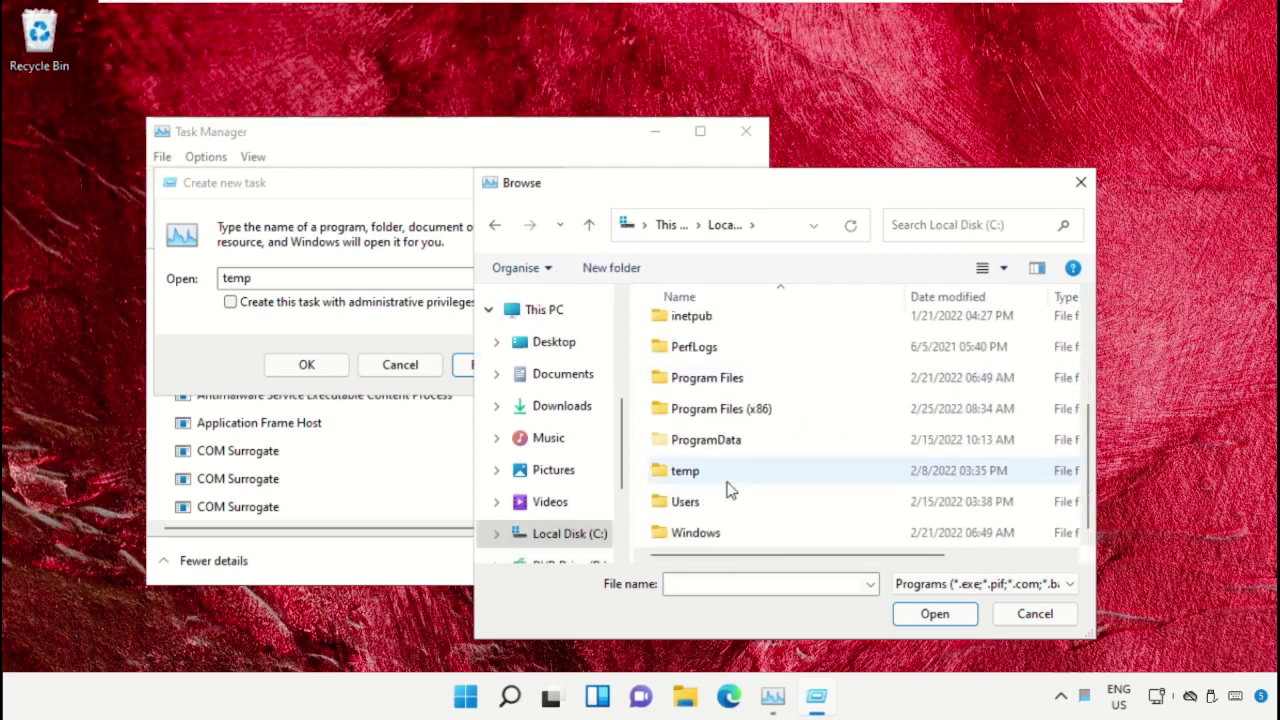
{"action": "double_click", "coordinate": [706, 536]}
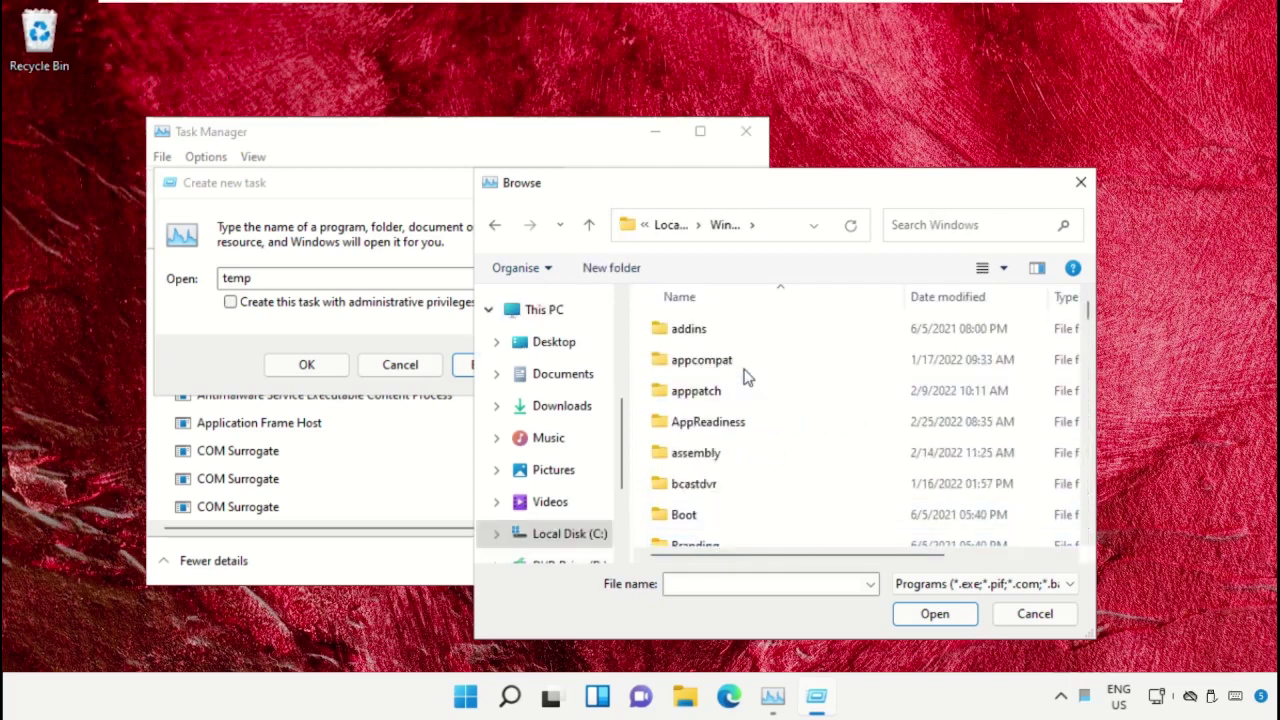
{"action": "scroll", "coordinate": [749, 376], "scroll_direction": "down", "scroll_amount": 3}
{"action": "scroll", "coordinate": [749, 401], "scroll_direction": "down", "scroll_amount": 13}
{"action": "scroll", "coordinate": [737, 480], "scroll_direction": "down", "scroll_amount": 5}
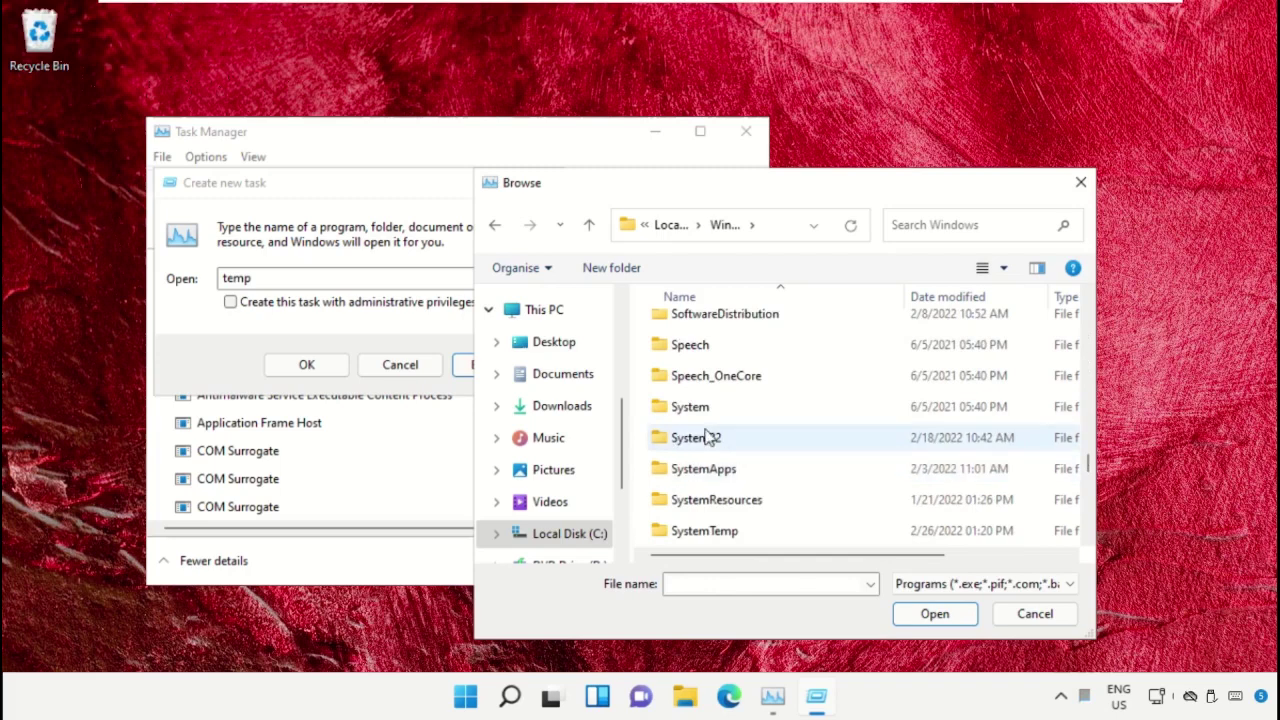
{"action": "double_click", "coordinate": [712, 438]}
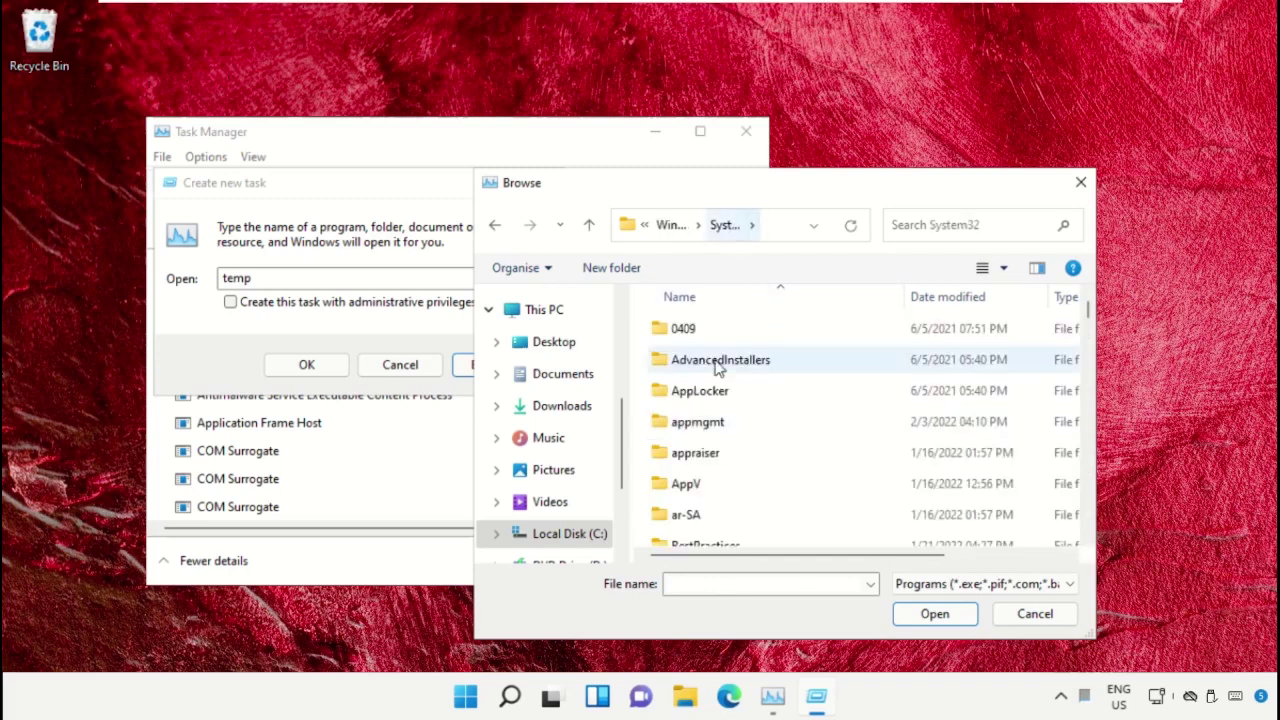
Choose cmd.exe from the System32 folder as the program for the new task
{"action": "scroll", "coordinate": [760, 449], "scroll_direction": "down", "scroll_amount": 2}
{"action": "scroll", "coordinate": [754, 448], "scroll_direction": "down", "scroll_amount": 10}
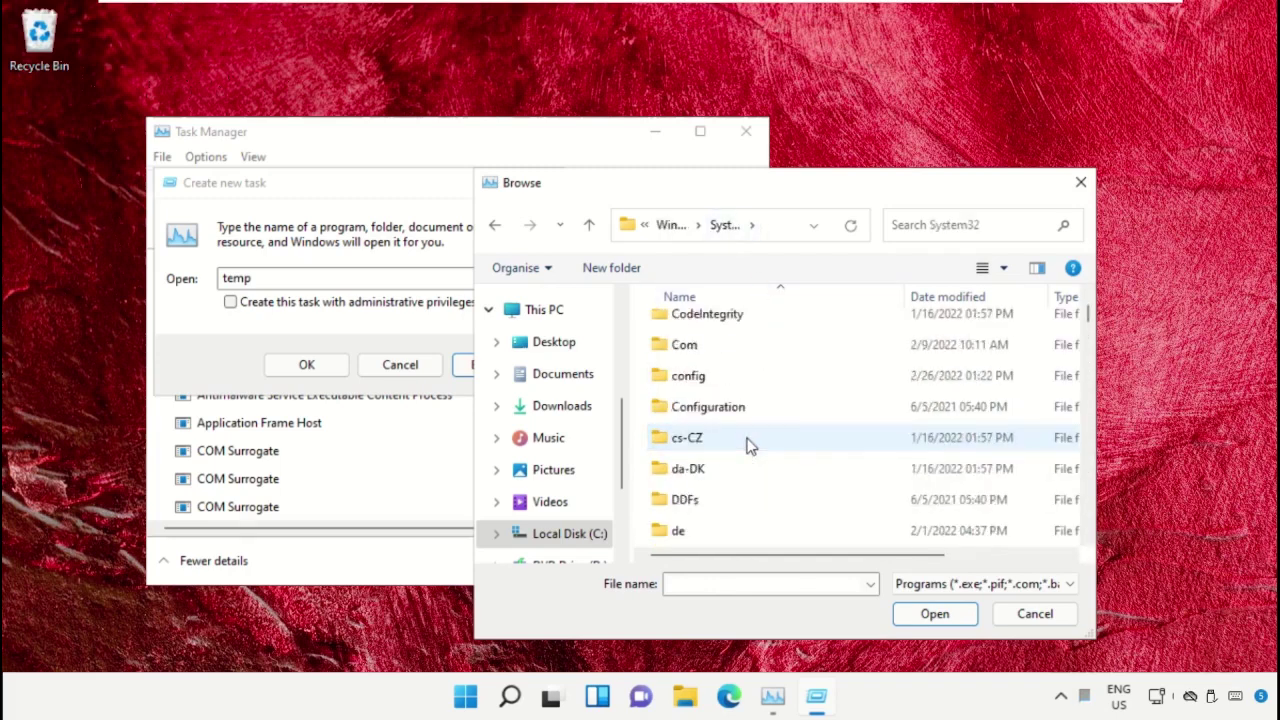
{"action": "scroll", "coordinate": [752, 436], "scroll_direction": "down", "scroll_amount": 4}
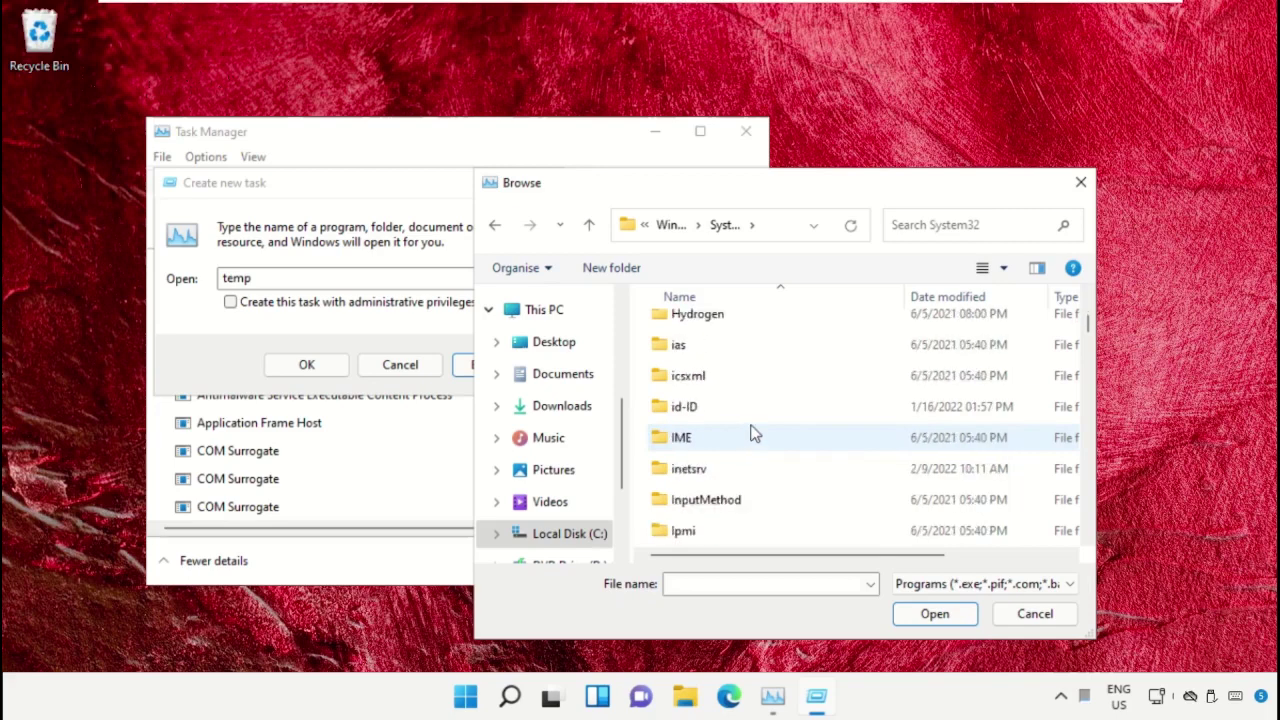
{"action": "type", "text": "cmd.exe"}
{"action": "scroll", "coordinate": [754, 432], "scroll_direction": "up", "scroll_amount": 1}
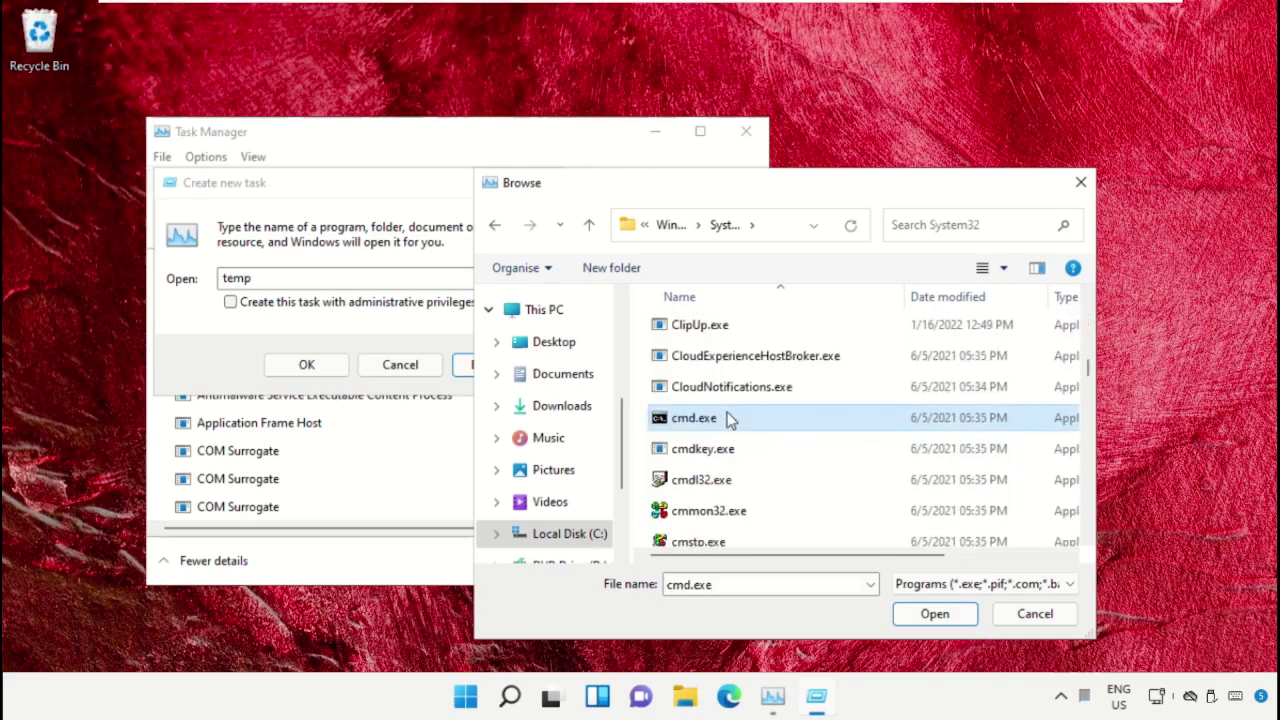
{"action": "left_click", "coordinate": [919, 622]}
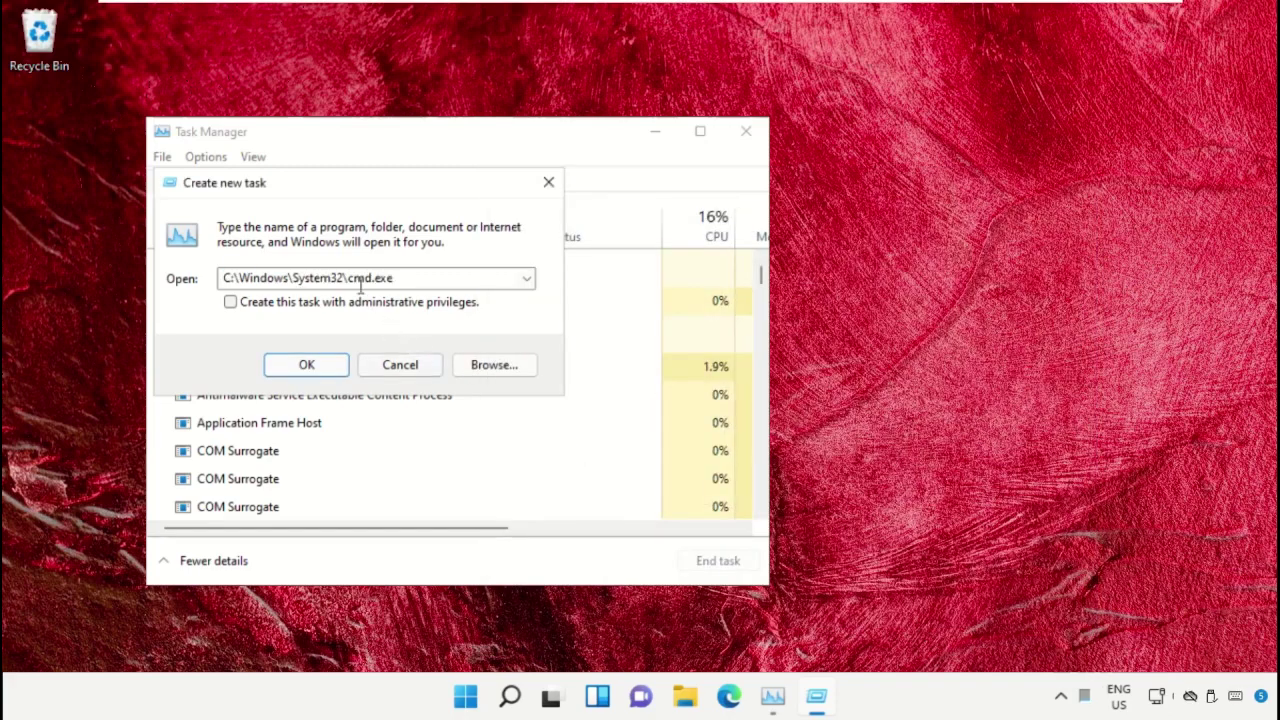
Run the cmd.exe task with administrative privileges, and minimize the Task Manager and Command Prompt windows
{"action": "left_click", "coordinate": [230, 303]}
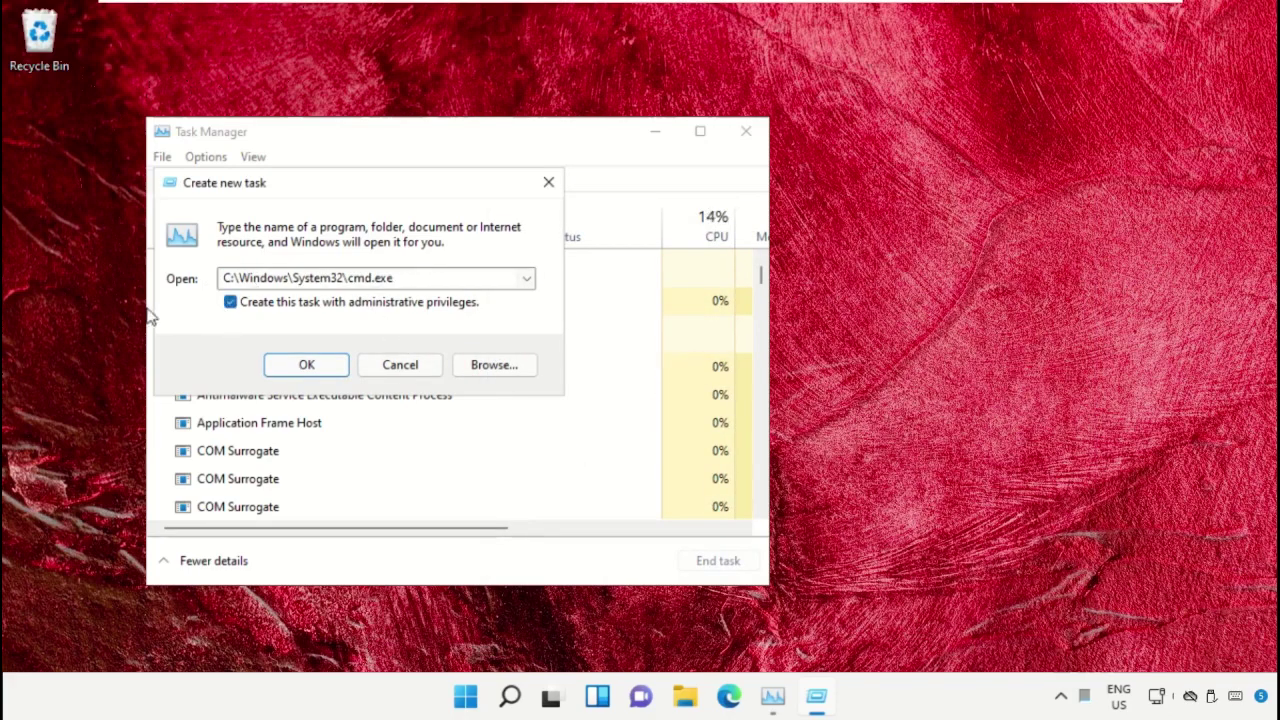
{"action": "left_click", "coordinate": [307, 367]}
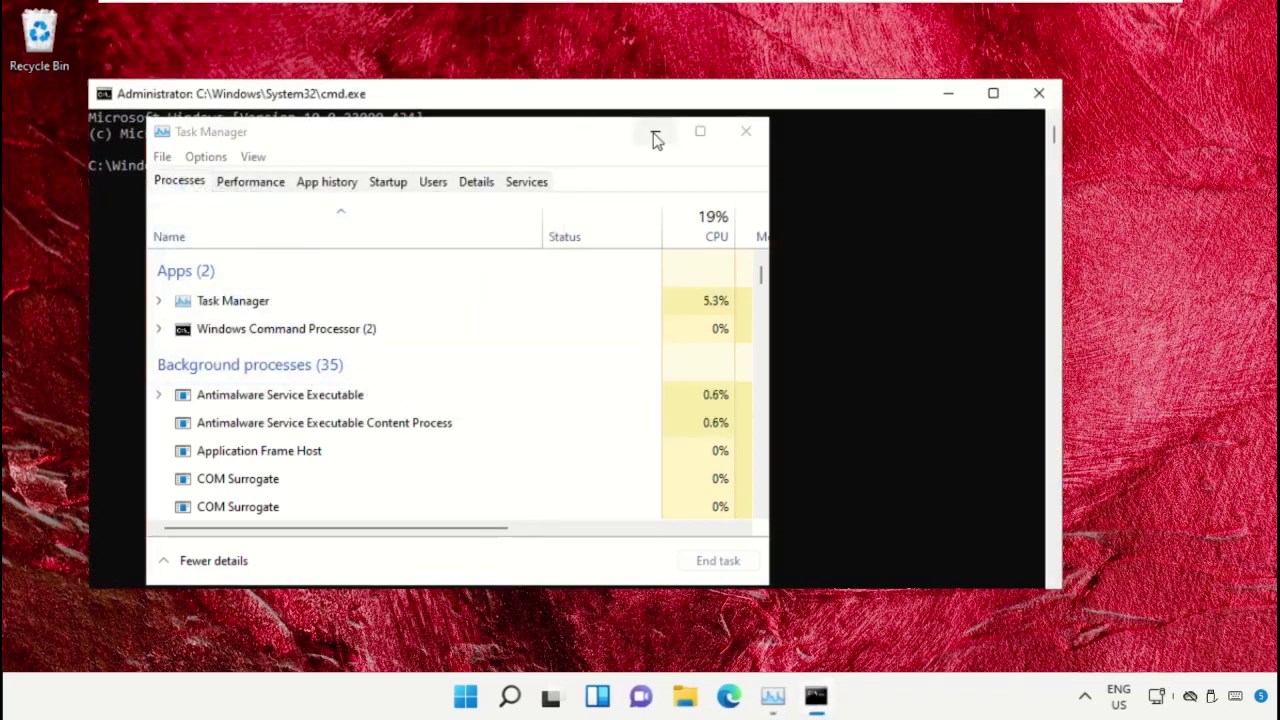
{"action": "left_click", "coordinate": [655, 134]}
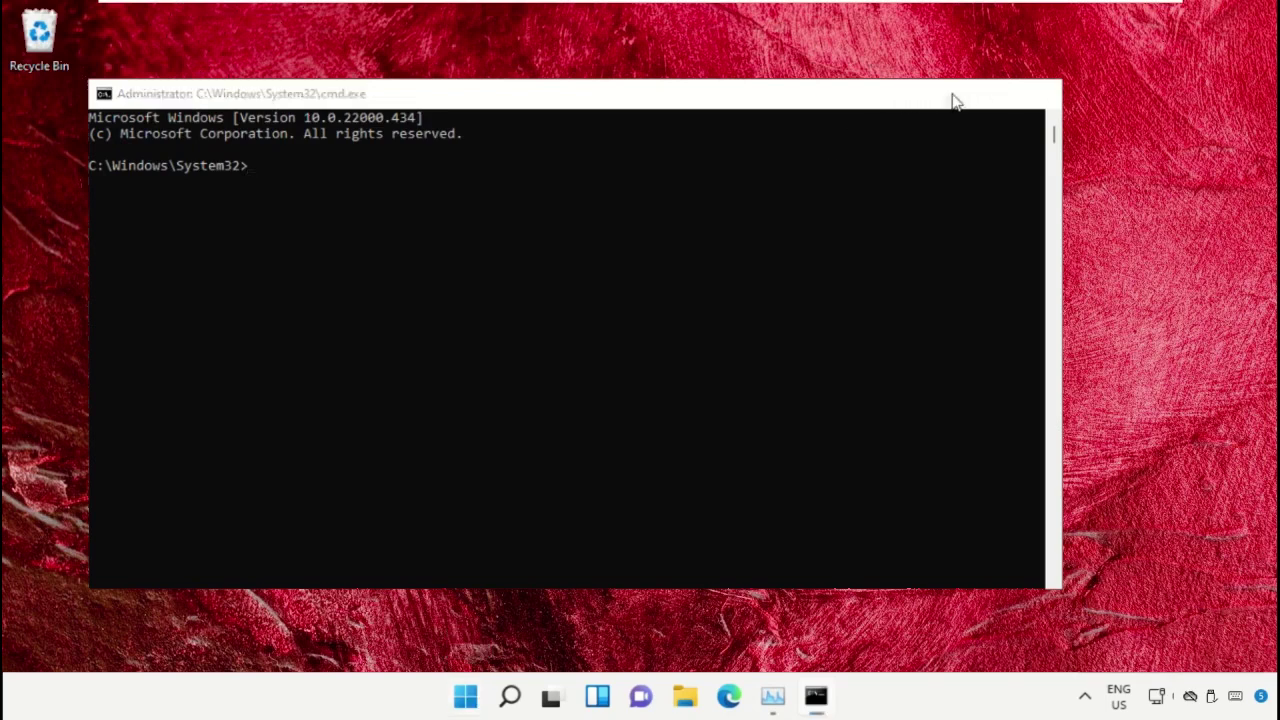
{"action": "left_click", "coordinate": [951, 96]}
Find Google Chrome through the Windows search and launch it
{"action": "left_click", "coordinate": [466, 697]}
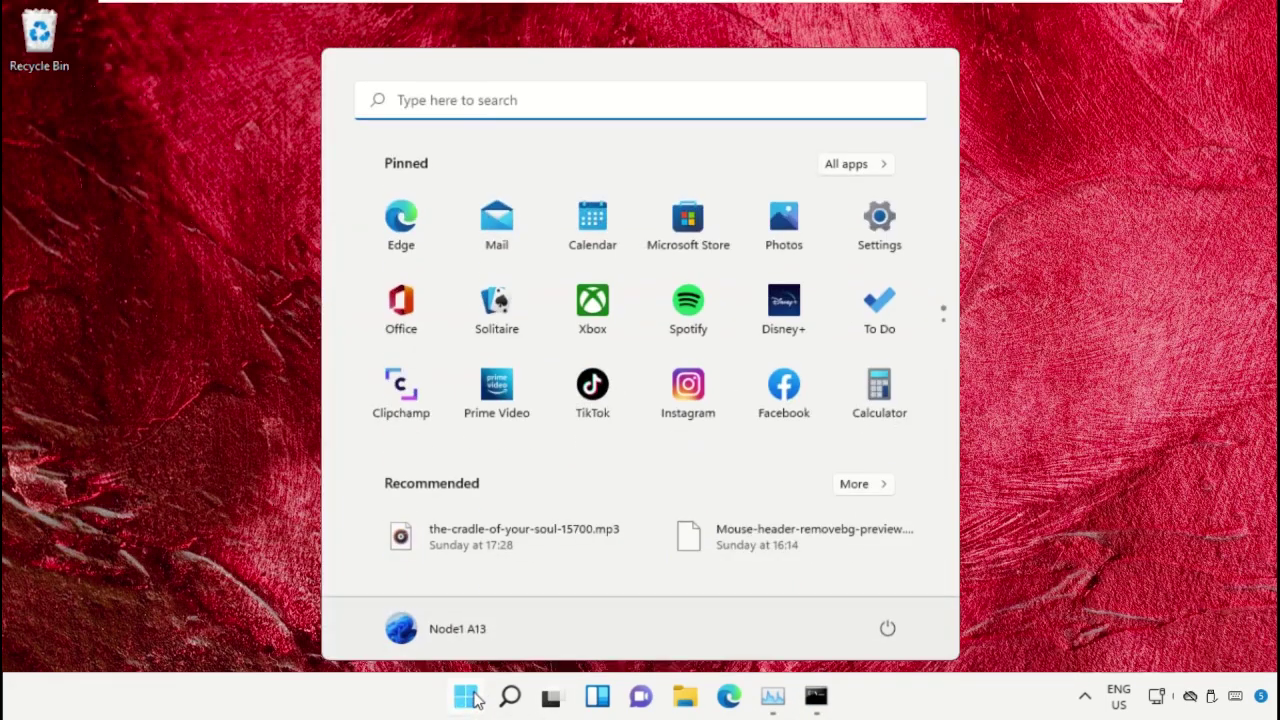
{"action": "type", "text": "Chrome"}
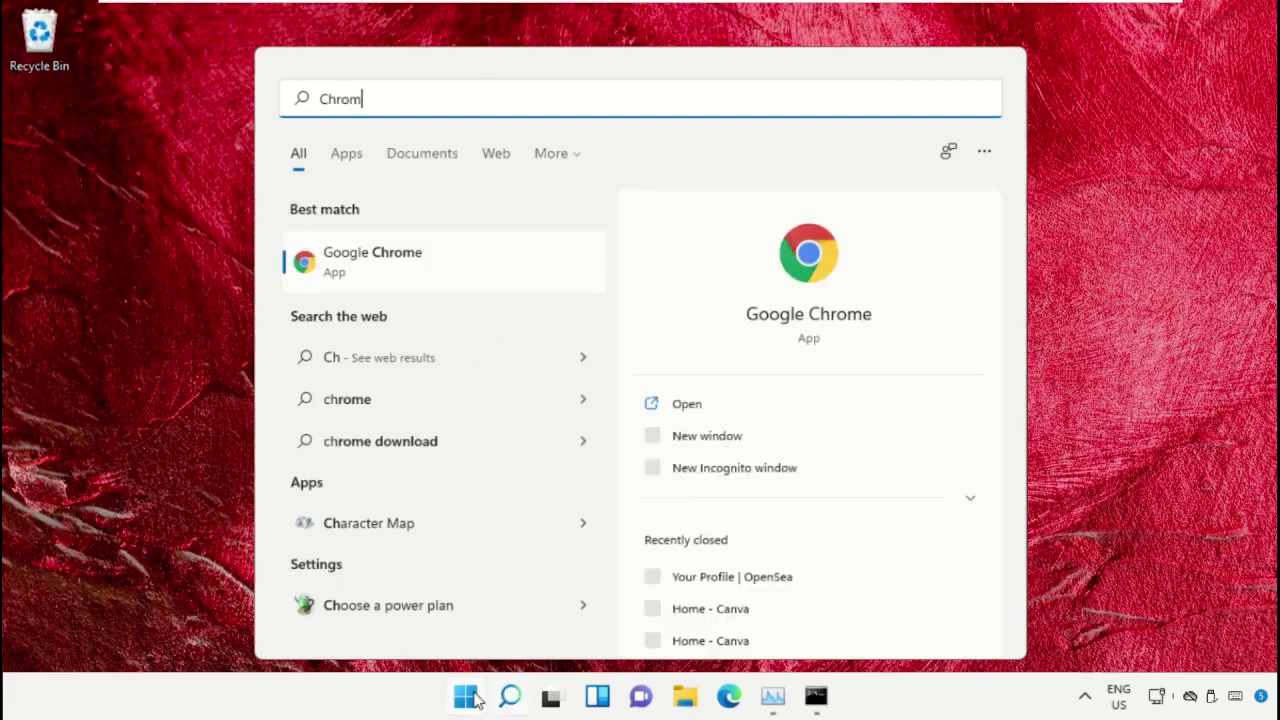
{"action": "left_click", "coordinate": [398, 262]}
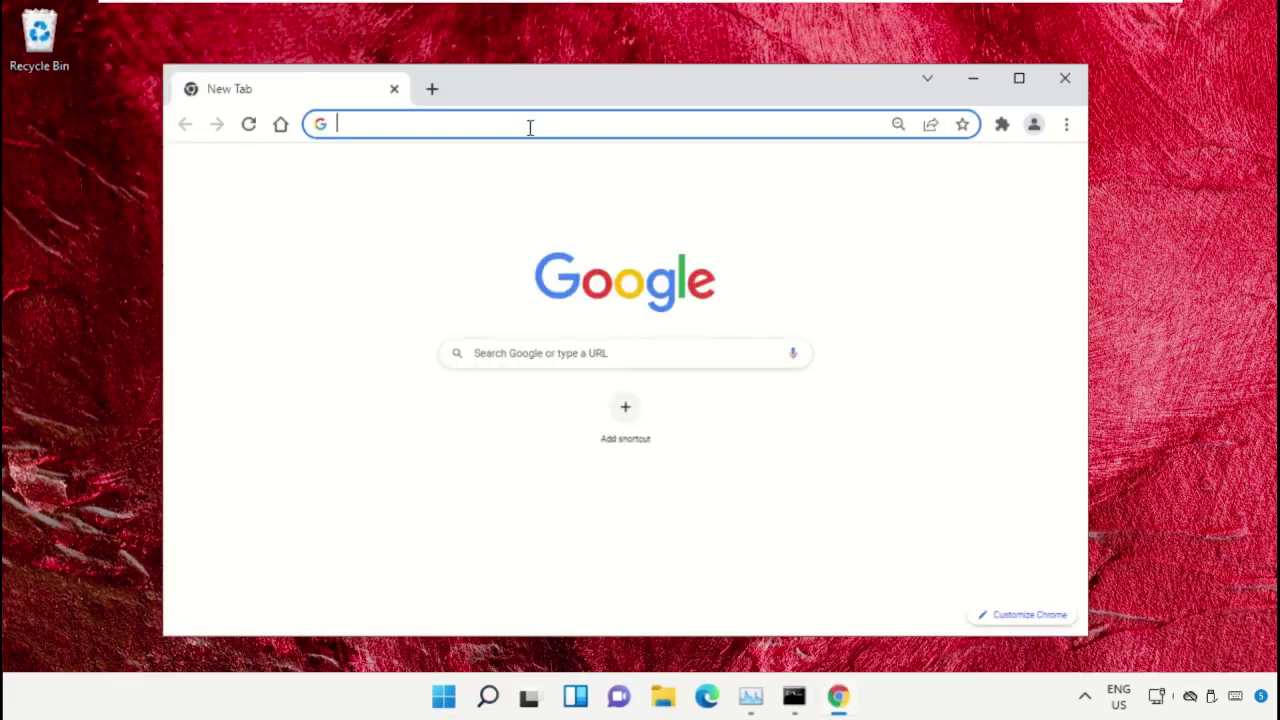
Go to google.com in the new browser tab
{"action": "type", "text": "google"}
{"action": "key", "text": "Down"}
{"action": "key", "text": "Down"}
{"action": "key", "text": "Down"}
{"action": "key", "text": "Down"}
{"action": "key", "text": "Down"}
{"action": "key", "text": "Down"}
{"action": "key", "text": "Down"}
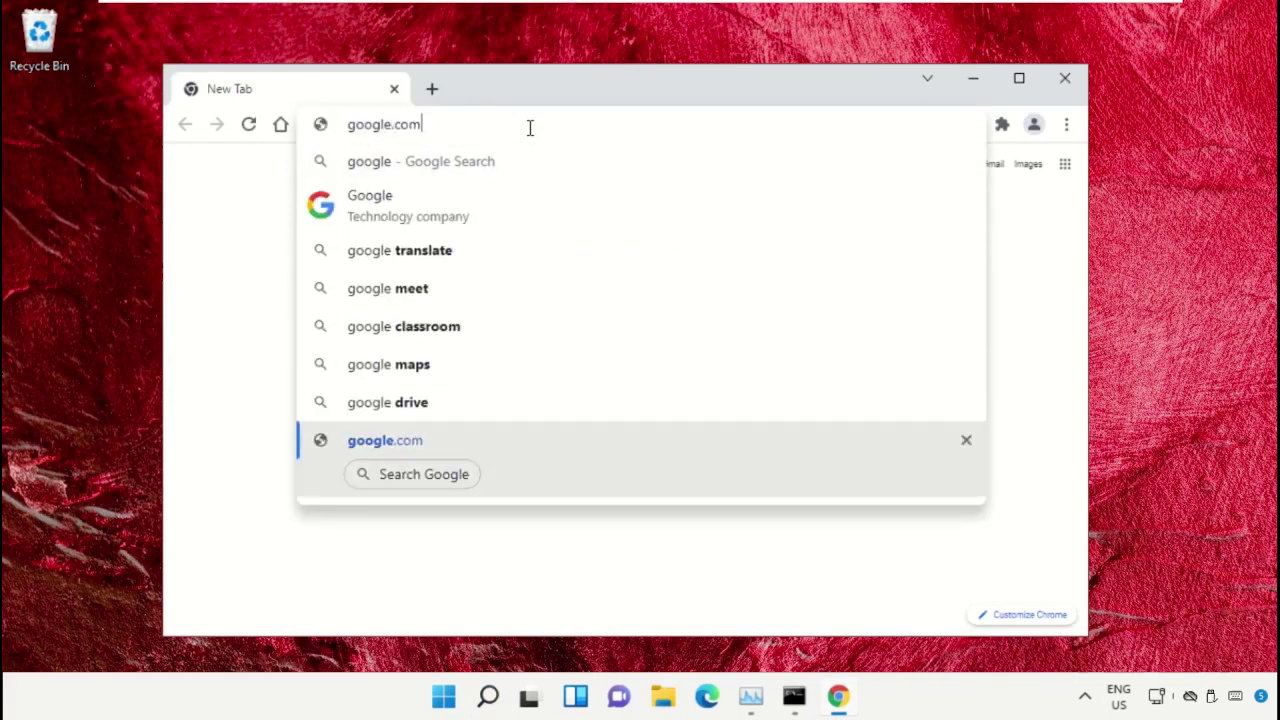
{"action": "key", "text": "Return"}
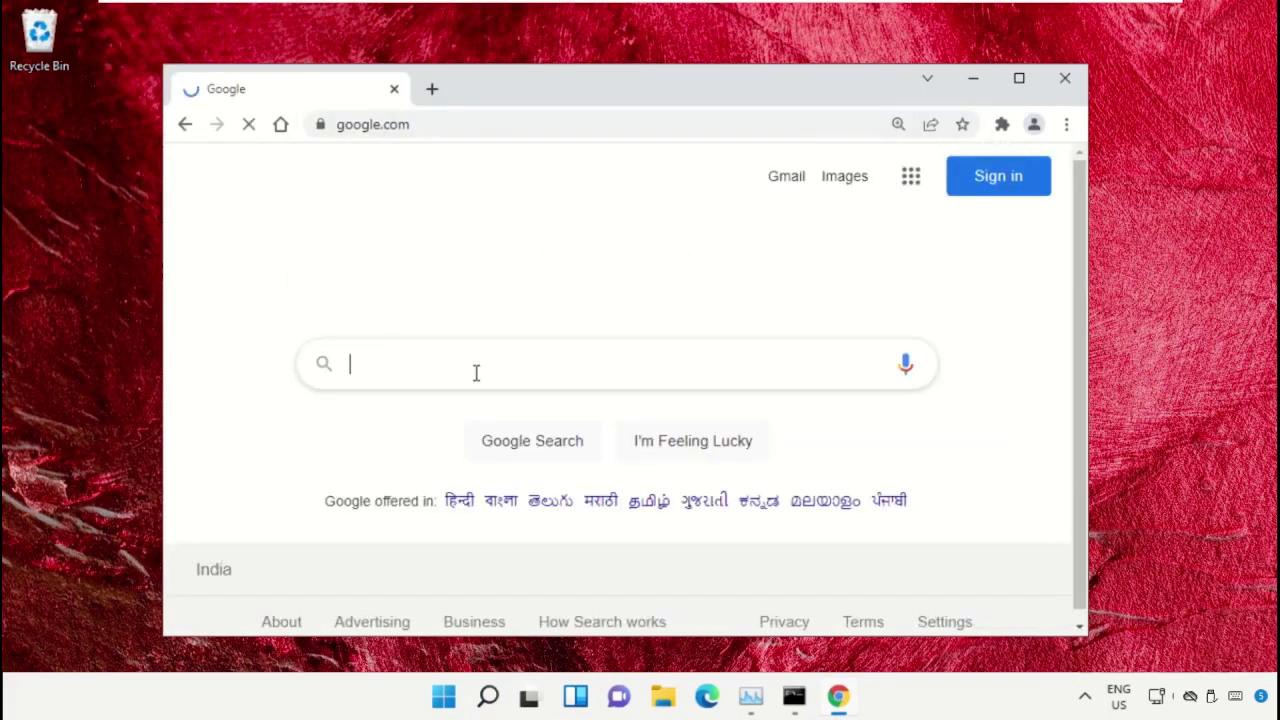
Search Google for "hows.tech windows commands" and open the Important Windows Commands page of Hows.tech
{"action": "type", "text": "hows.tech"}
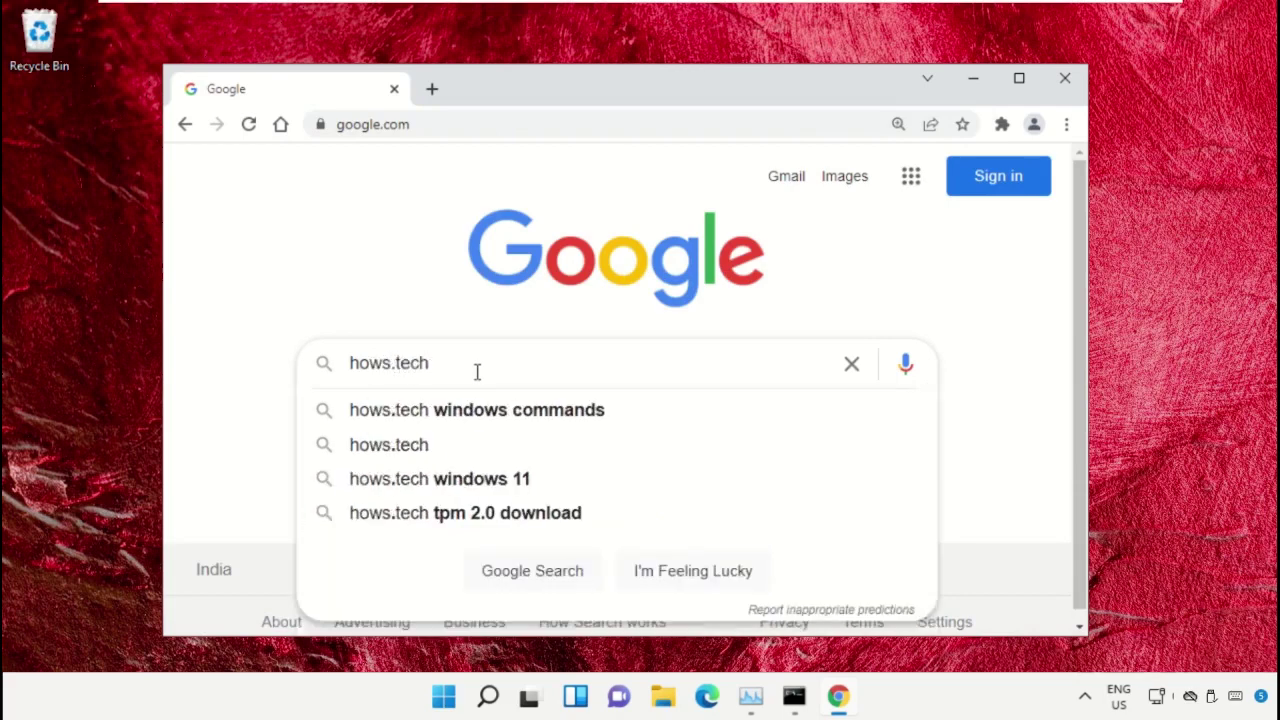
{"action": "key", "text": "Down"}
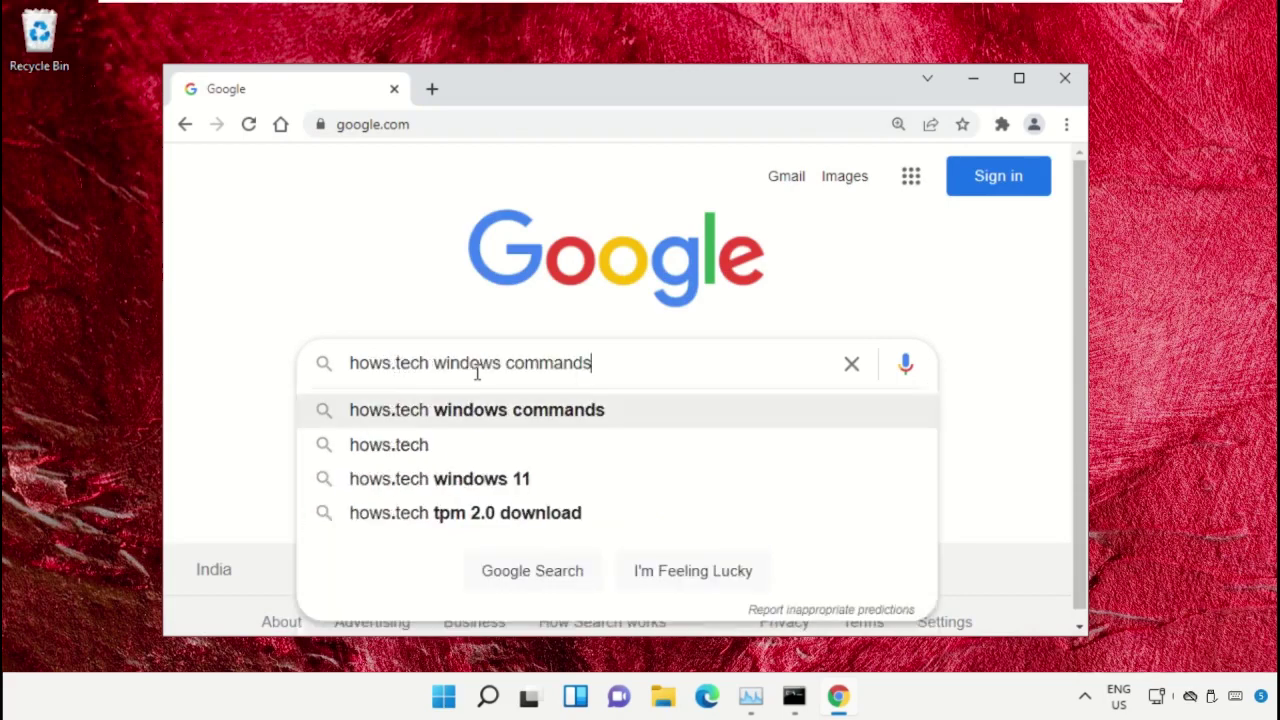
{"action": "left_click", "coordinate": [655, 410]}
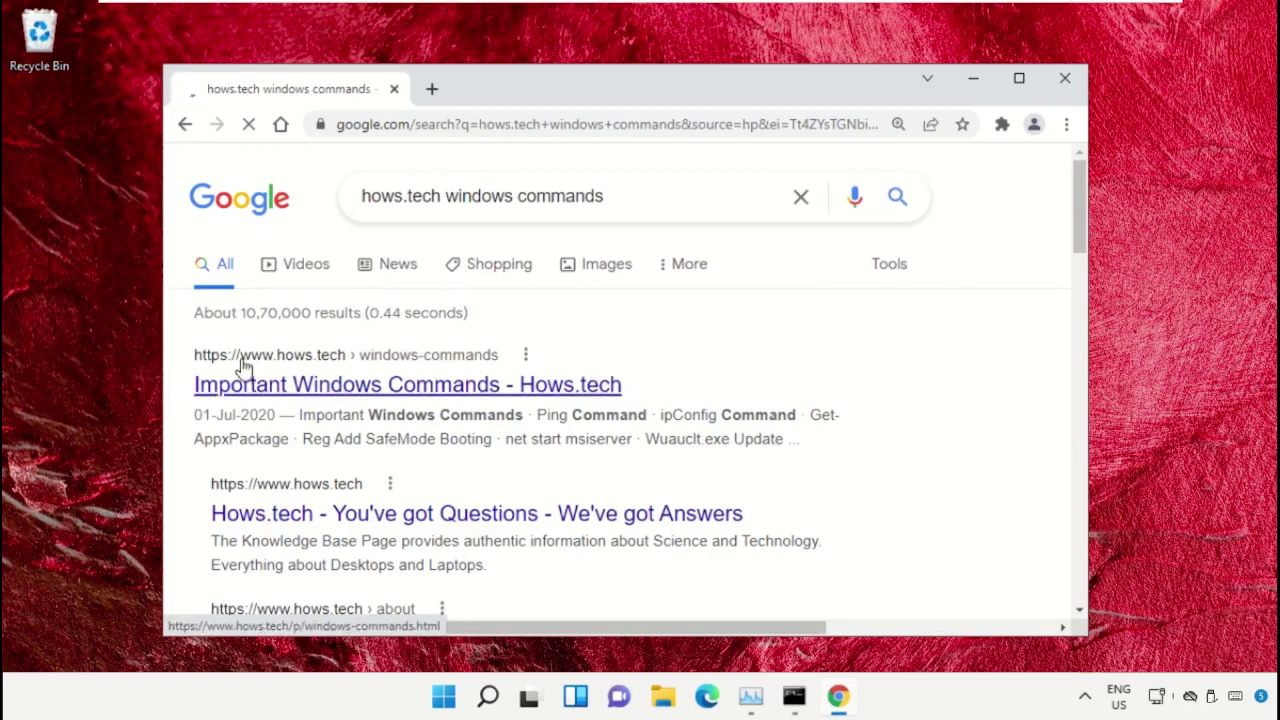
{"action": "left_click", "coordinate": [306, 388]}
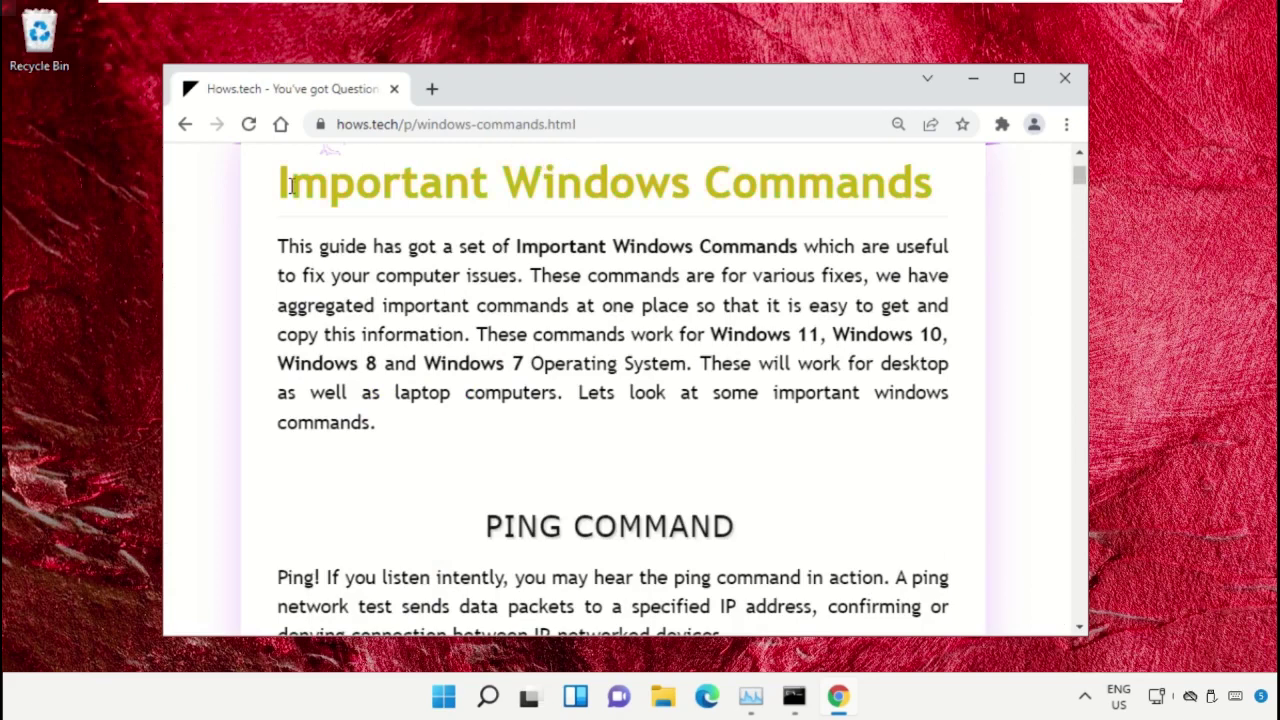
Find the SFC Windows Command section on the Hows.tech page and copy Command 12, sfc /scanfile=c:\windows\system32\ieframe.dll
{"action": "left_click_drag", "start_coordinate": [921, 188], "coordinate": [263, 203]}
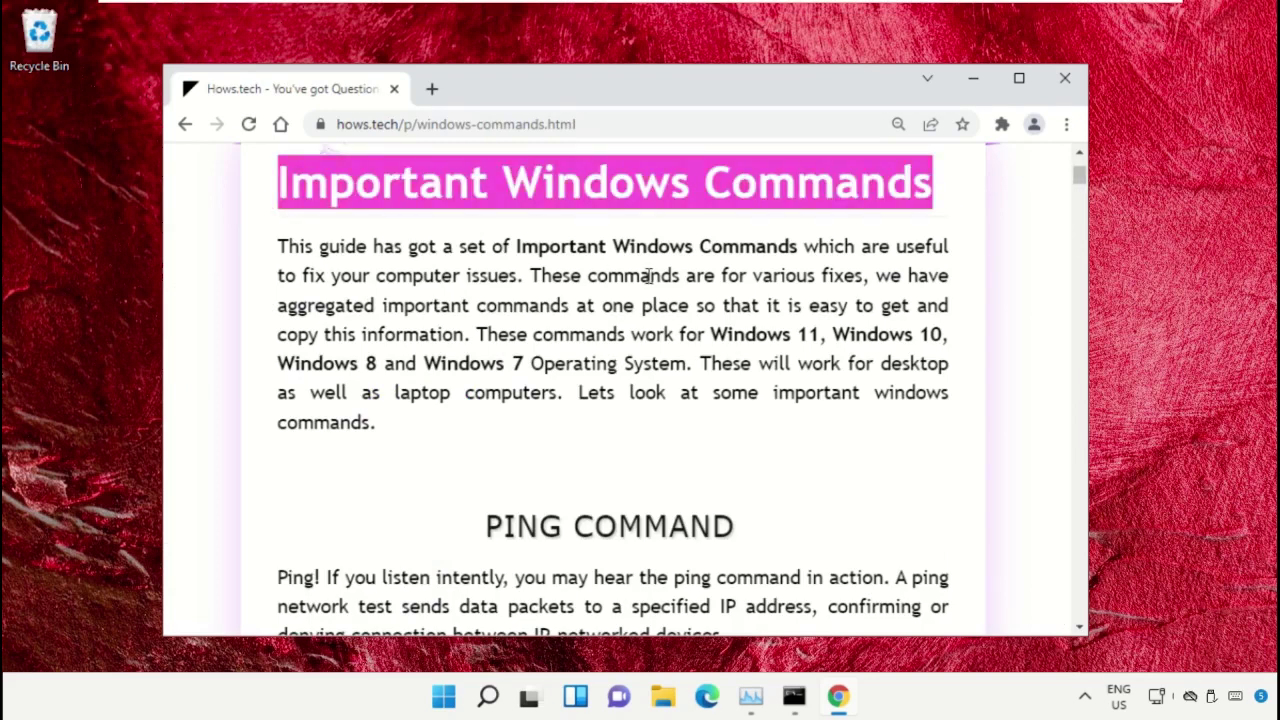
{"action": "left_click", "coordinate": [712, 295]}
{"action": "scroll", "coordinate": [697, 312], "scroll_direction": "down", "scroll_amount": 7}
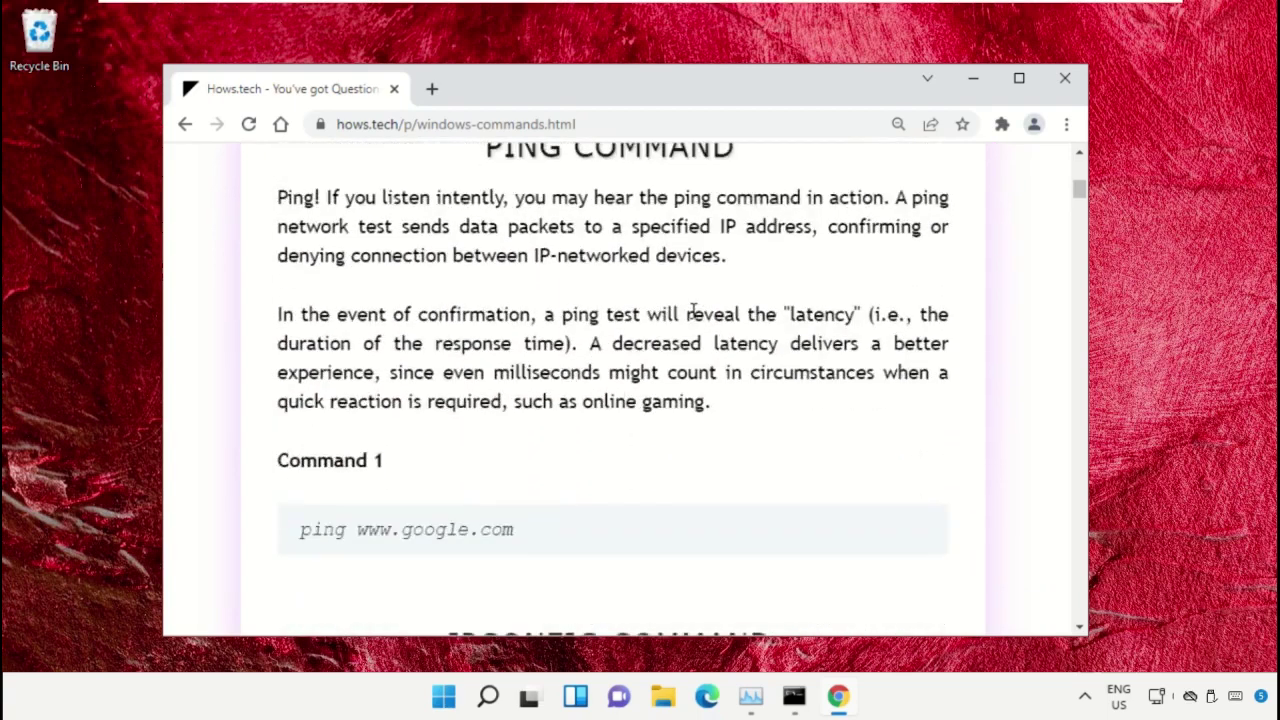
{"action": "scroll", "coordinate": [591, 312], "scroll_direction": "down", "scroll_amount": 10}
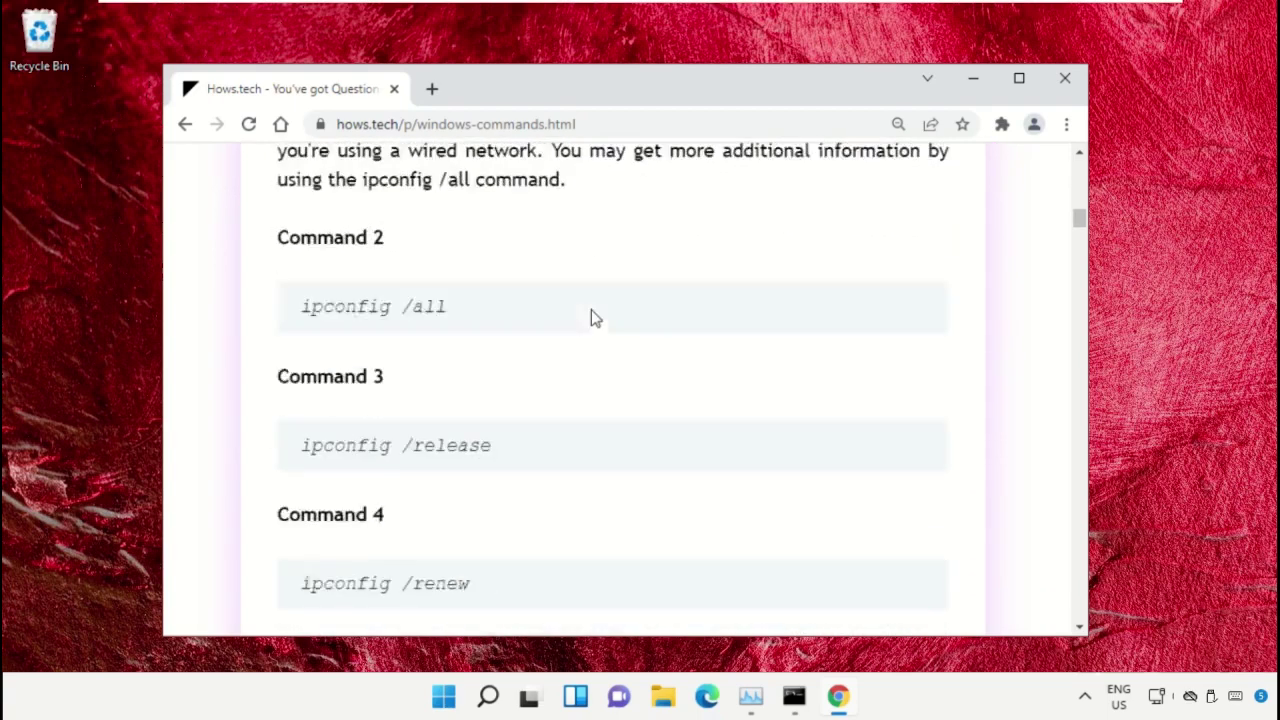
{"action": "scroll", "coordinate": [591, 318], "scroll_direction": "down", "scroll_amount": 12}
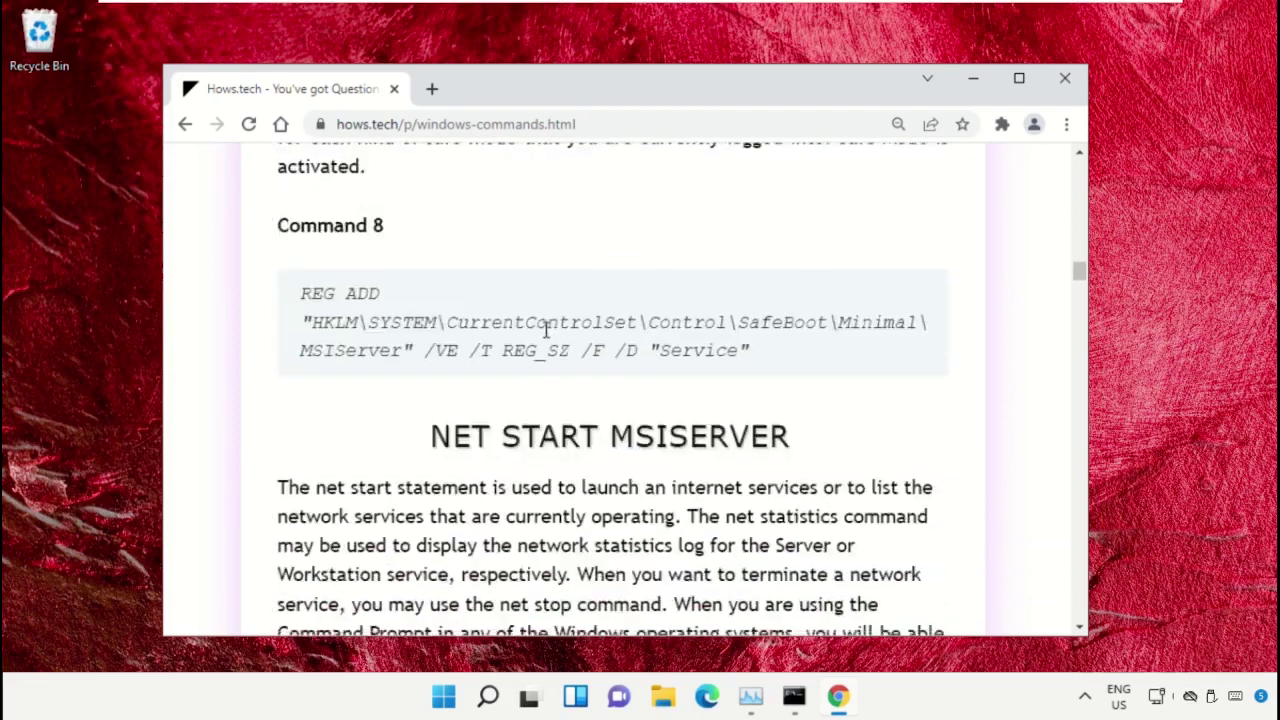
{"action": "scroll", "coordinate": [541, 335], "scroll_direction": "down", "scroll_amount": 10}
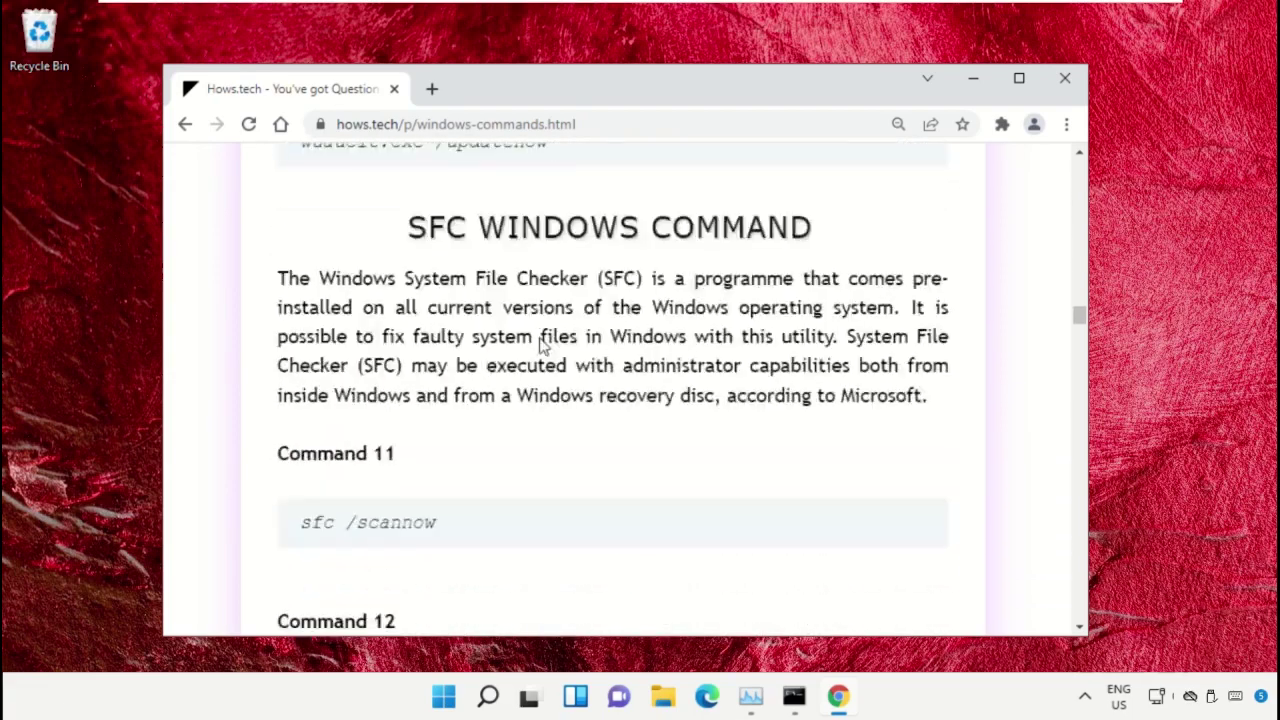
{"action": "scroll", "coordinate": [417, 354], "scroll_direction": "down", "scroll_amount": 1}
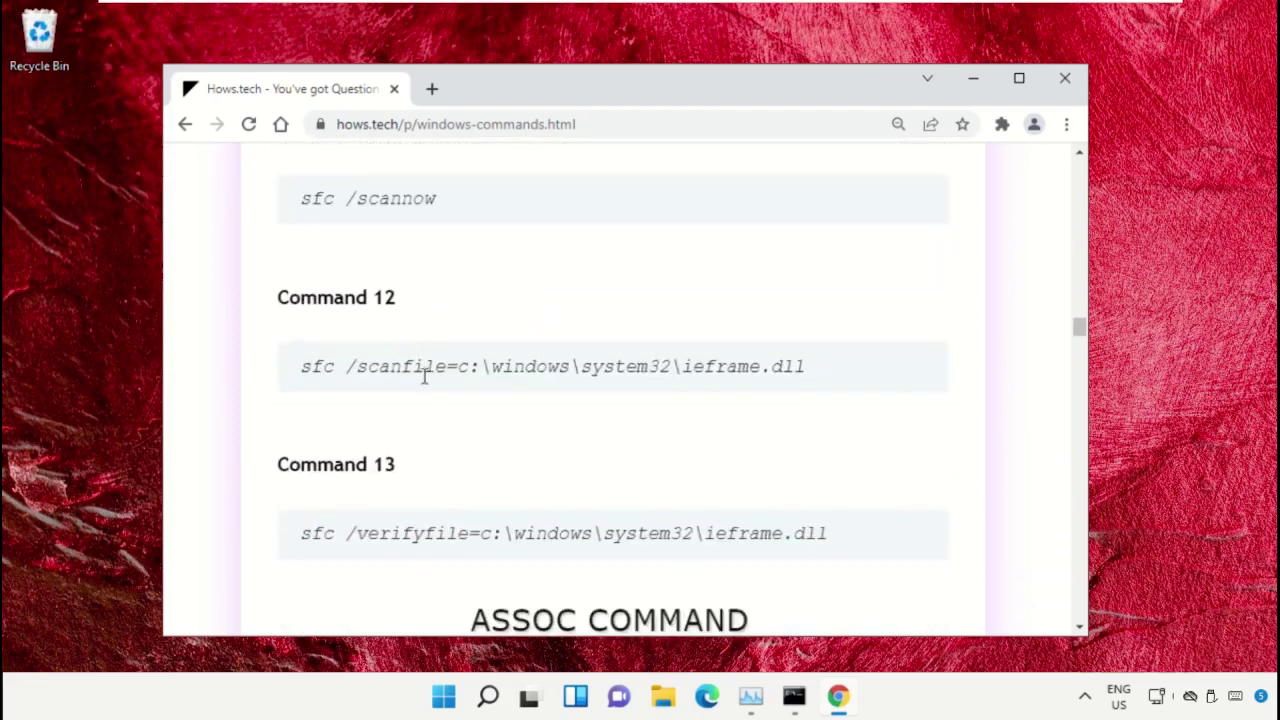
{"action": "triple_click", "coordinate": [440, 367]}
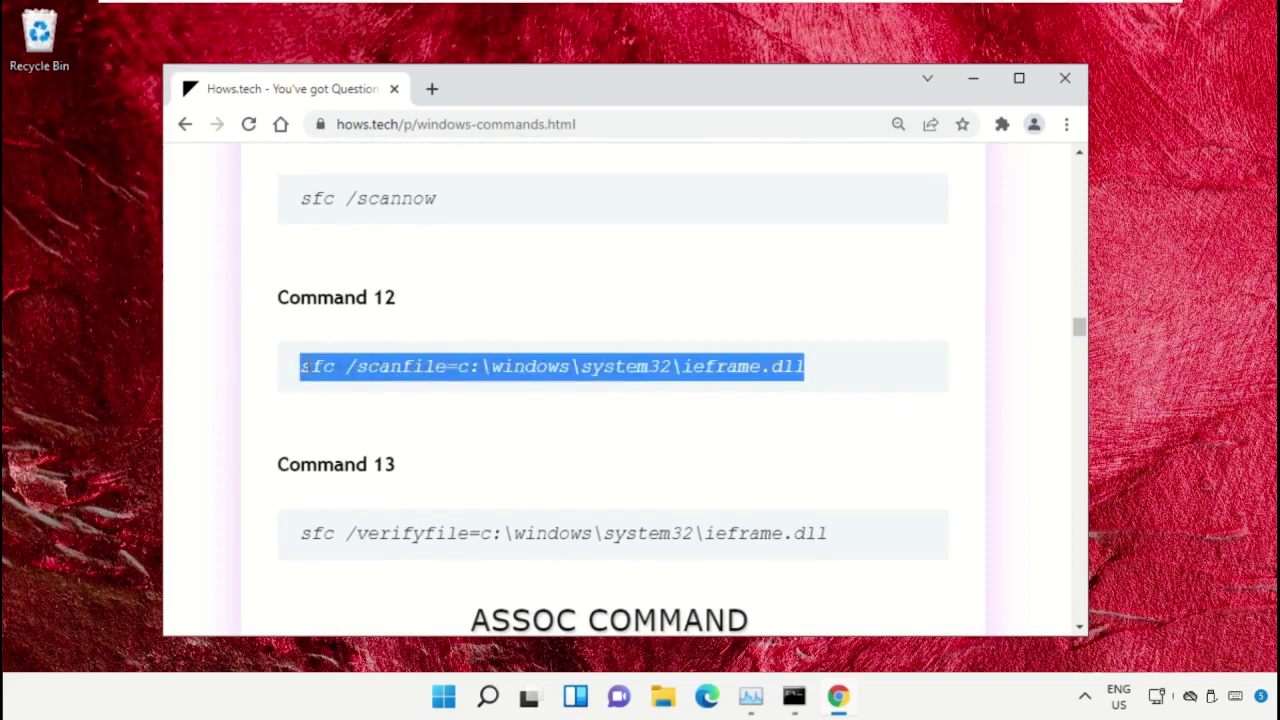
{"action": "left_click", "coordinate": [785, 424]}
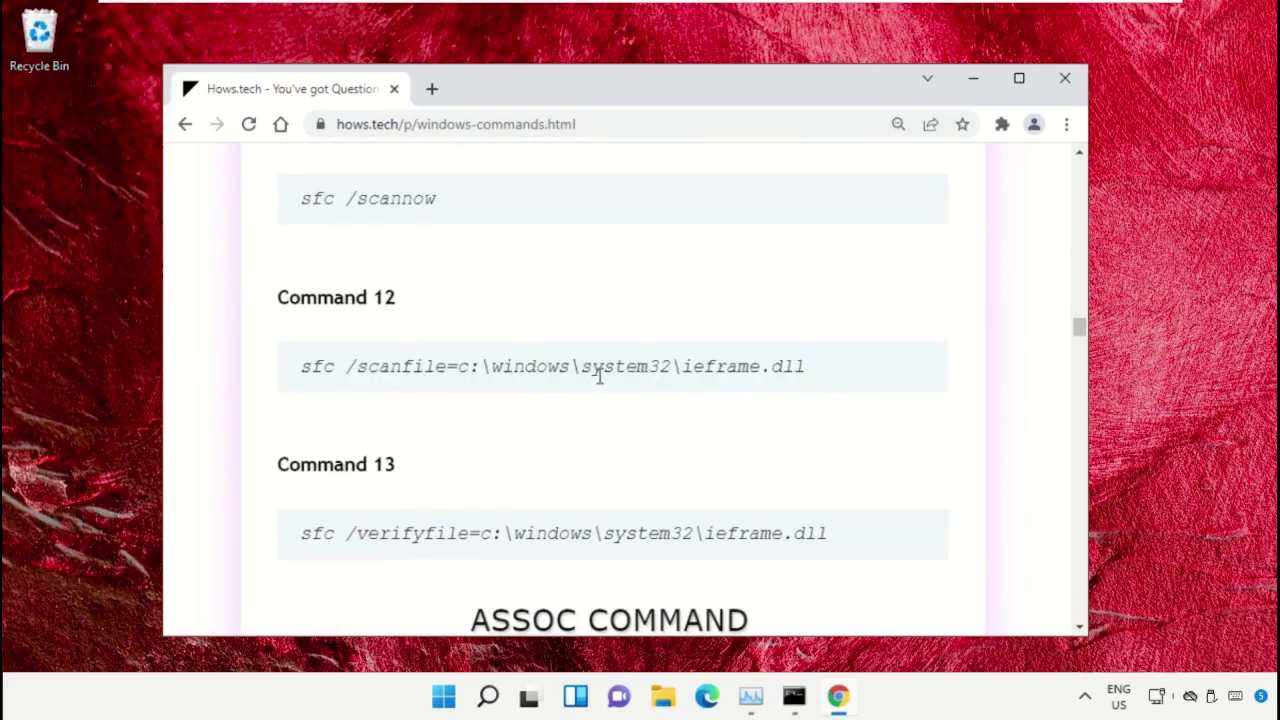
{"action": "triple_click", "coordinate": [508, 367]}
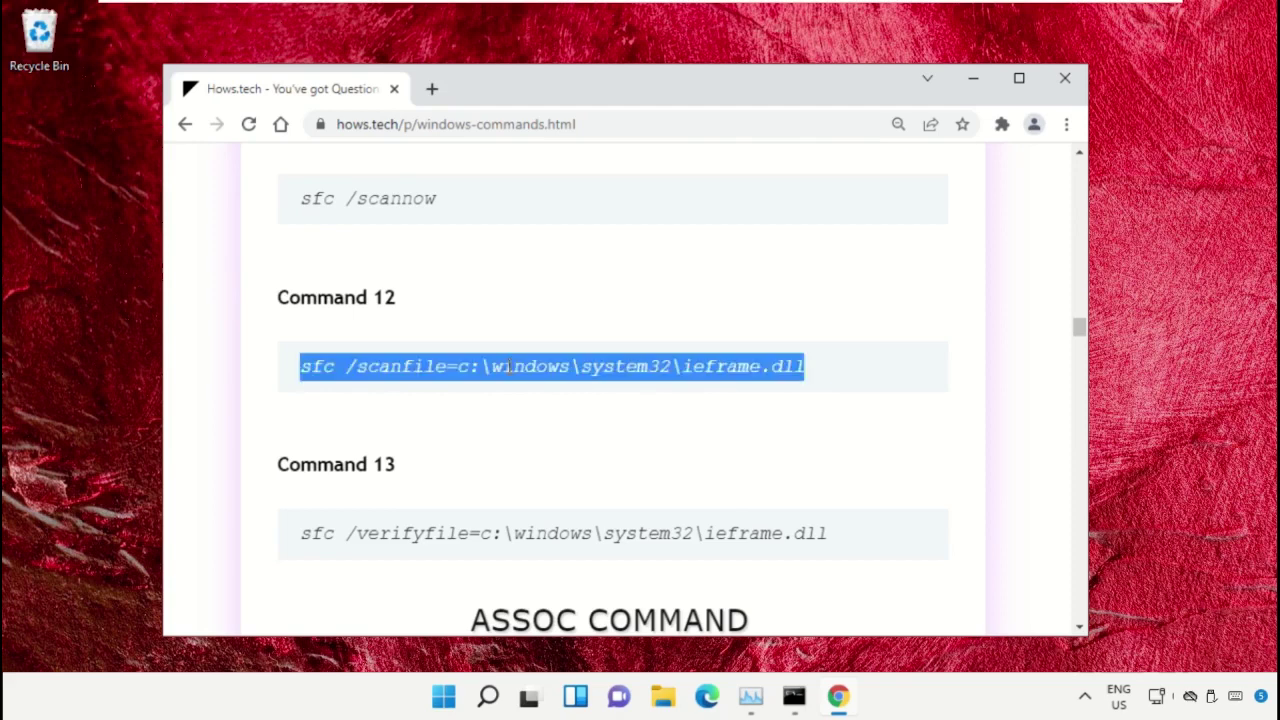
{"action": "right_click", "coordinate": [523, 368]}
{"action": "left_click", "coordinate": [557, 386]}
Switch to the administrator Command Prompt and run the copied command sfc /scanfile=c:\windows\system32\ieframe.dll
{"action": "left_click", "coordinate": [794, 698]}
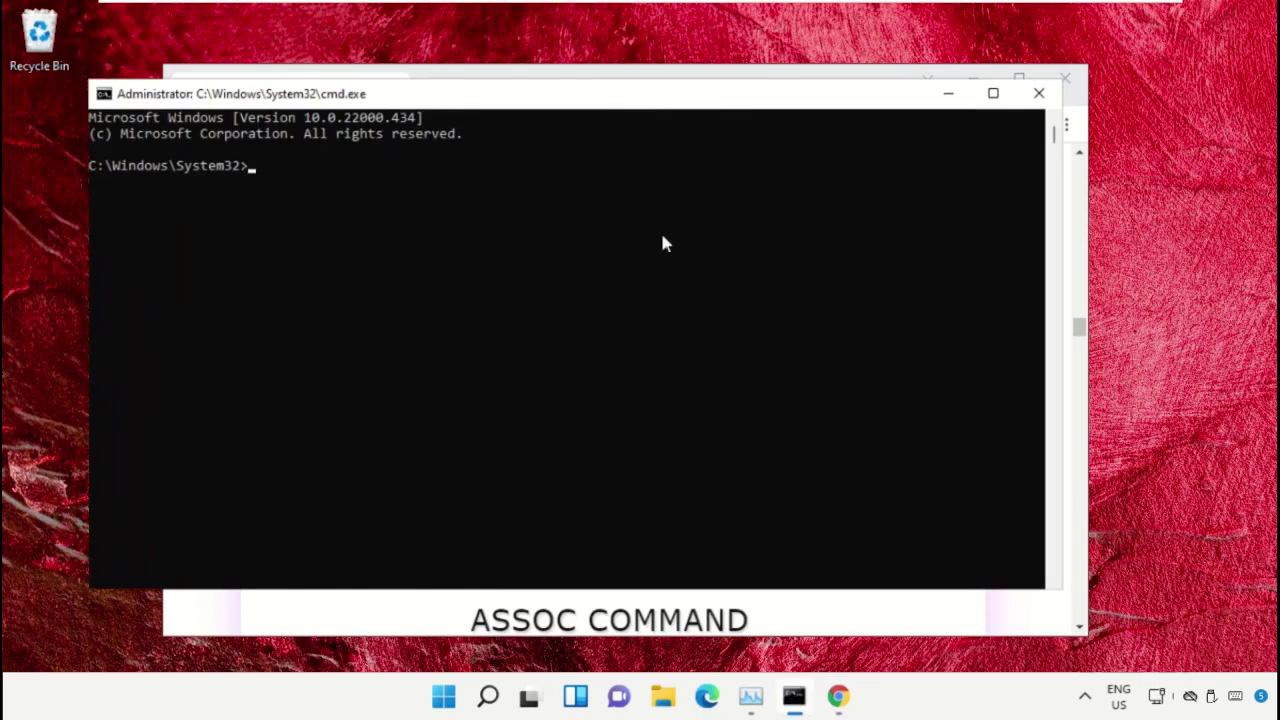
{"action": "left_click_drag", "start_coordinate": [597, 102], "coordinate": [657, 126]}
{"action": "right_click", "coordinate": [388, 250]}
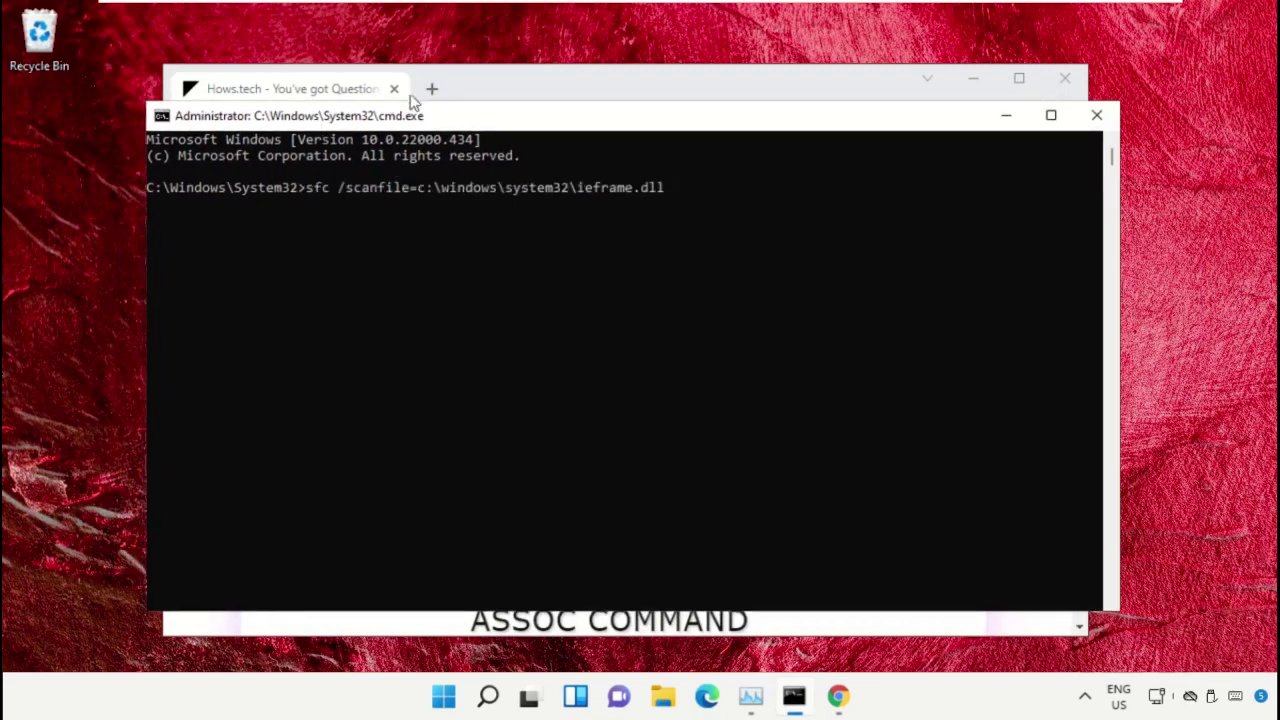
{"action": "key", "text": "Return"}
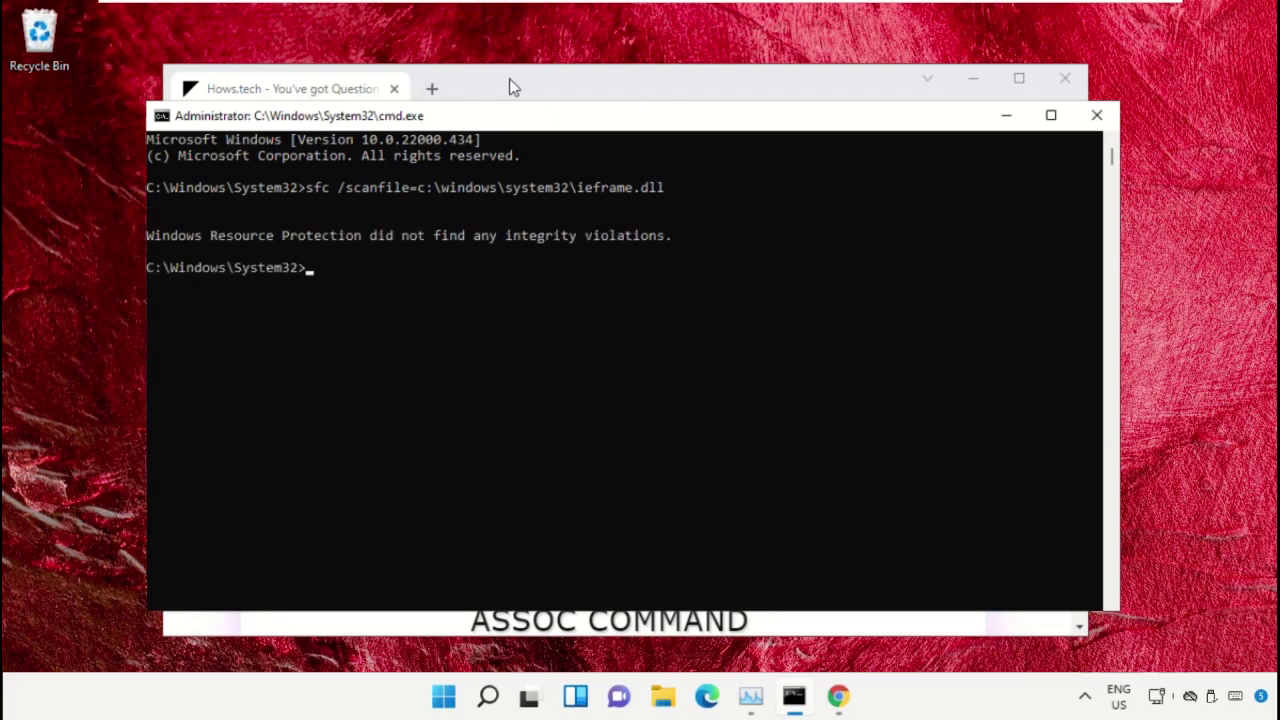
Return to the Hows.tech page in Chrome and copy Command 13, sfc /verifyfile=c:\windows\system32\ieframe.dll
{"action": "left_click", "coordinate": [512, 86]}
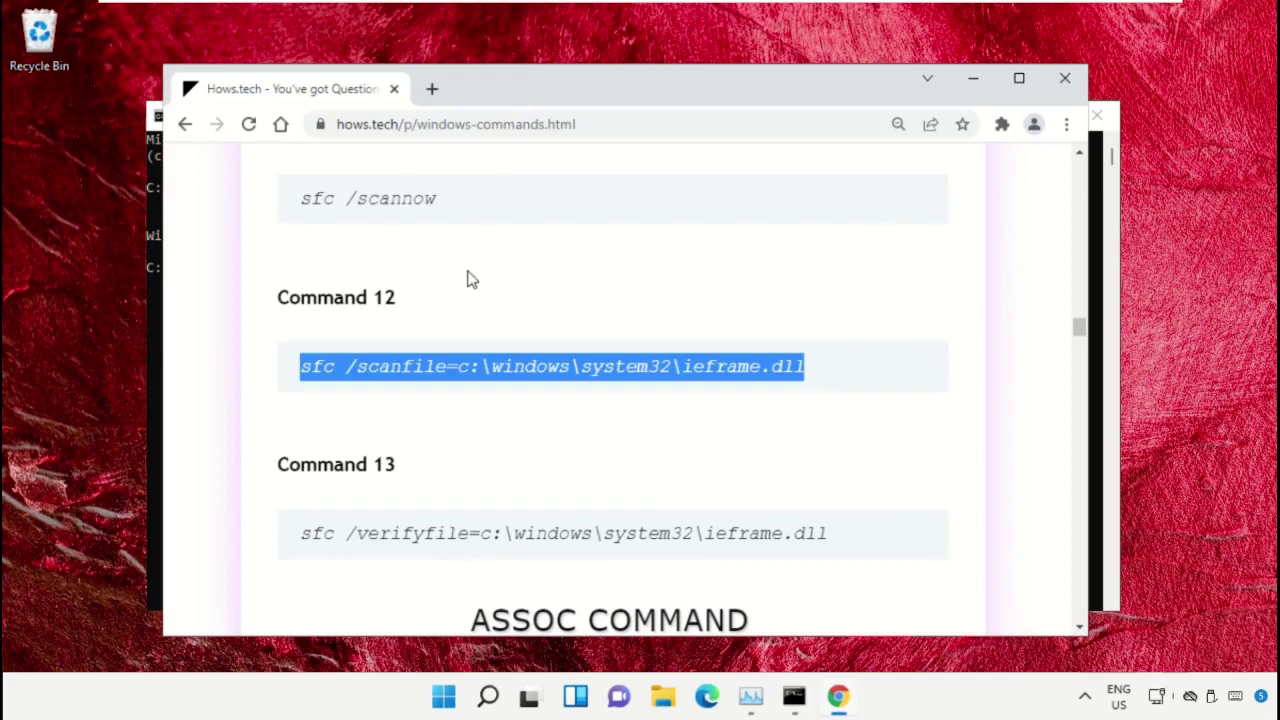
{"action": "scroll", "coordinate": [466, 277], "scroll_direction": "down", "scroll_amount": 1}
{"action": "triple_click", "coordinate": [416, 441]}
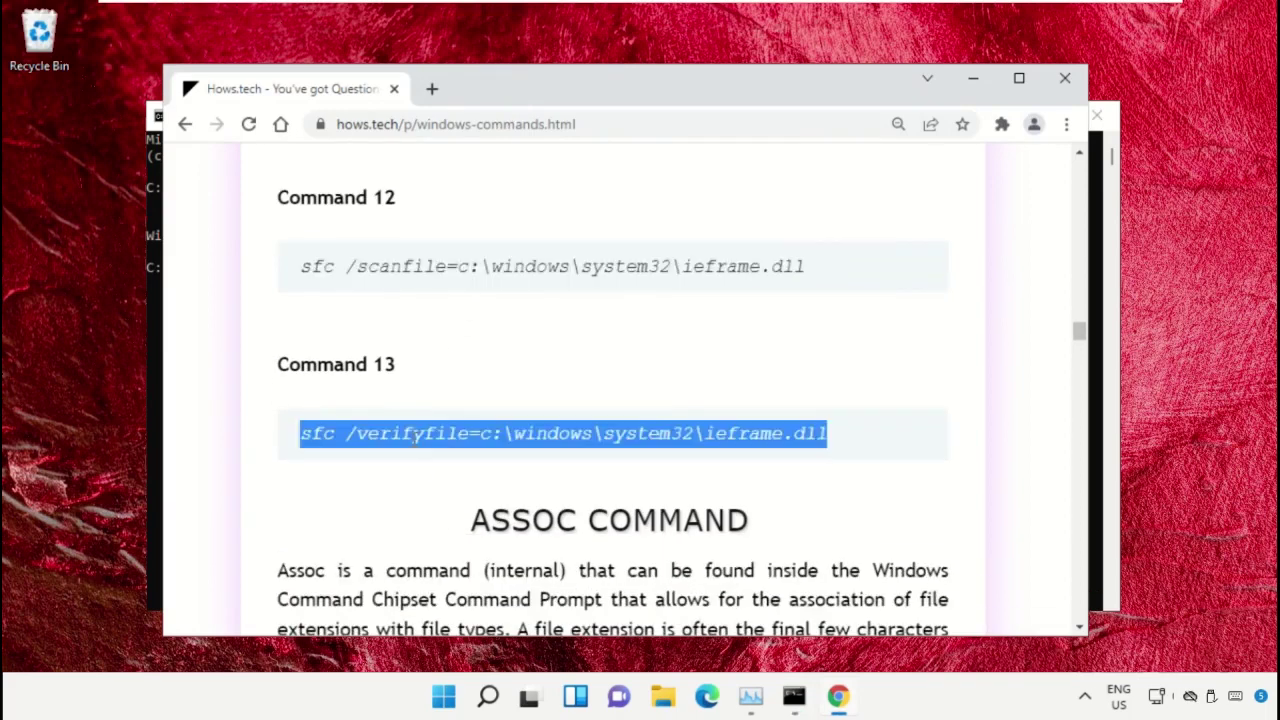
{"action": "right_click", "coordinate": [414, 443]}
{"action": "left_click", "coordinate": [505, 456]}
Run sfc /verifyfile=c:\windows\system32\ieframe.dll in the Command Prompt, and close that window and minimize Chrome
{"action": "left_click", "coordinate": [794, 696]}
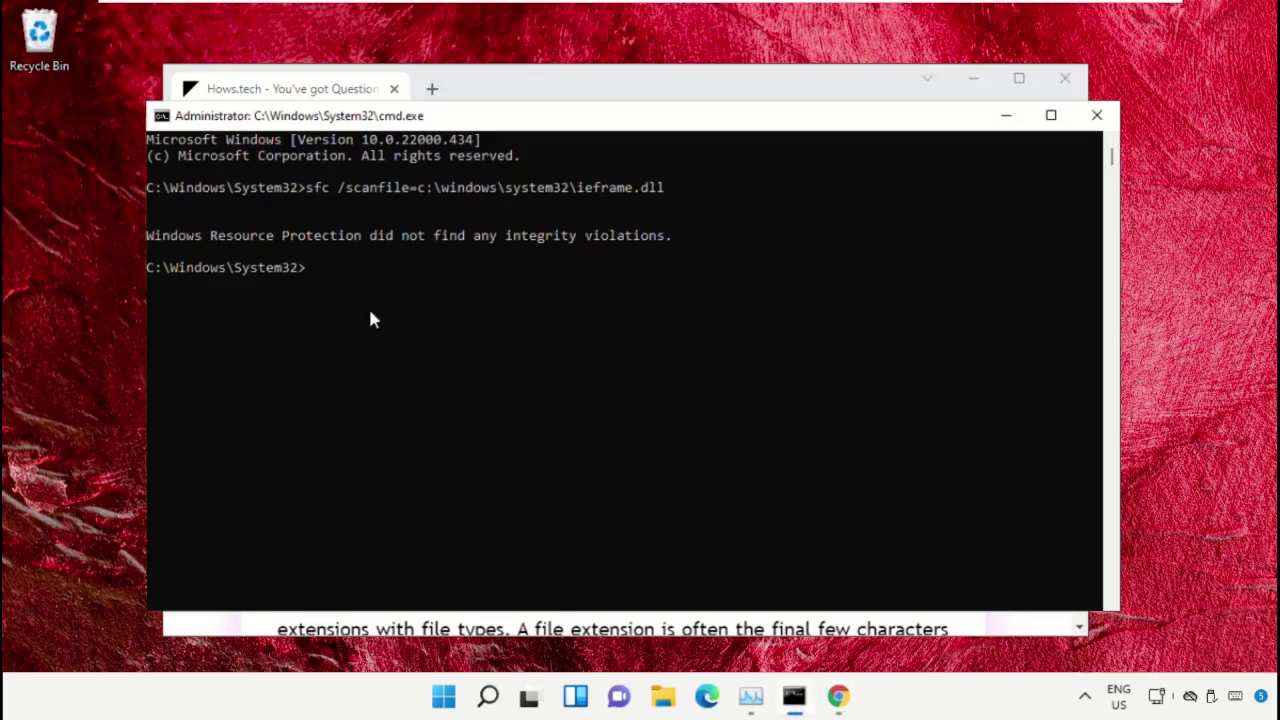
{"action": "key", "text": "ctrl+v"}
{"action": "key", "text": "Return"}
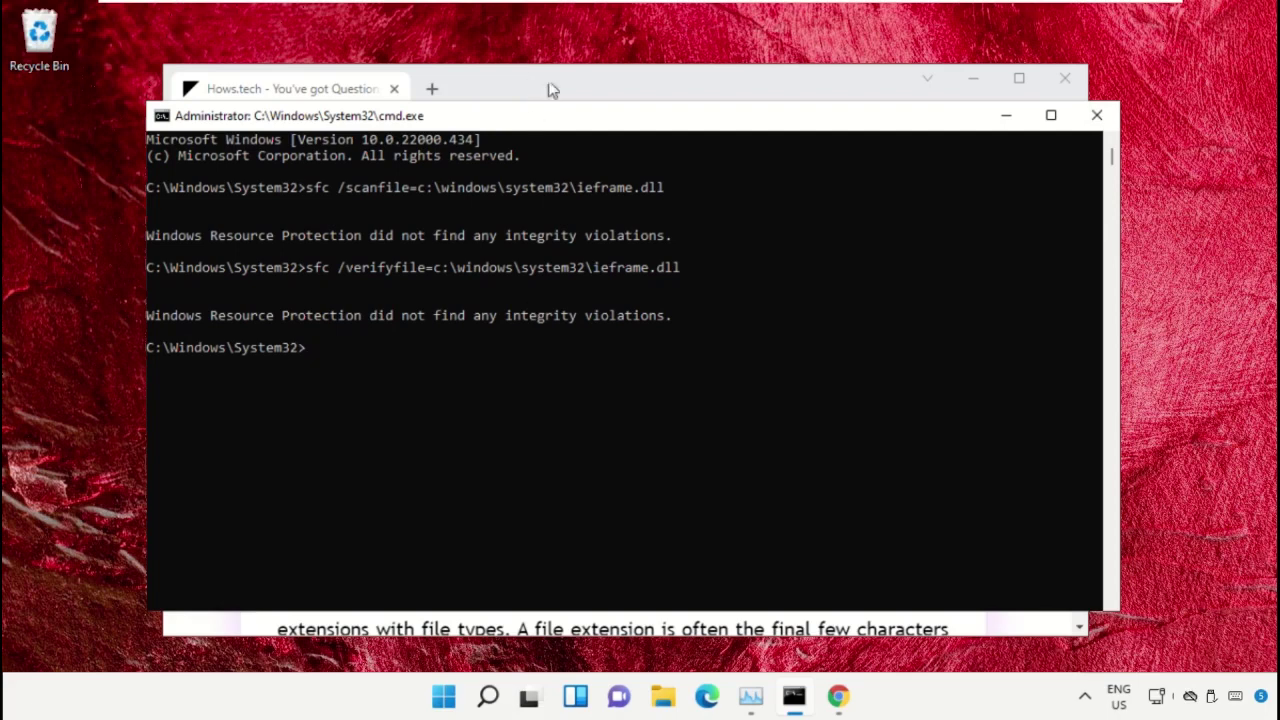
{"action": "left_click", "coordinate": [1099, 118]}
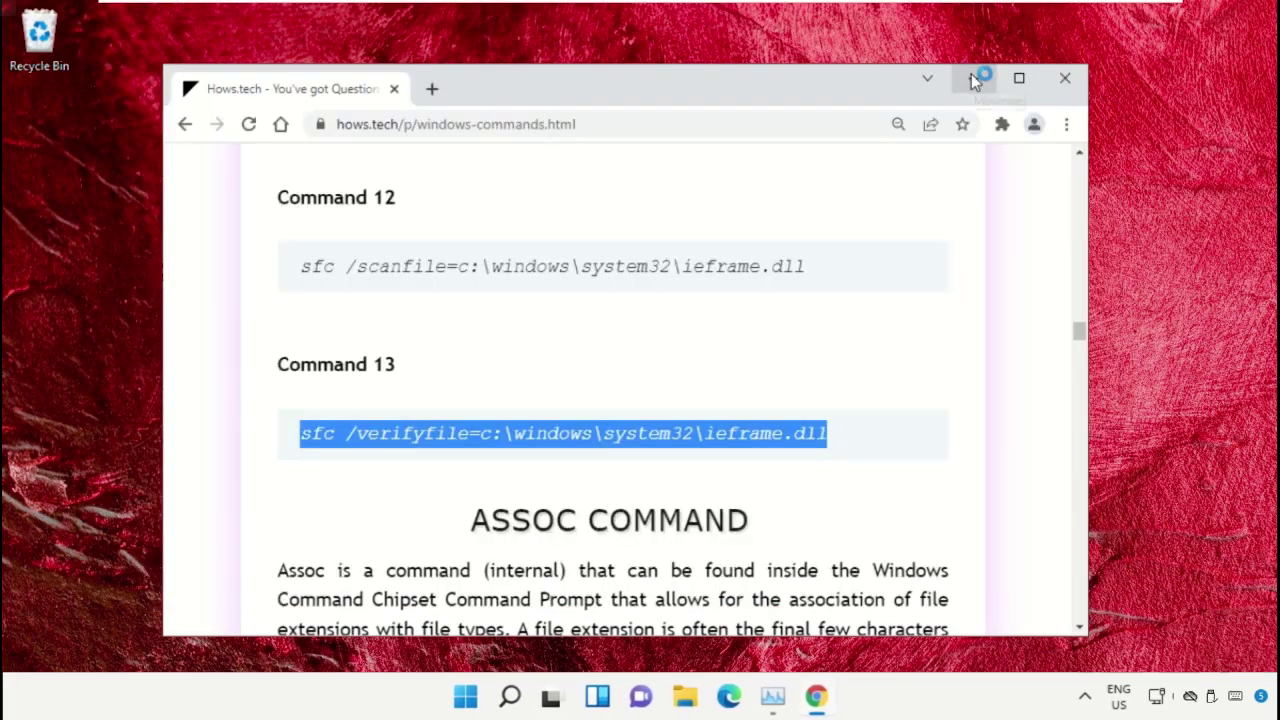
{"action": "left_click", "coordinate": [975, 80]}
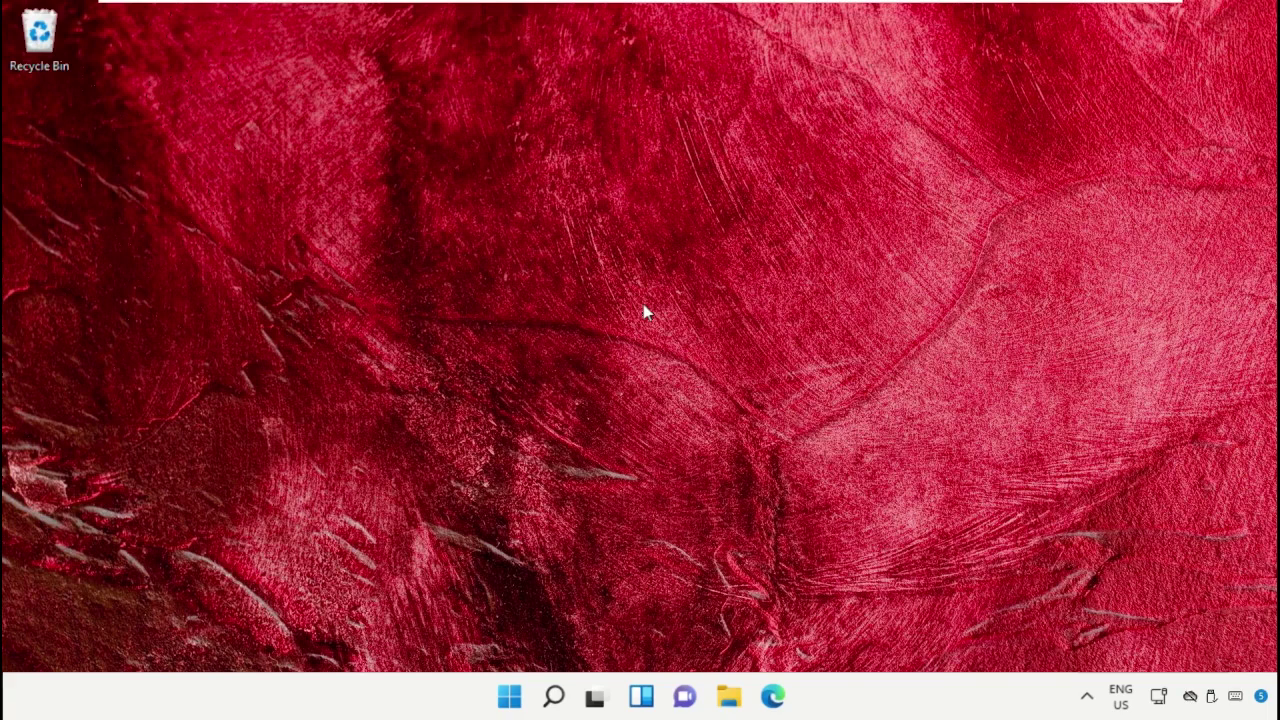
Open Device Manager and expand the Display adapters category
{"action": "right_click", "coordinate": [509, 697]}
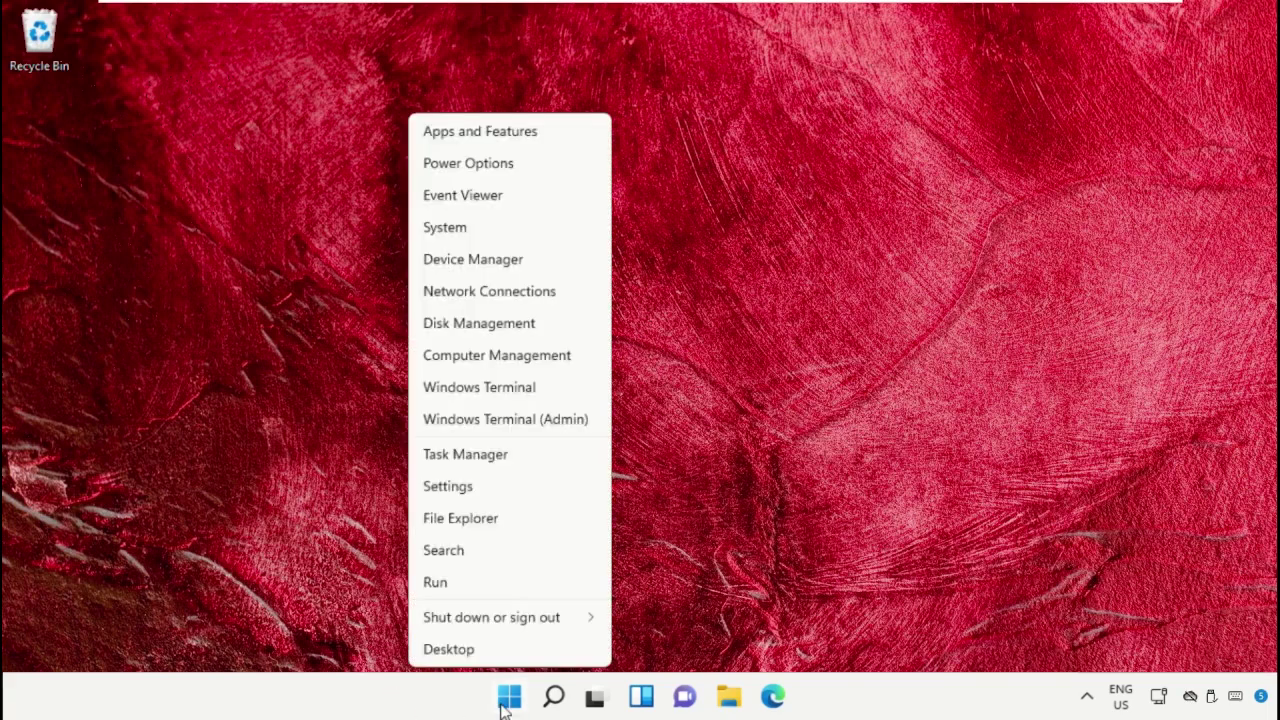
{"action": "left_click", "coordinate": [498, 262]}
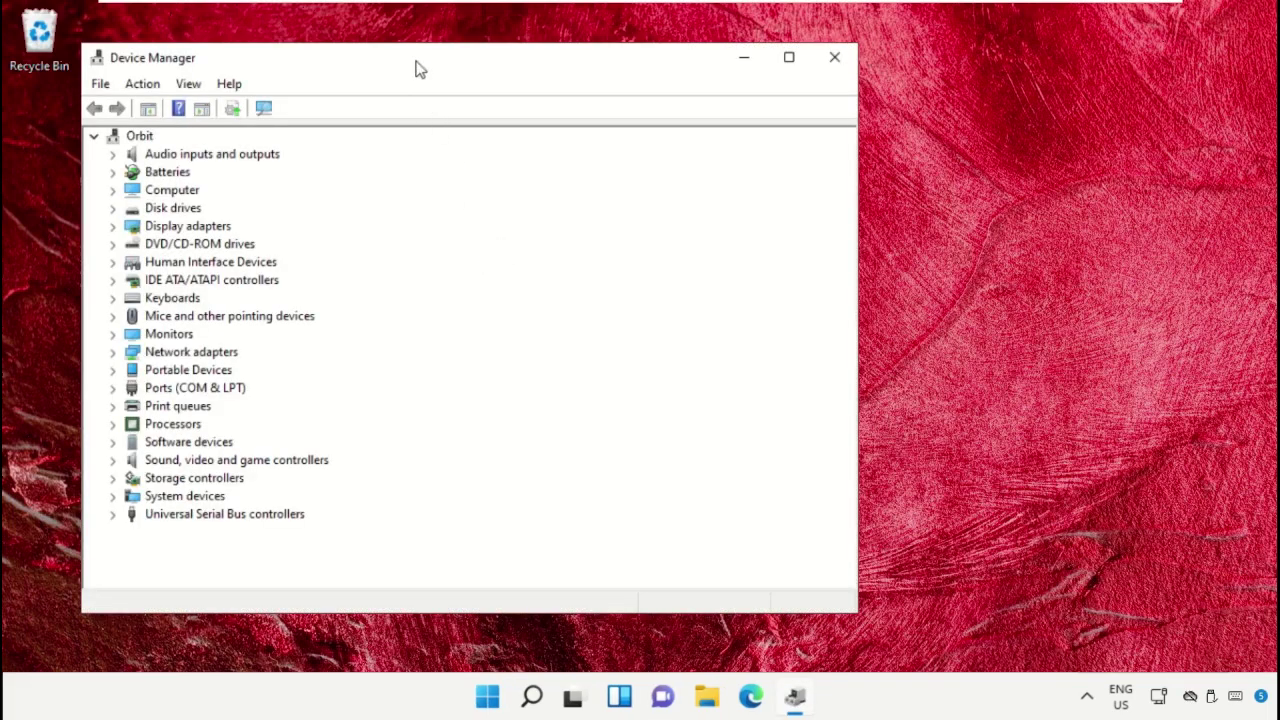
{"action": "left_click_drag", "start_coordinate": [419, 68], "coordinate": [626, 26]}
{"action": "left_click", "coordinate": [363, 183]}
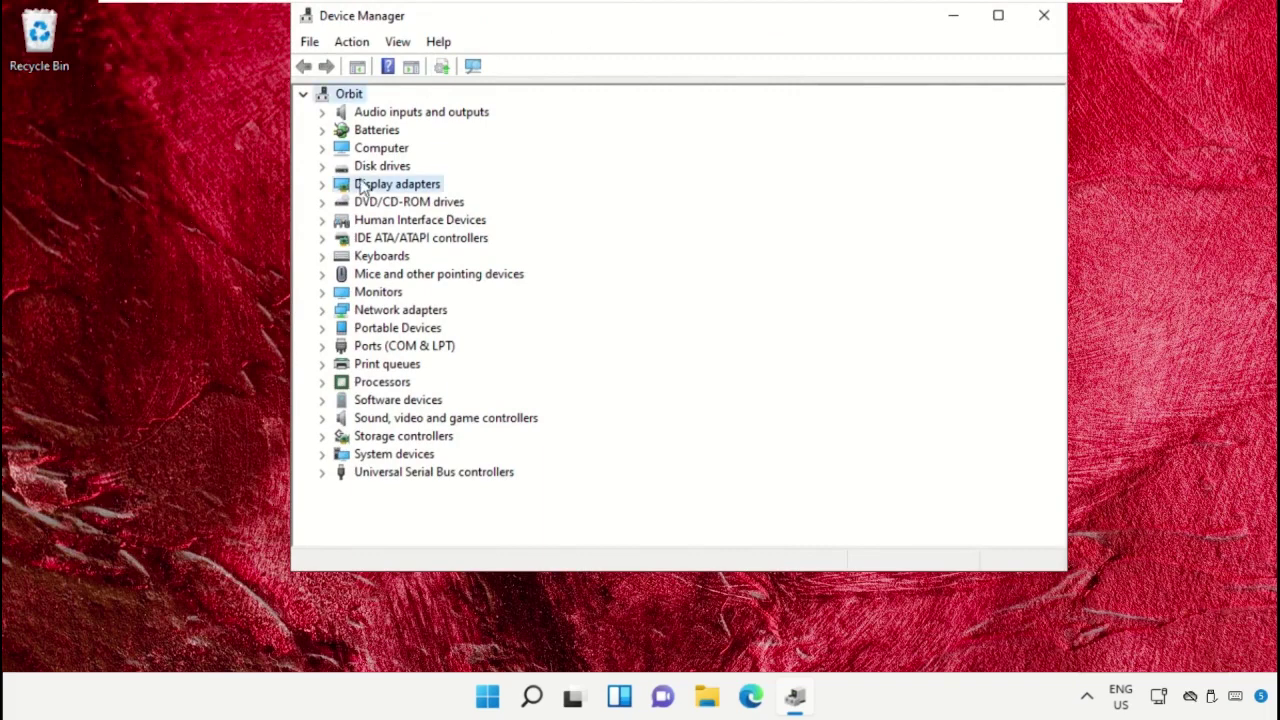
{"action": "left_click", "coordinate": [322, 184]}
Start a driver update for the Microsoft Basic Display Adapter and search automatically for drivers
{"action": "left_click", "coordinate": [399, 204]}
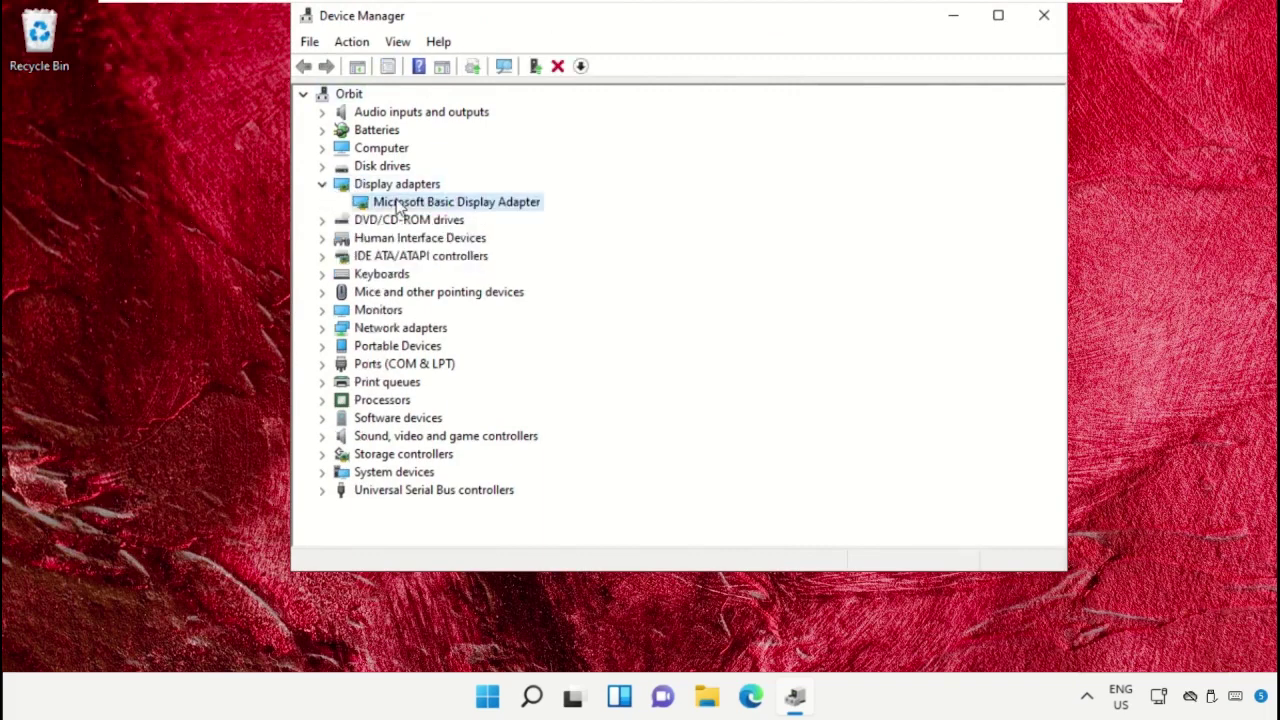
{"action": "right_click", "coordinate": [399, 204]}
{"action": "left_click", "coordinate": [443, 212]}
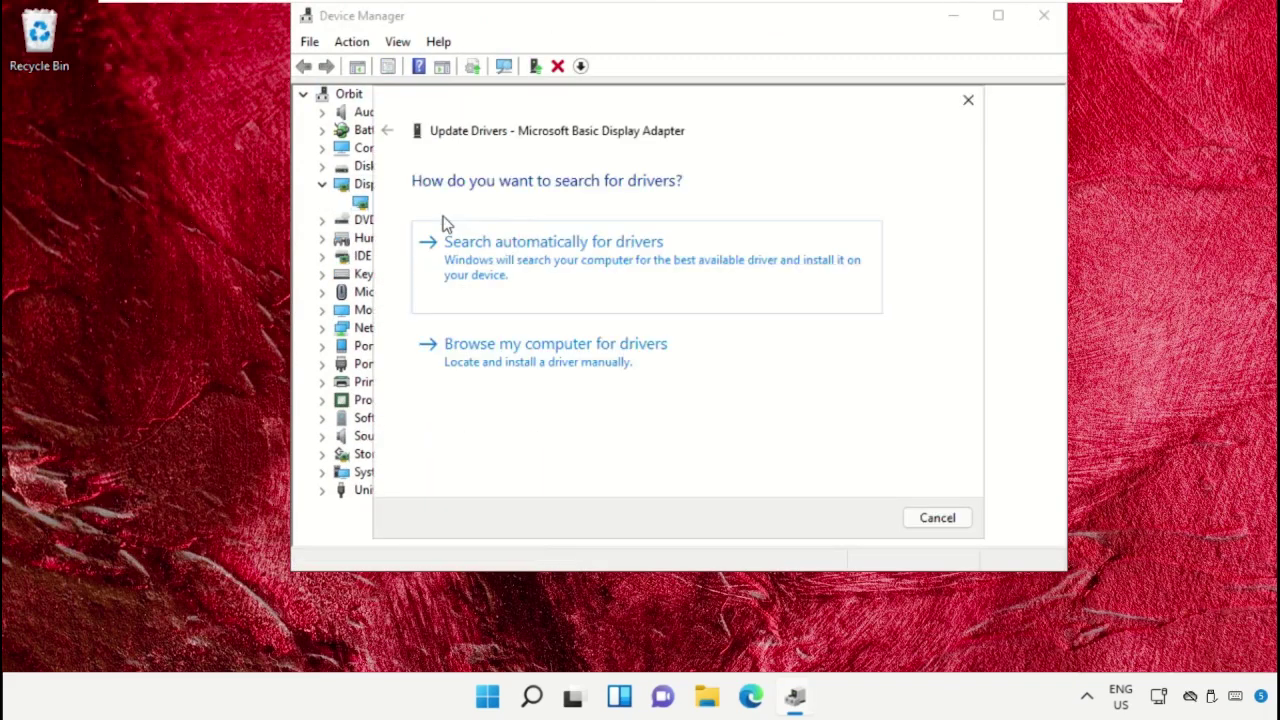
{"action": "left_click", "coordinate": [531, 266]}
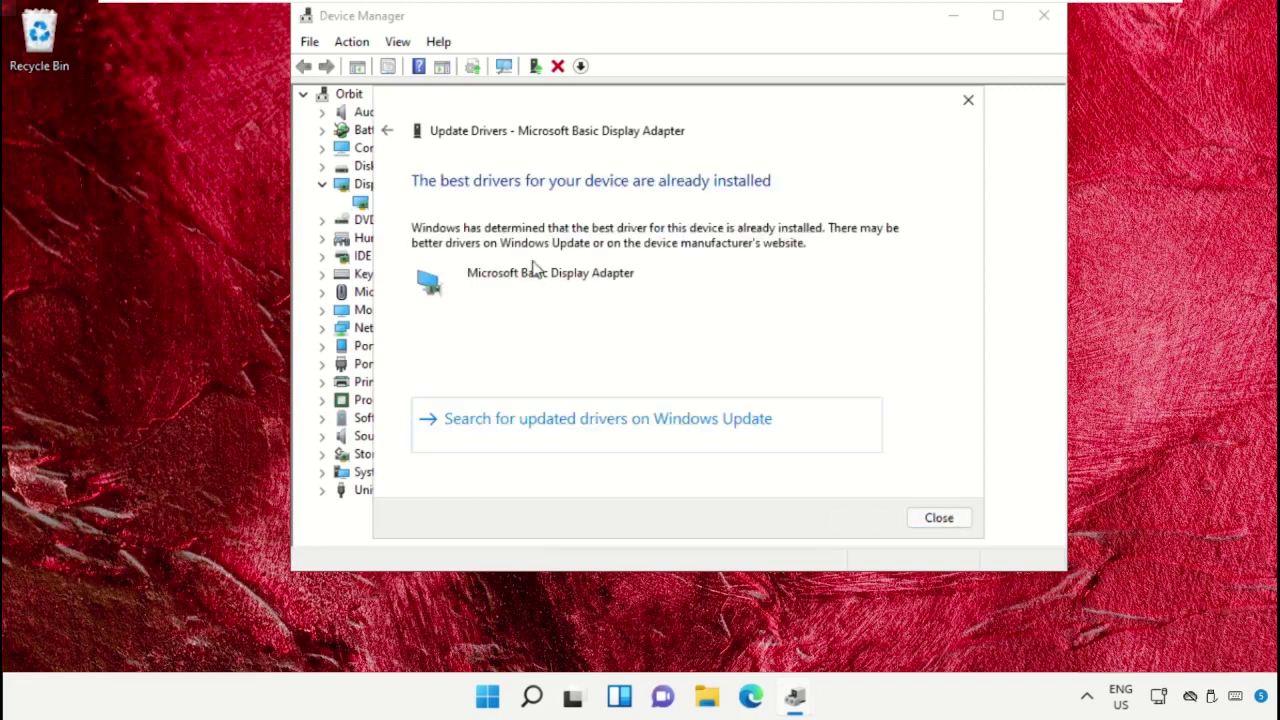
Continue the driver search in Windows Update, dismiss the KB5010795 cumulative update offer and check for updates
{"action": "left_click", "coordinate": [601, 408]}
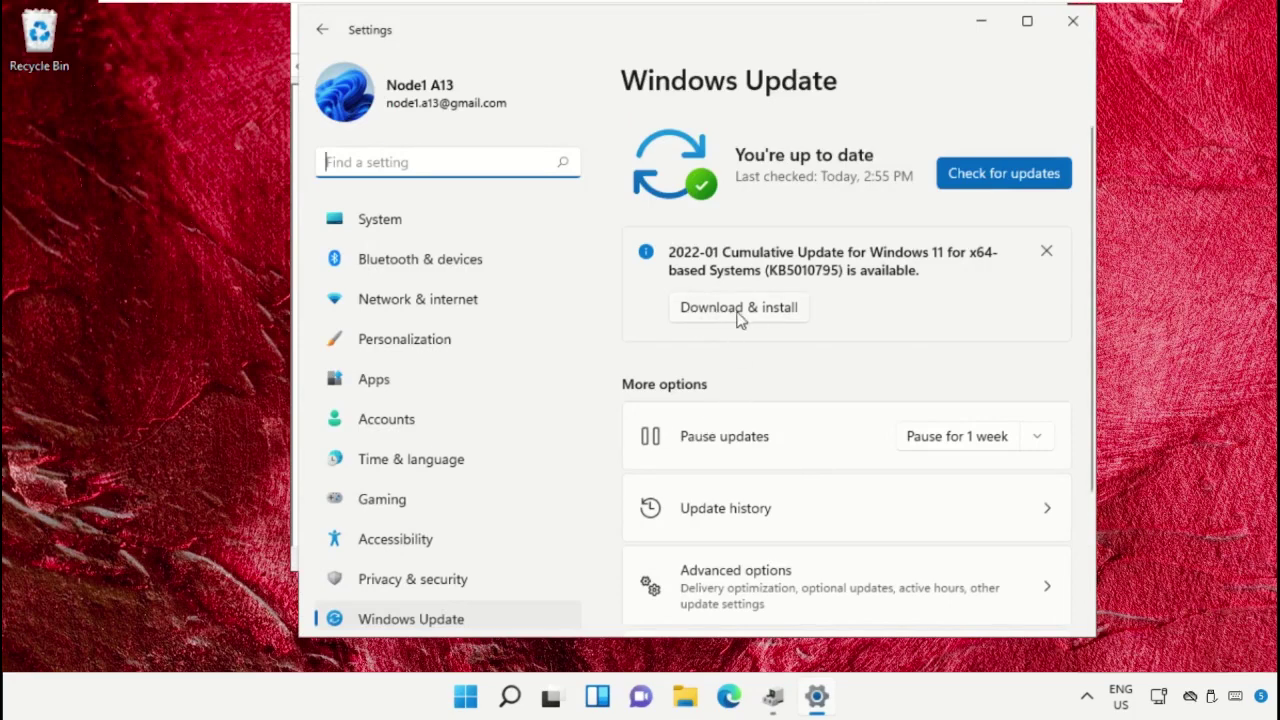
{"action": "left_click", "coordinate": [1046, 251]}
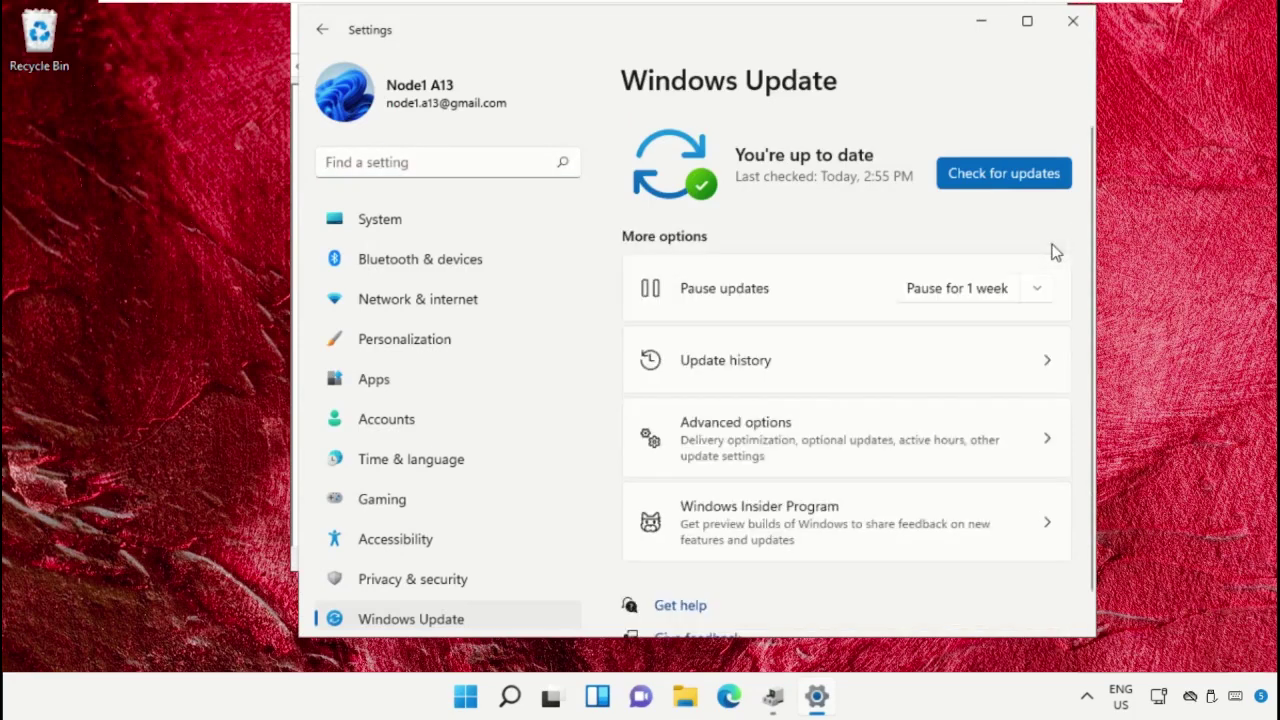
{"action": "left_click", "coordinate": [1016, 173]}
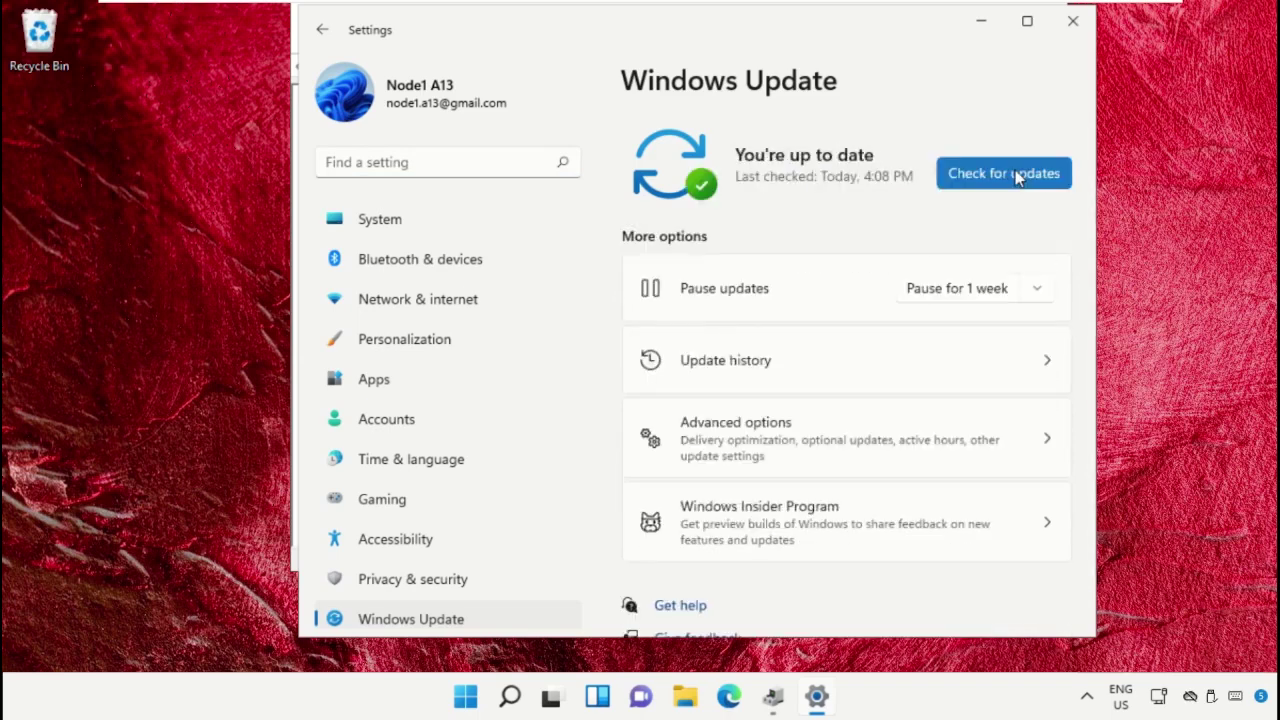
Select the VMware, Inc. - Display - 8.17.2.14 driver in the optional updates of Windows Update, and close Settings
{"action": "left_click", "coordinate": [808, 440]}
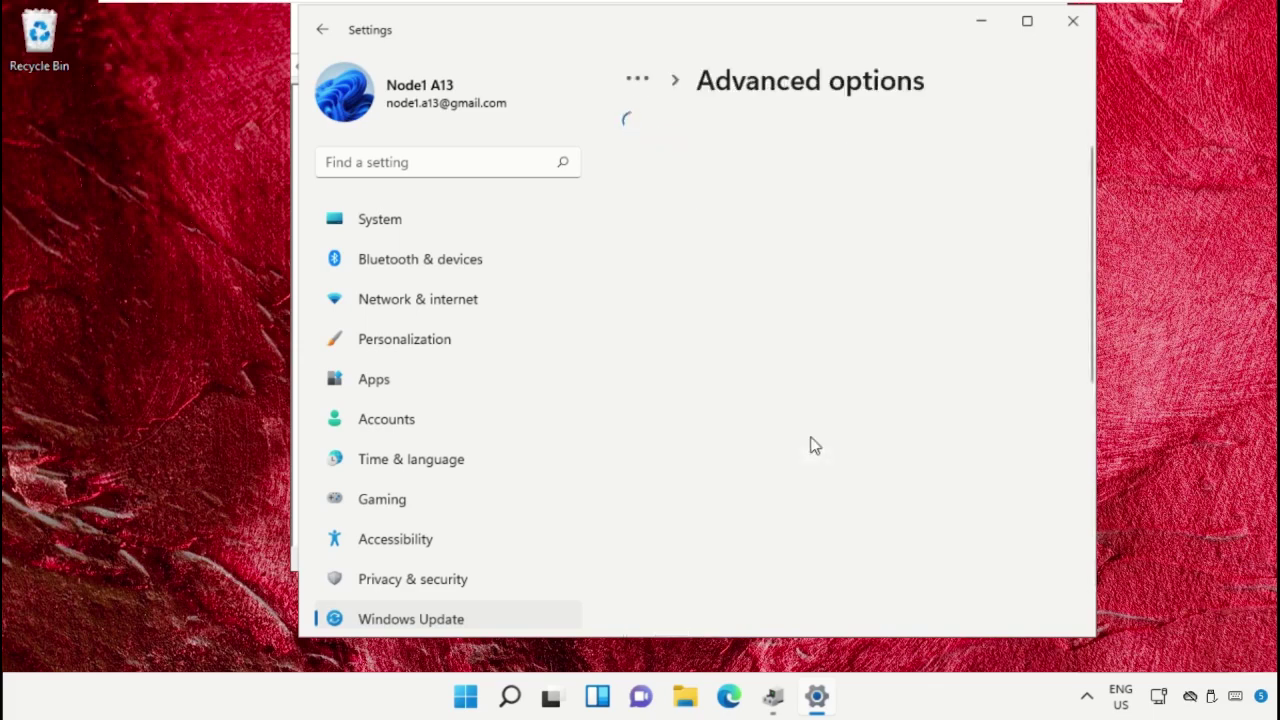
{"action": "scroll", "coordinate": [812, 445], "scroll_direction": "down", "scroll_amount": 5}
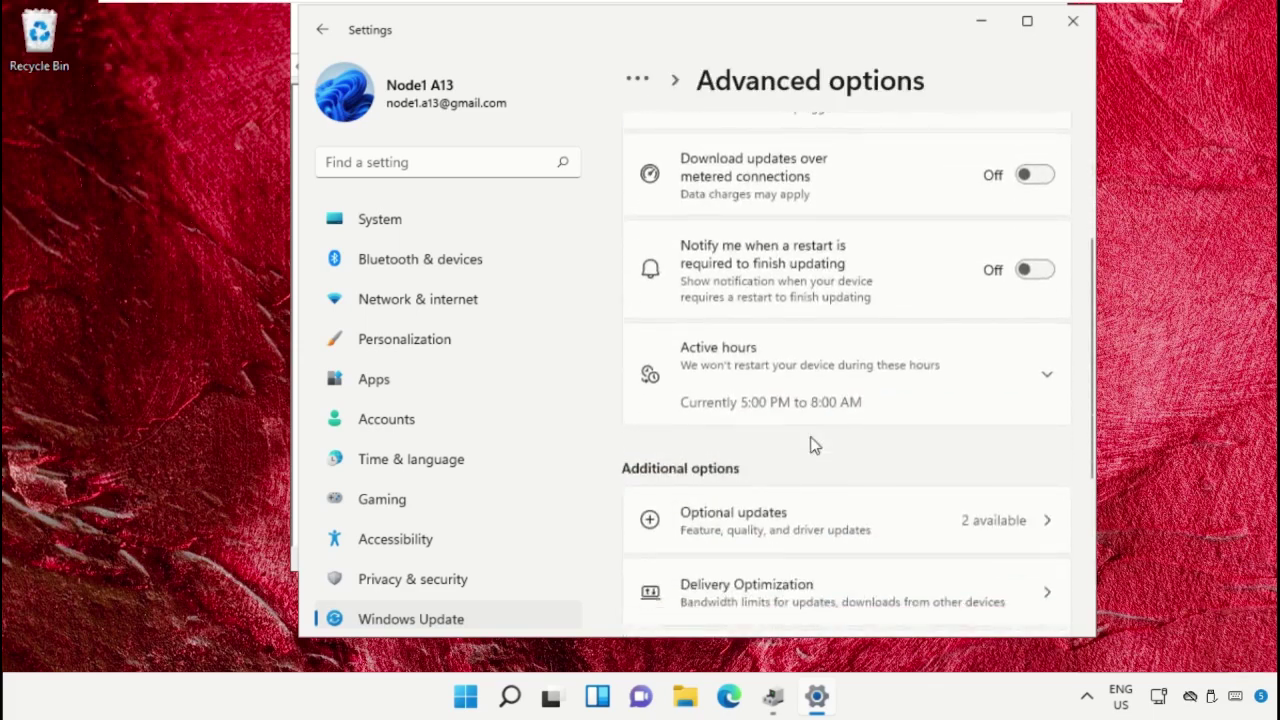
{"action": "left_click", "coordinate": [818, 393]}
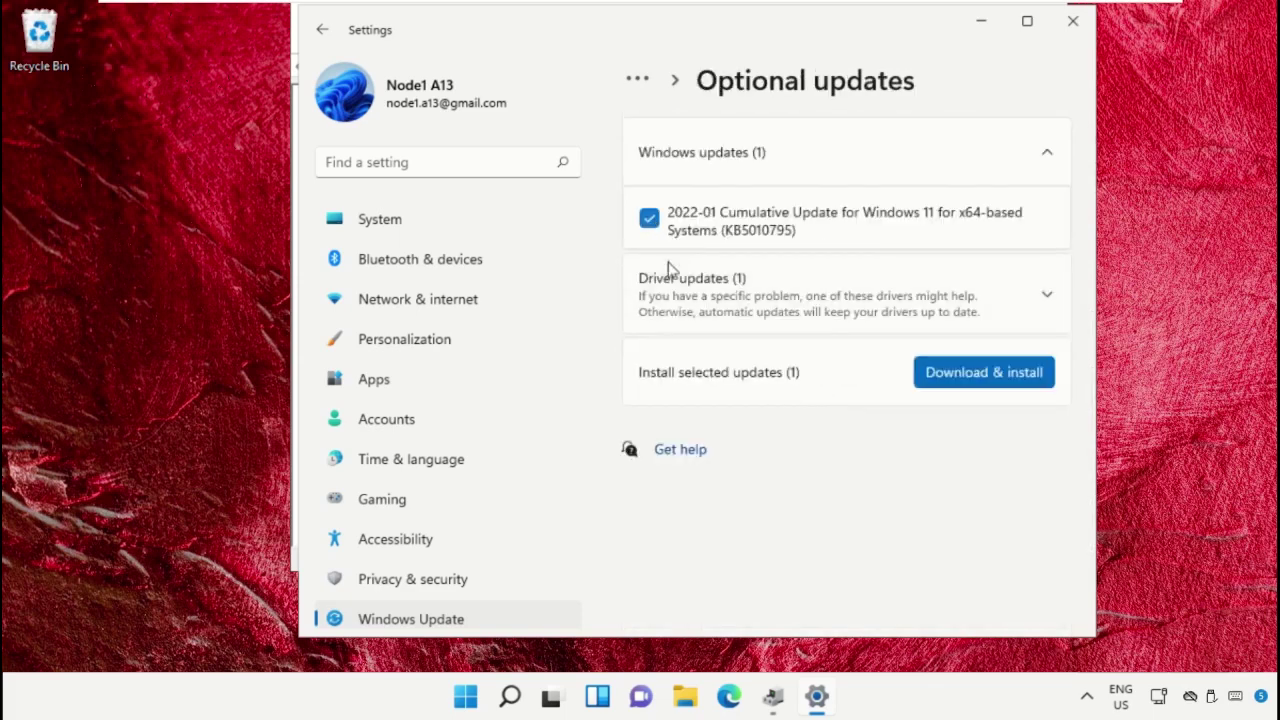
{"action": "left_click", "coordinate": [1034, 313]}
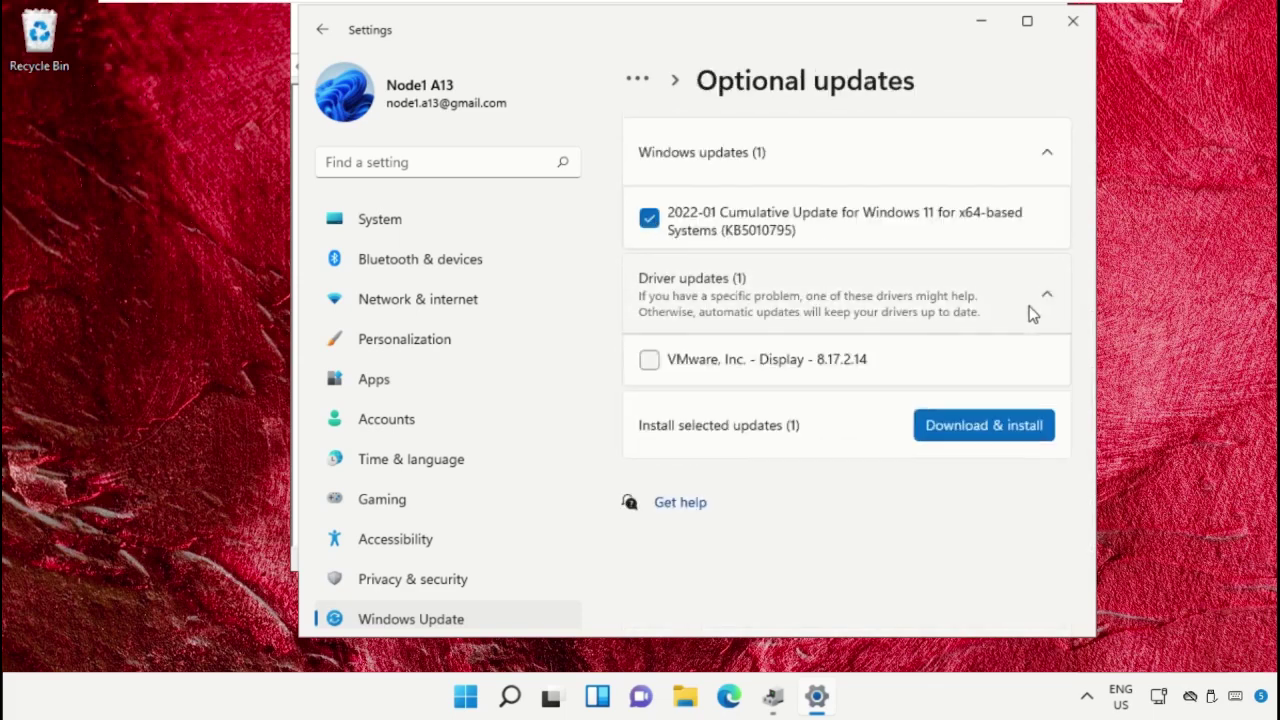
{"action": "left_click", "coordinate": [650, 360]}
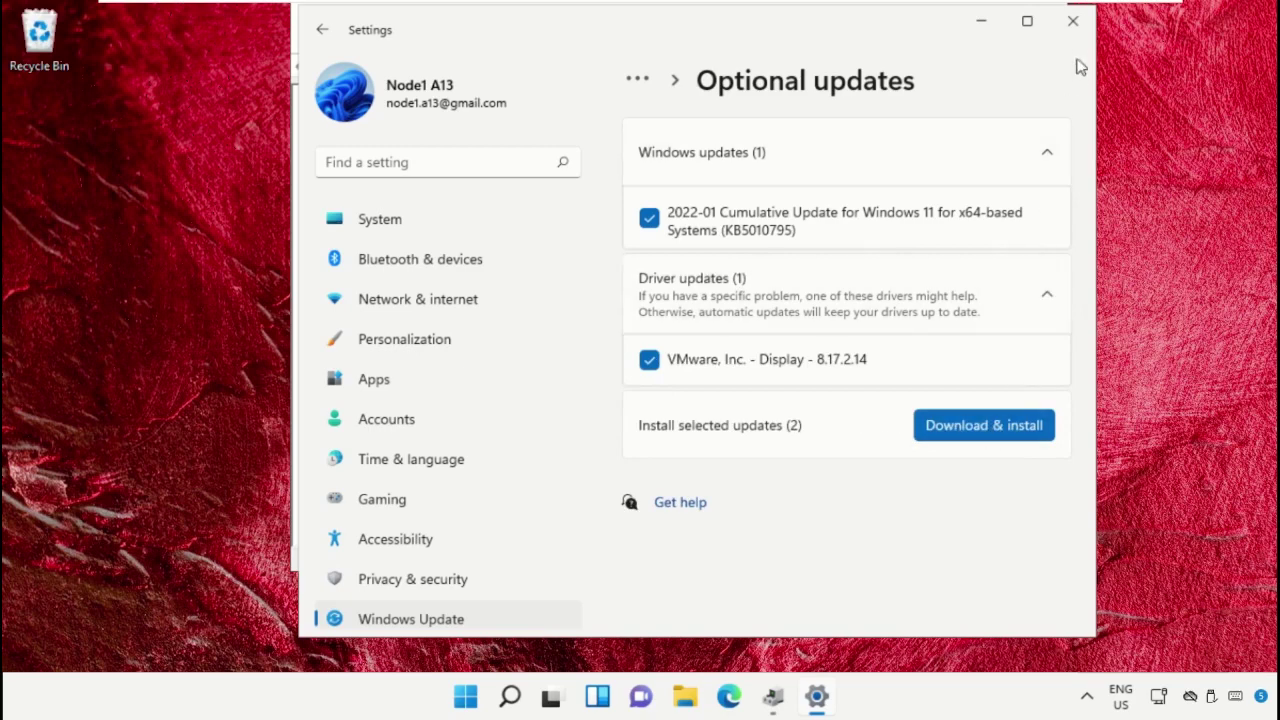
{"action": "left_click", "coordinate": [1073, 20]}
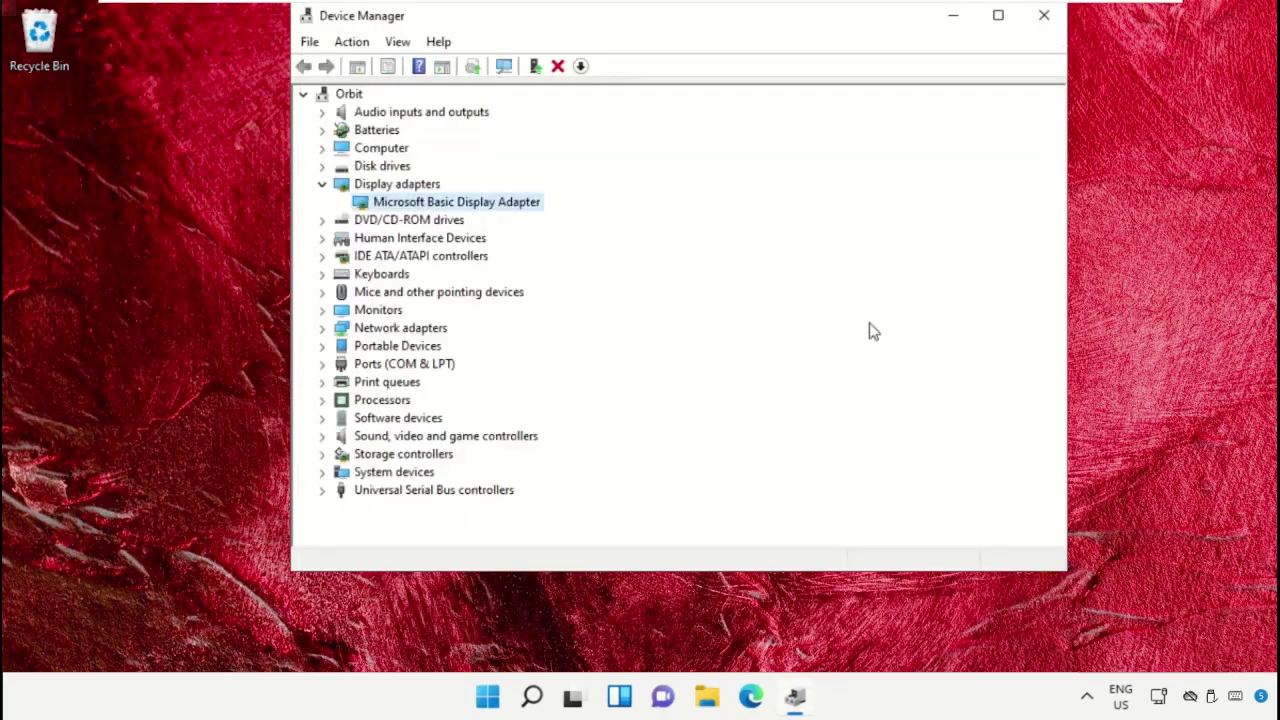
Install the Microsoft Basic Display Adapter driver manually from the computer's list of available drivers, and close Device Manager
{"action": "right_click", "coordinate": [445, 205]}
{"action": "left_click", "coordinate": [470, 214]}
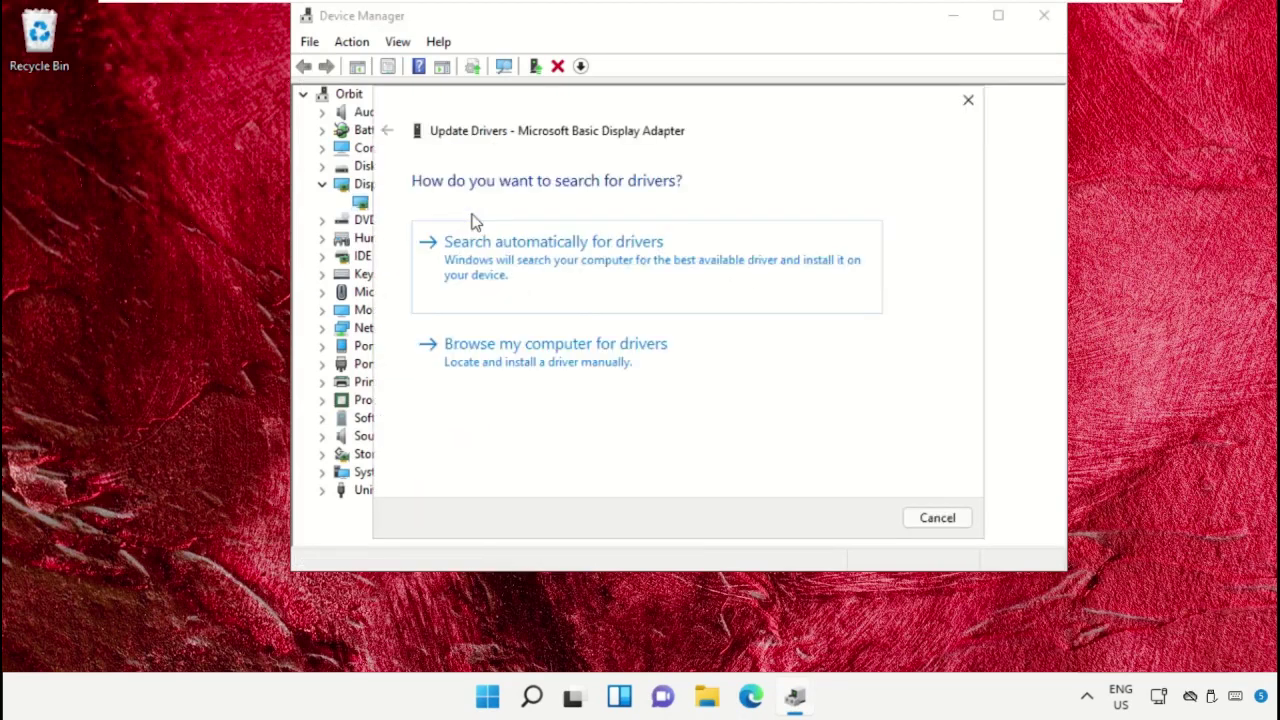
{"action": "left_click", "coordinate": [563, 370]}
{"action": "left_click", "coordinate": [577, 428]}
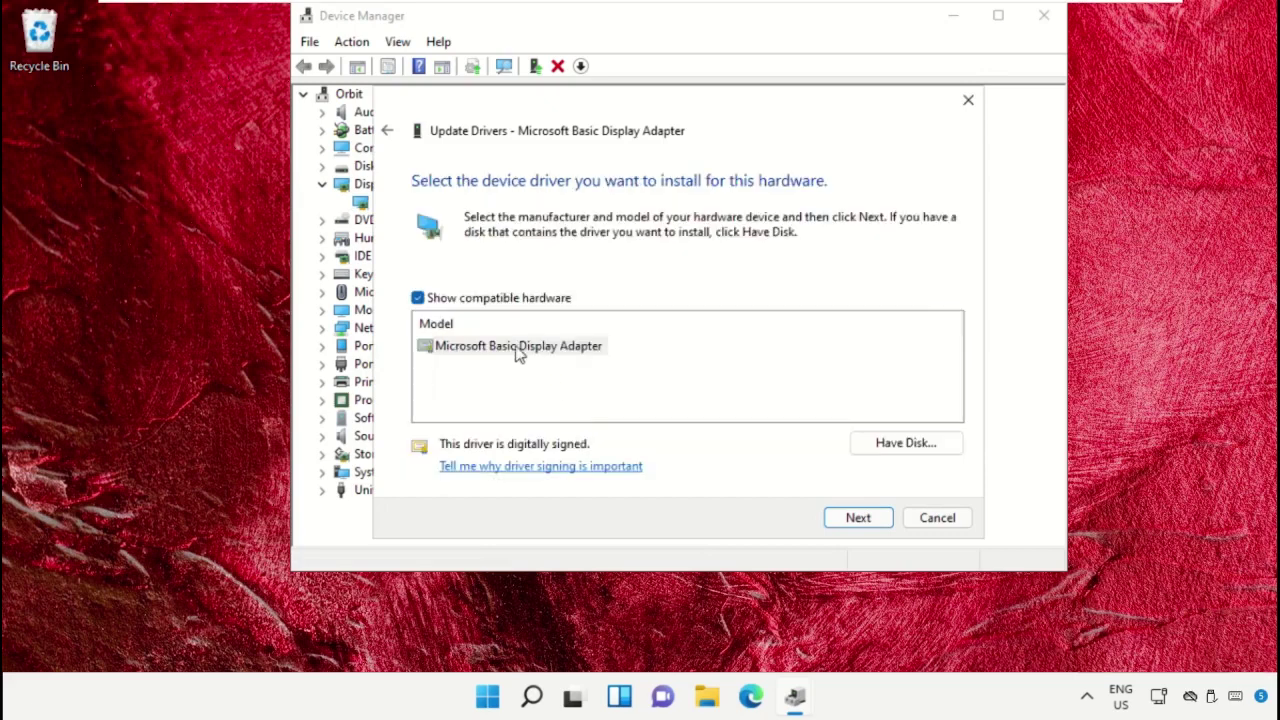
{"action": "left_click", "coordinate": [530, 347]}
{"action": "left_click", "coordinate": [857, 518]}
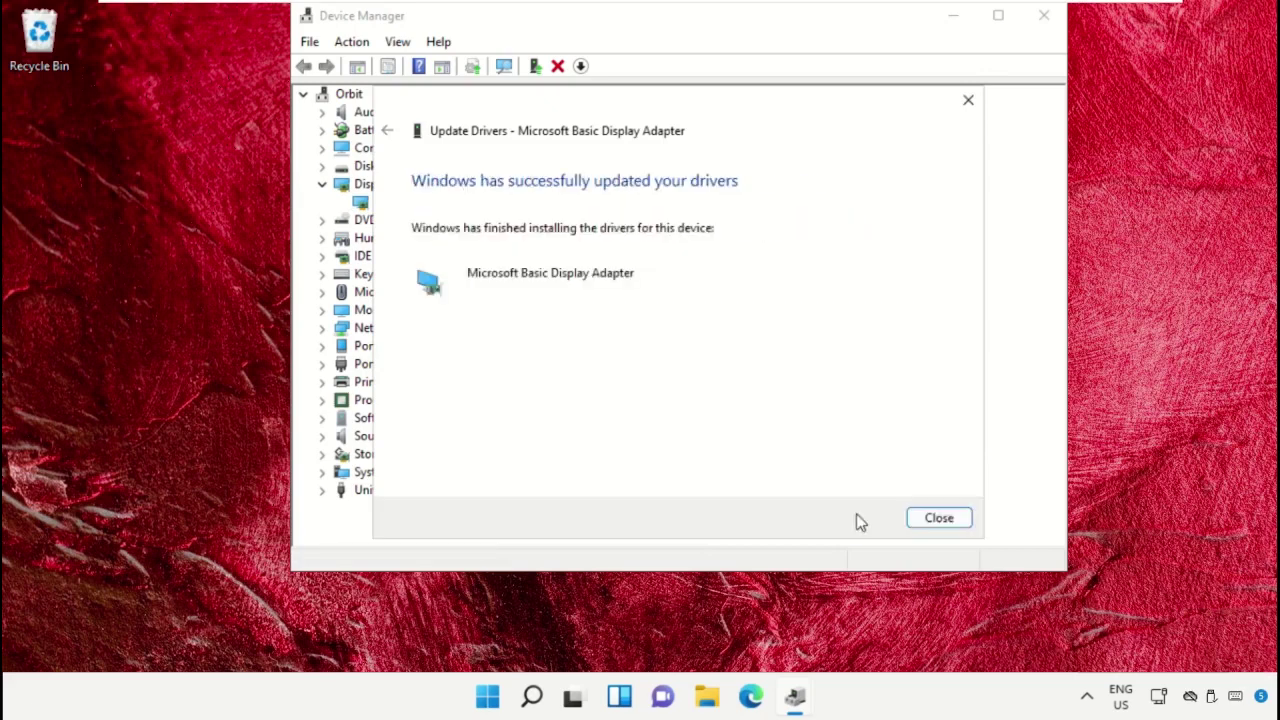
{"action": "left_click", "coordinate": [938, 518]}
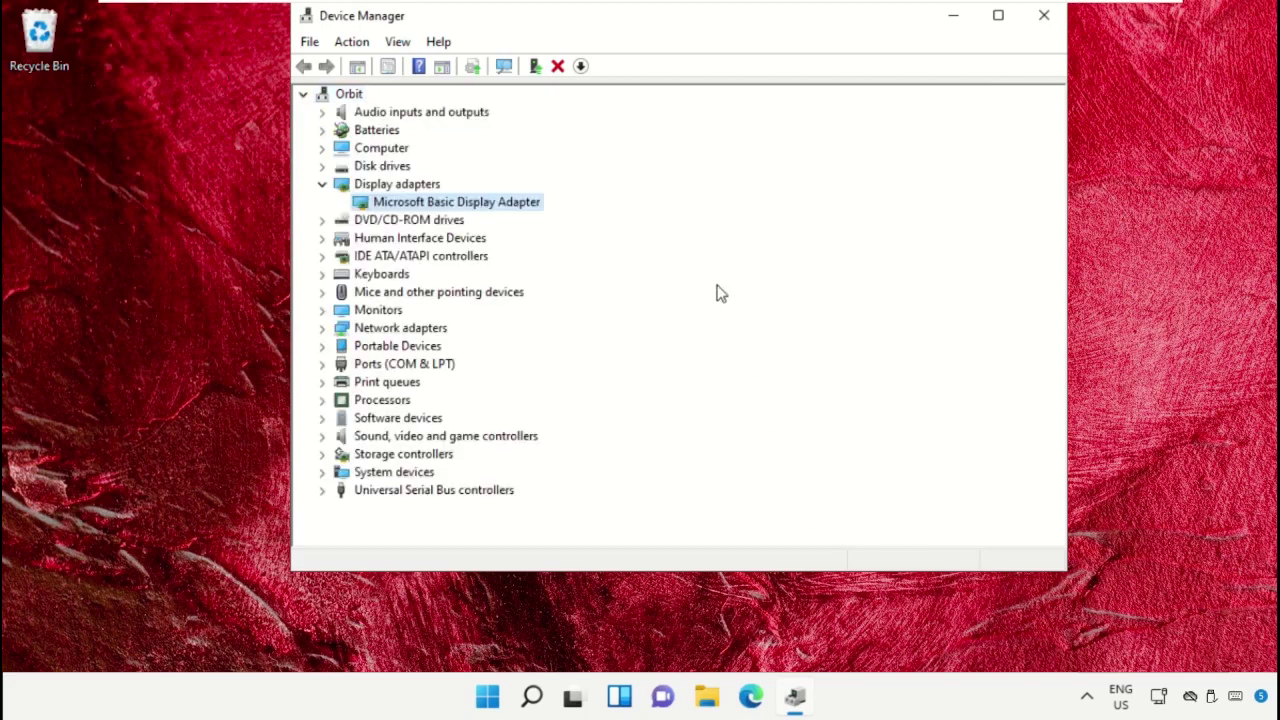
{"action": "left_click", "coordinate": [1046, 20]}
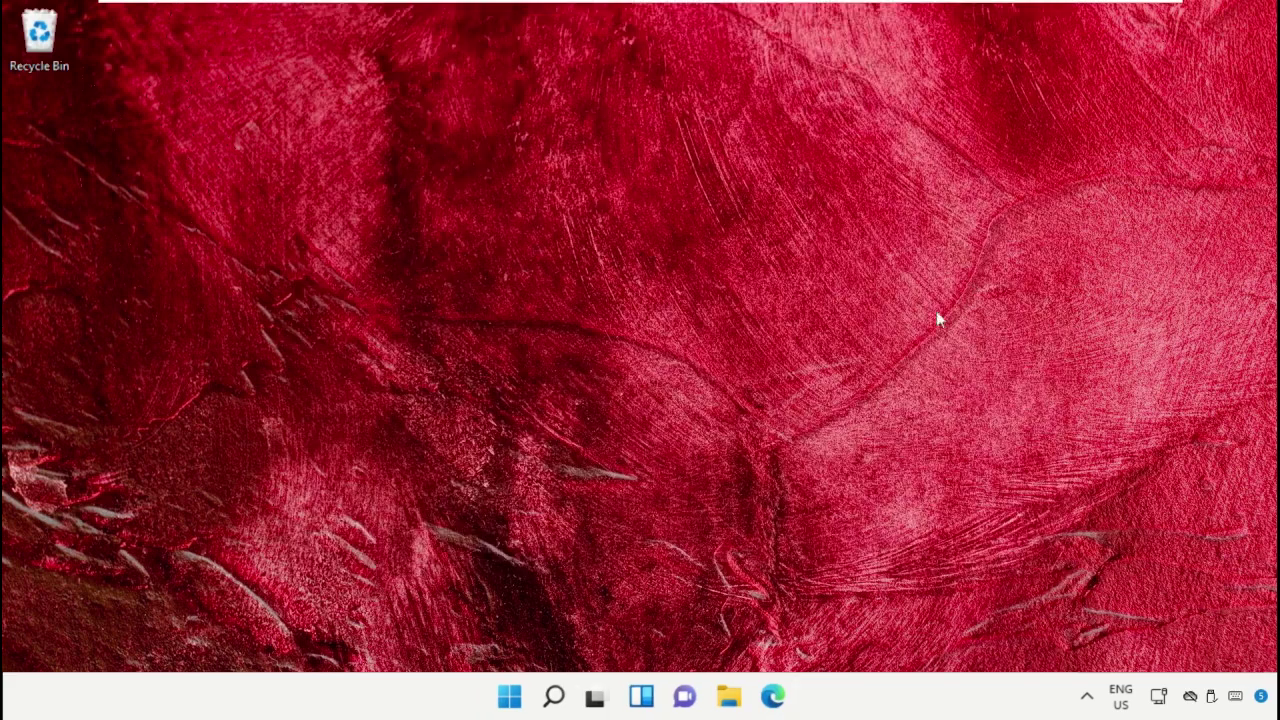
Search for Cmd and open Command Prompt as administrator, allowing it to make changes to the device
{"action": "left_click", "coordinate": [553, 697]}
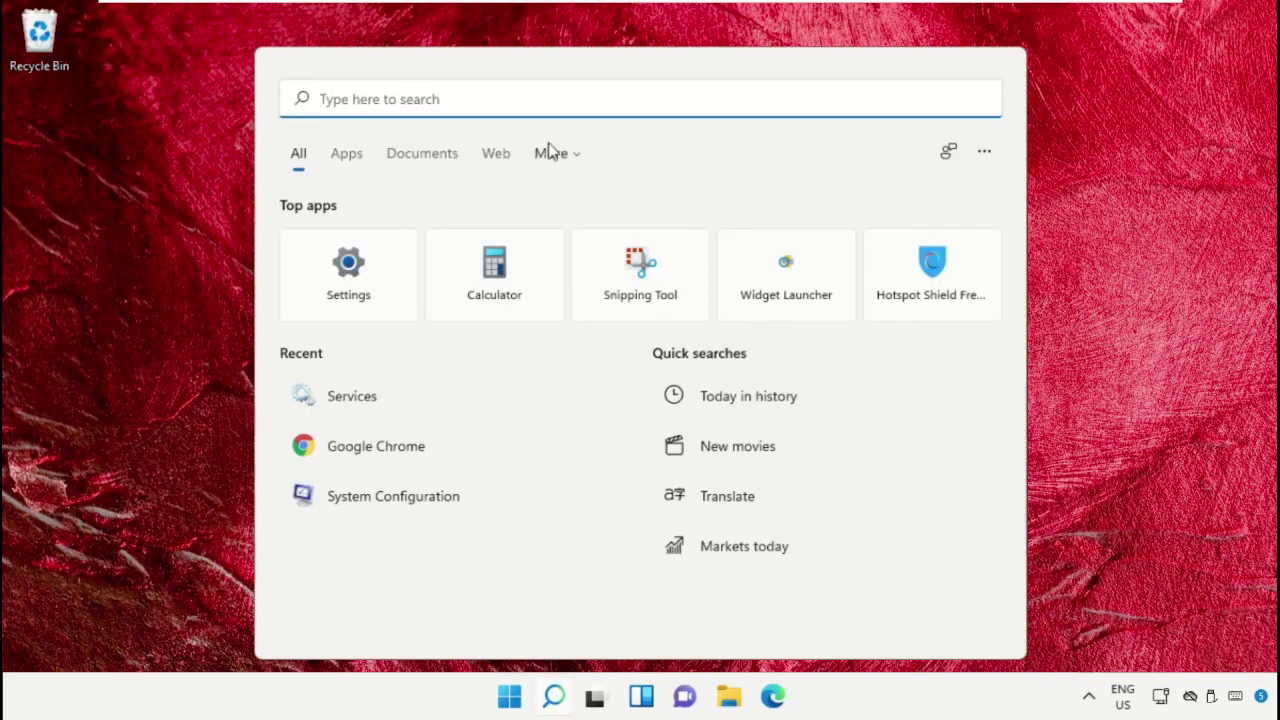
{"action": "type", "text": "Cmd"}
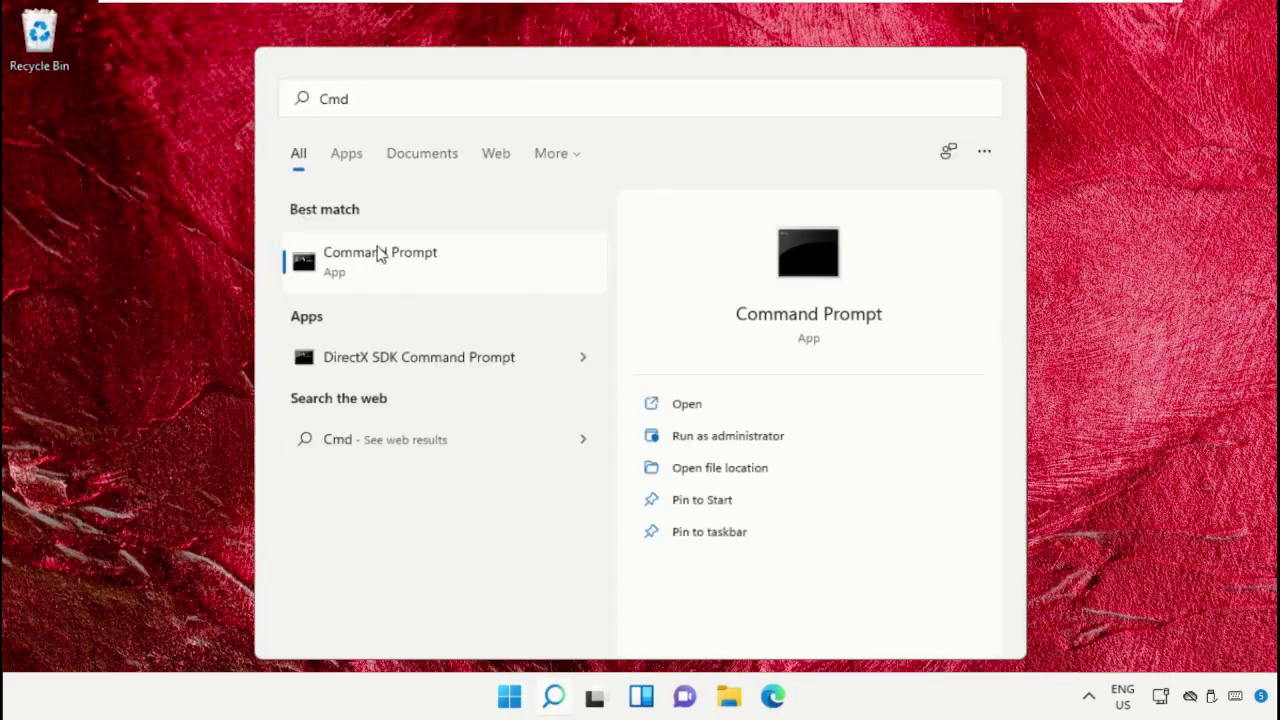
{"action": "right_click", "coordinate": [378, 254]}
{"action": "left_click", "coordinate": [482, 274]}
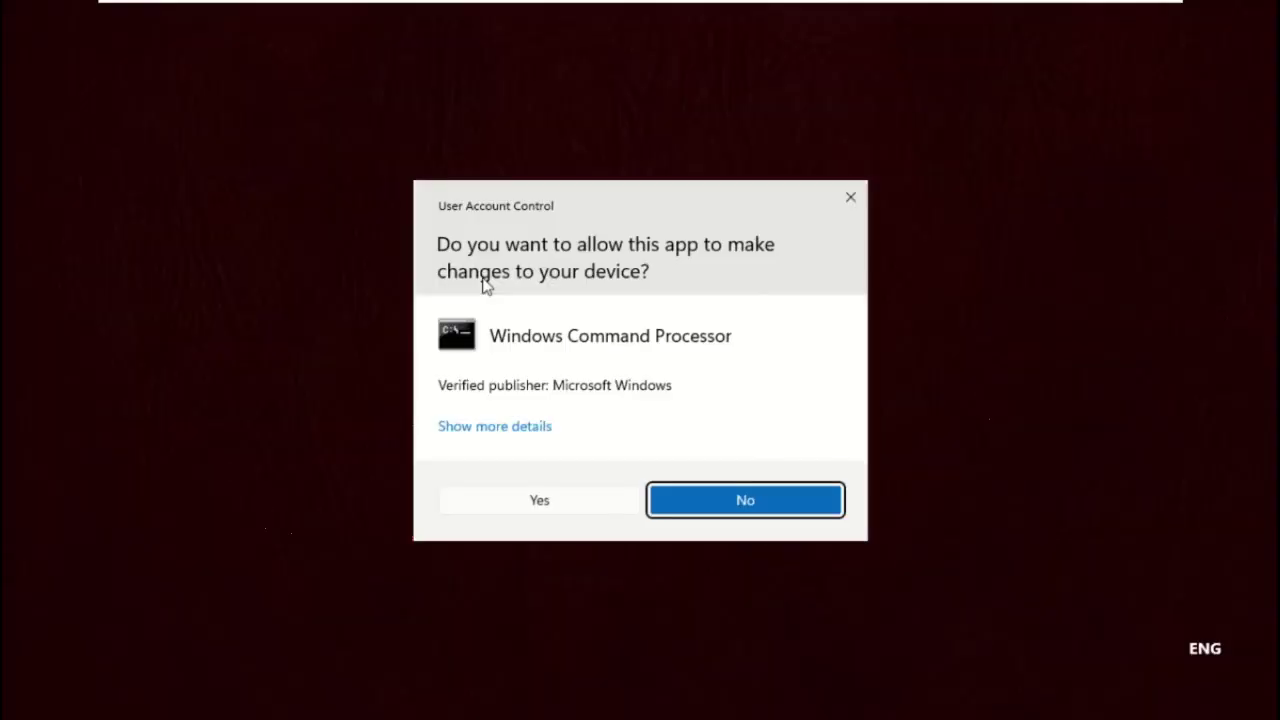
{"action": "left_click", "coordinate": [506, 512]}
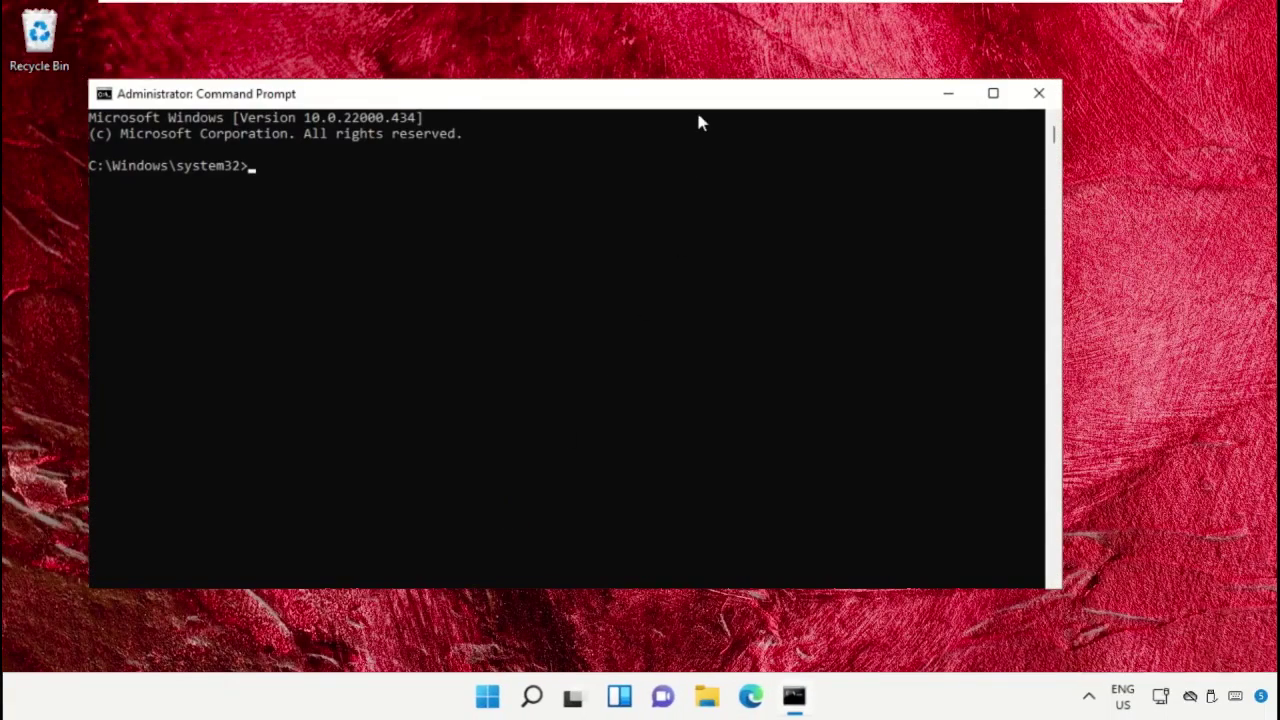
Run the system file scan with sfc /scannow, and close Command Prompt when it completes
{"action": "left_click_drag", "start_coordinate": [701, 112], "coordinate": [782, 85]}
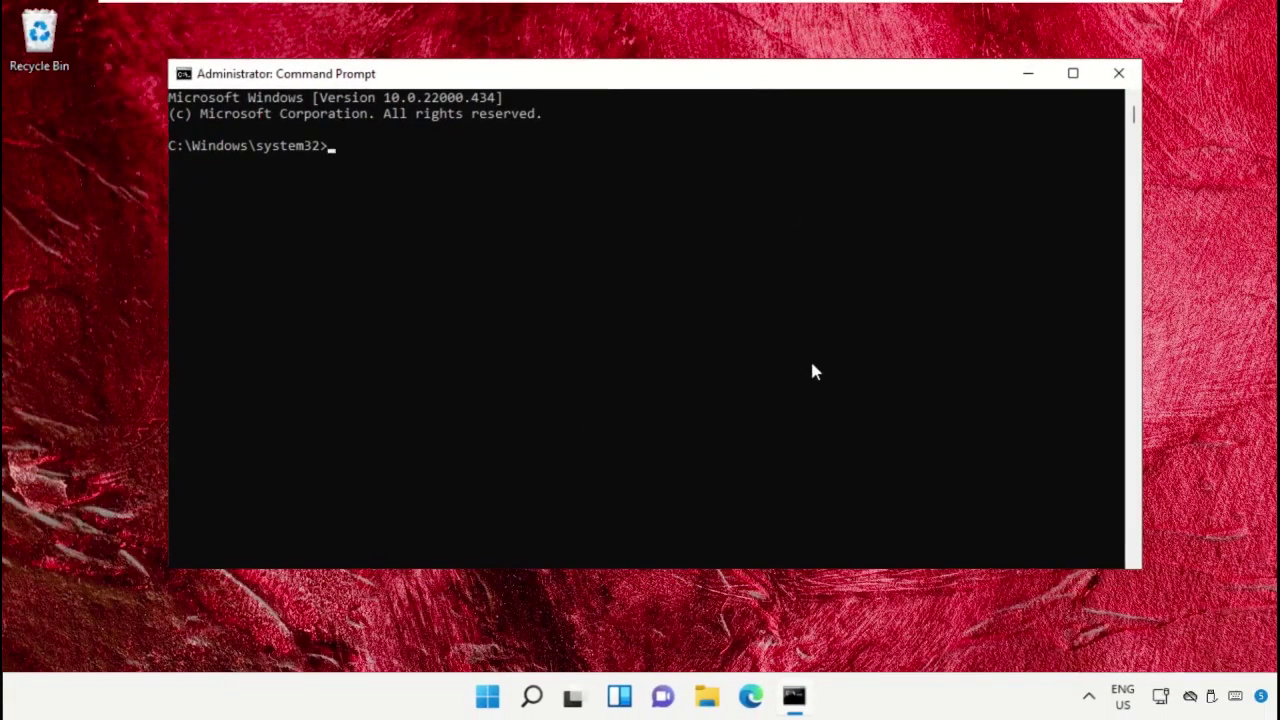
{"action": "type", "text": "sfc /scannow"}
{"action": "key", "text": "Return"}
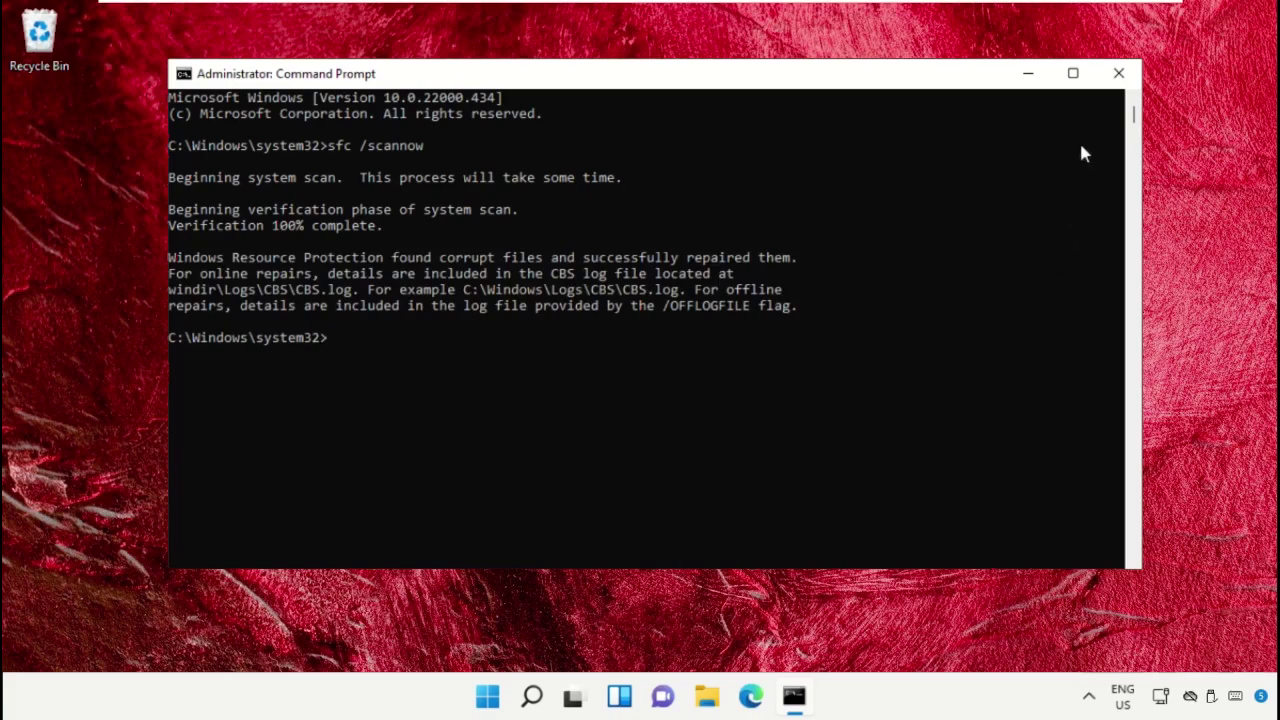
{"action": "left_click", "coordinate": [1119, 73]}
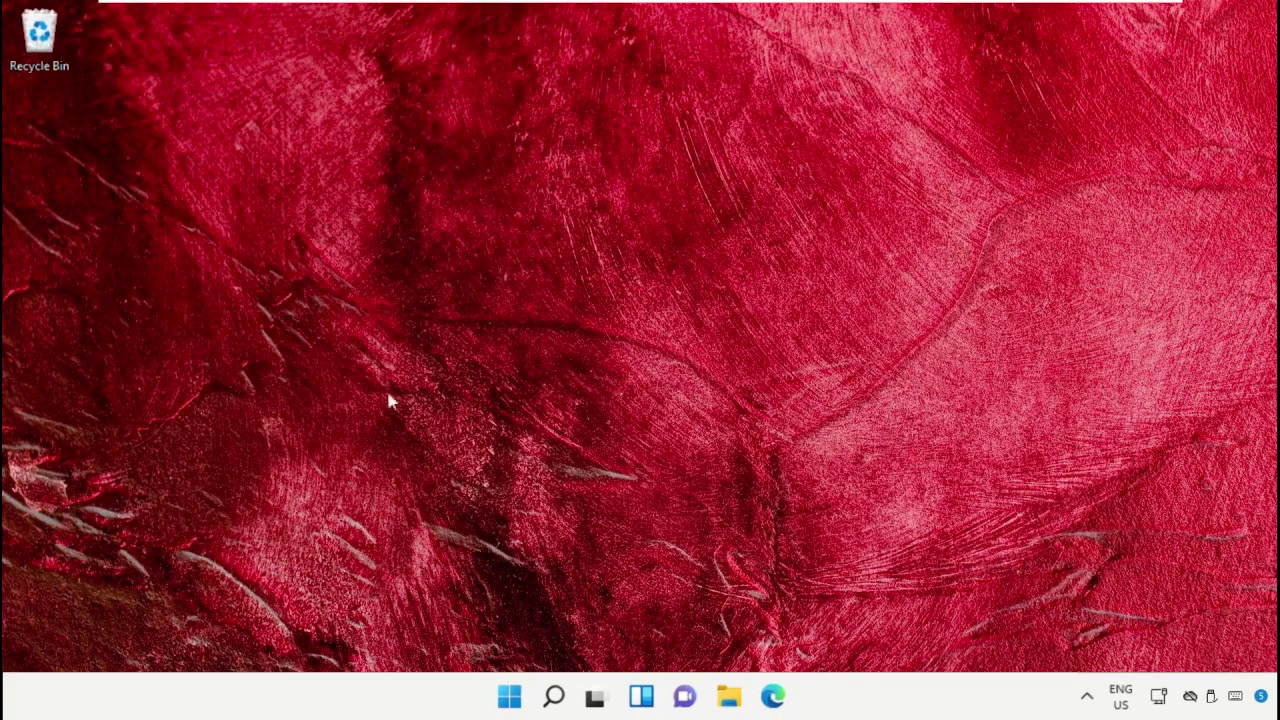
Search Windows for Graphics settings and open that page
{"action": "left_click", "coordinate": [553, 697]}
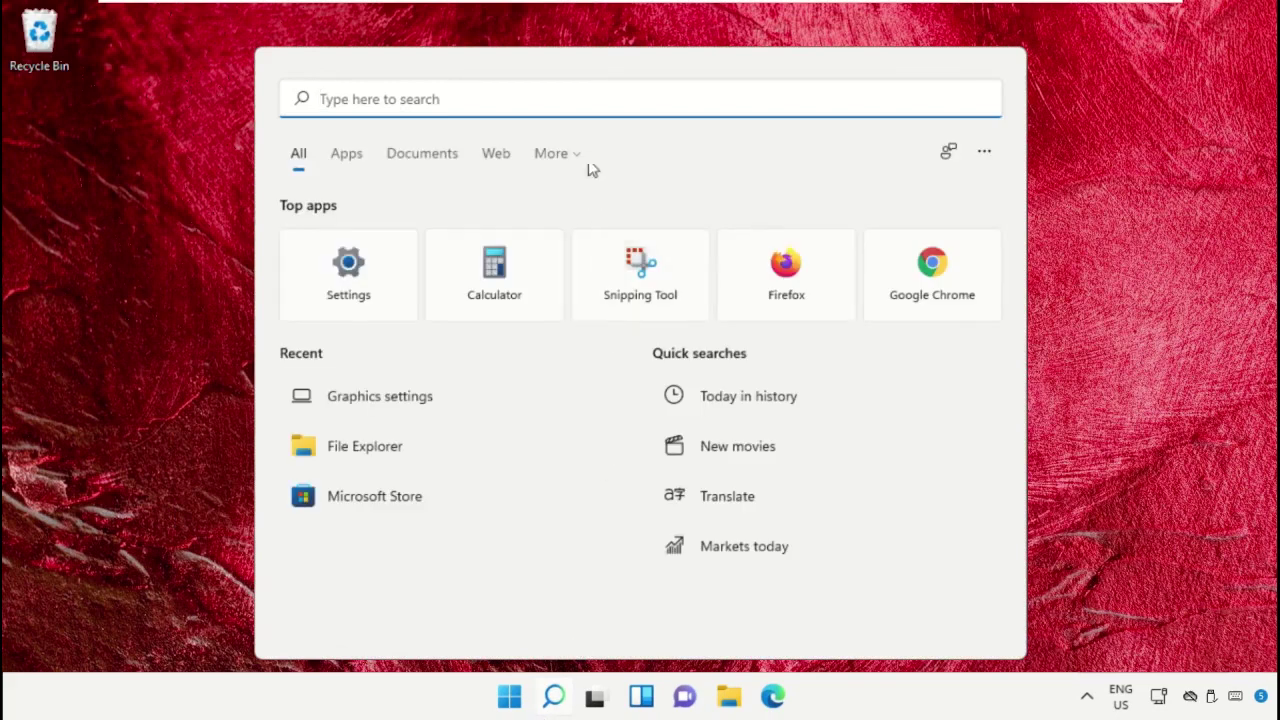
{"action": "type", "text": "Graphics Settings"}
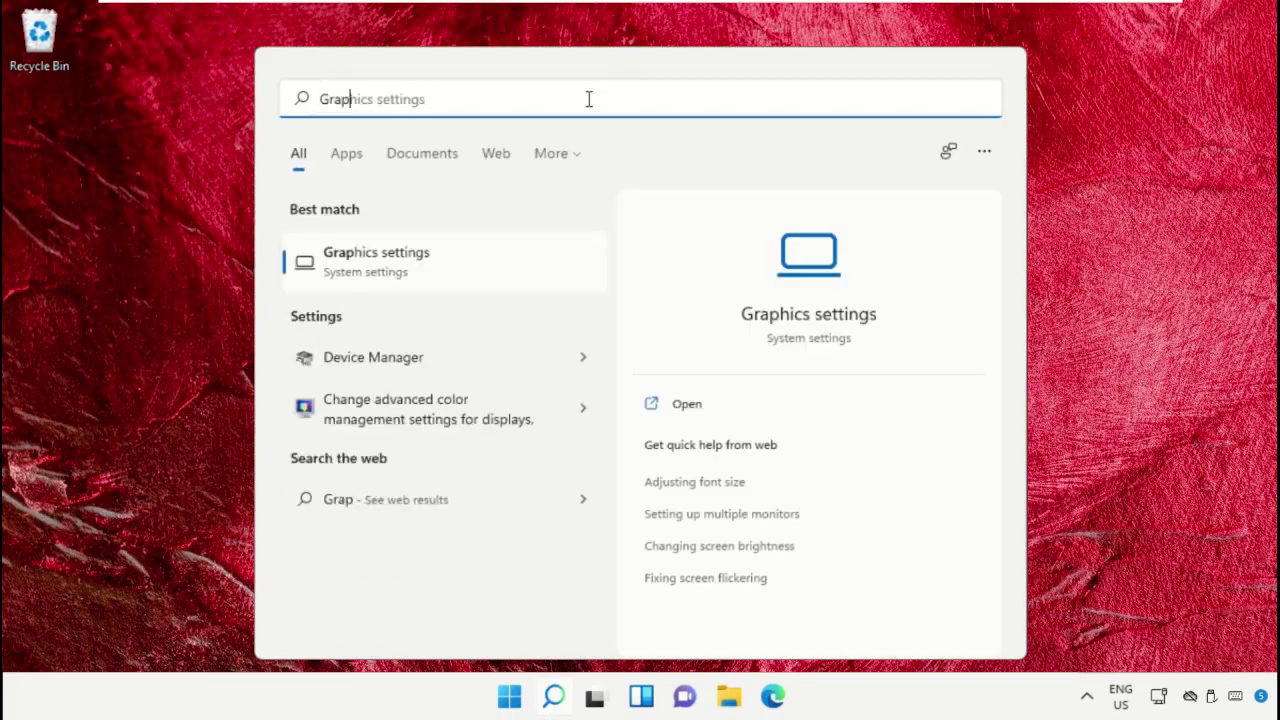
{"action": "left_click", "coordinate": [437, 266]}
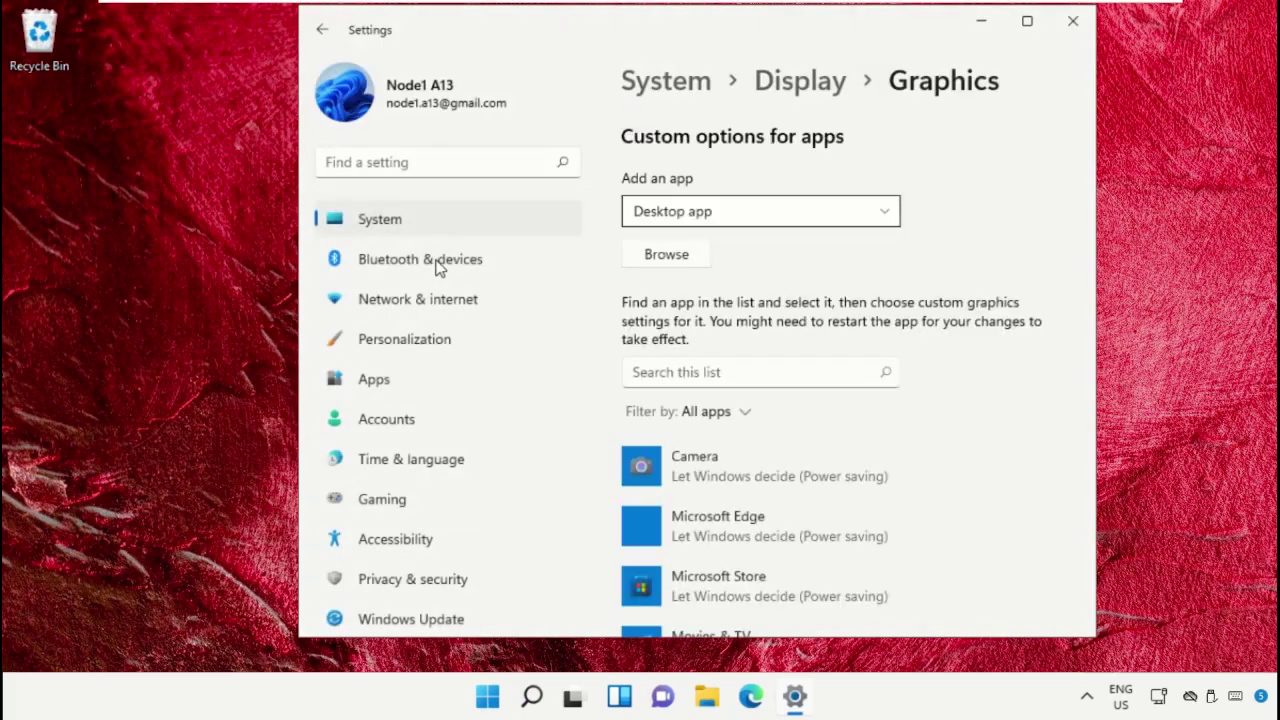
Set the graphics preference of Video Editor to High performance and save it
{"action": "scroll", "coordinate": [929, 366], "scroll_direction": "down", "scroll_amount": 3}
{"action": "scroll", "coordinate": [930, 363], "scroll_direction": "down", "scroll_amount": 5}
{"action": "left_click", "coordinate": [822, 368]}
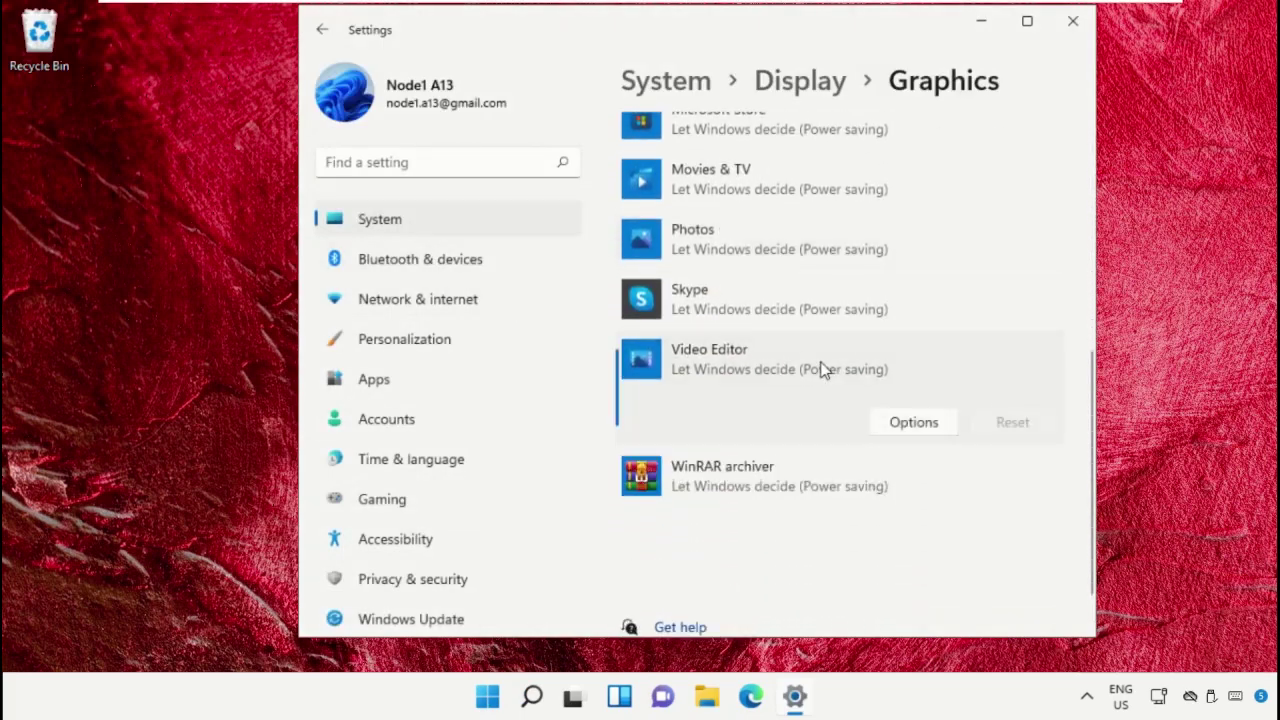
{"action": "left_click", "coordinate": [912, 422]}
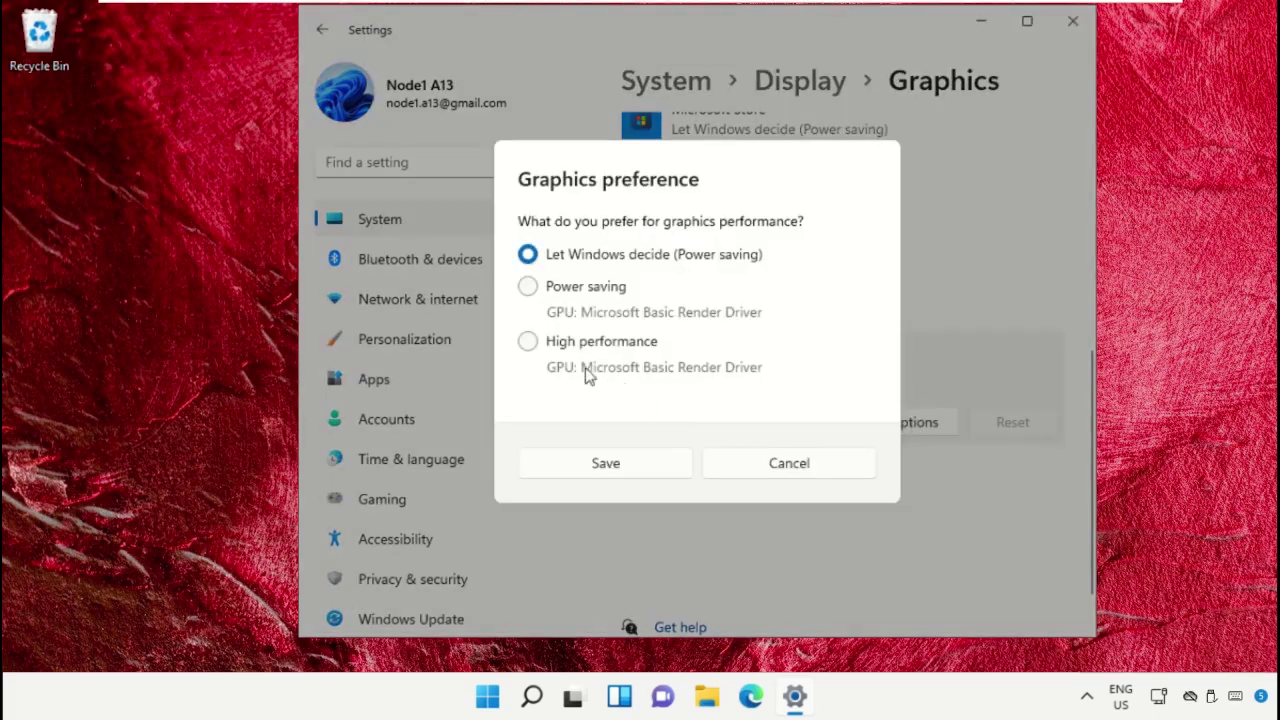
{"action": "left_click", "coordinate": [529, 342]}
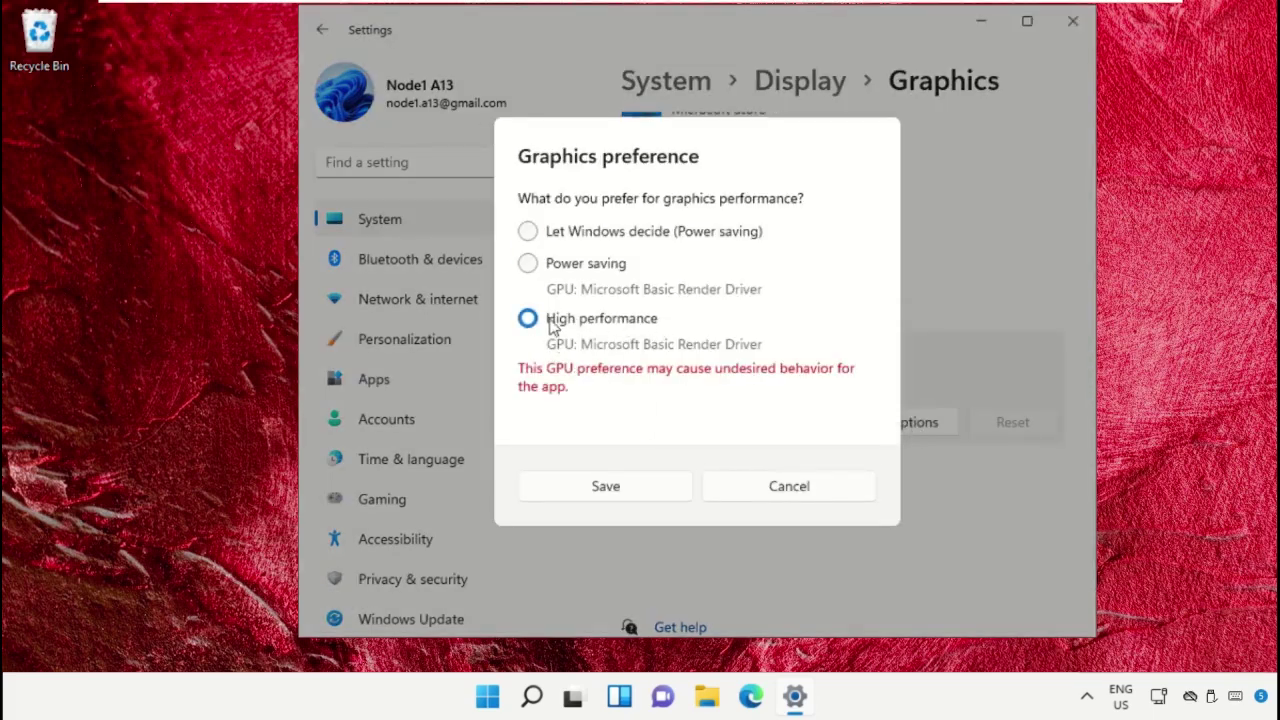
{"action": "left_click", "coordinate": [604, 494]}
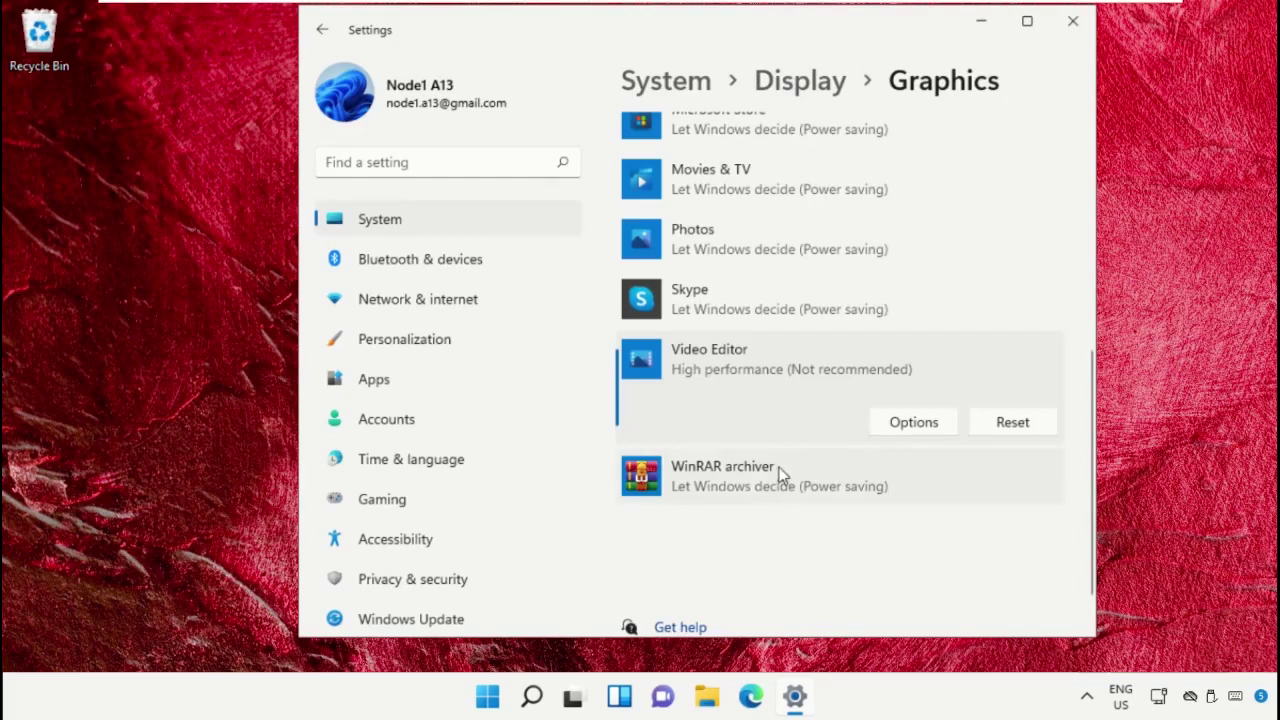
Set the graphics preference of Skype to High performance and save it
{"action": "scroll", "coordinate": [780, 472], "scroll_direction": "up", "scroll_amount": 1}
{"action": "left_click", "coordinate": [793, 388]}
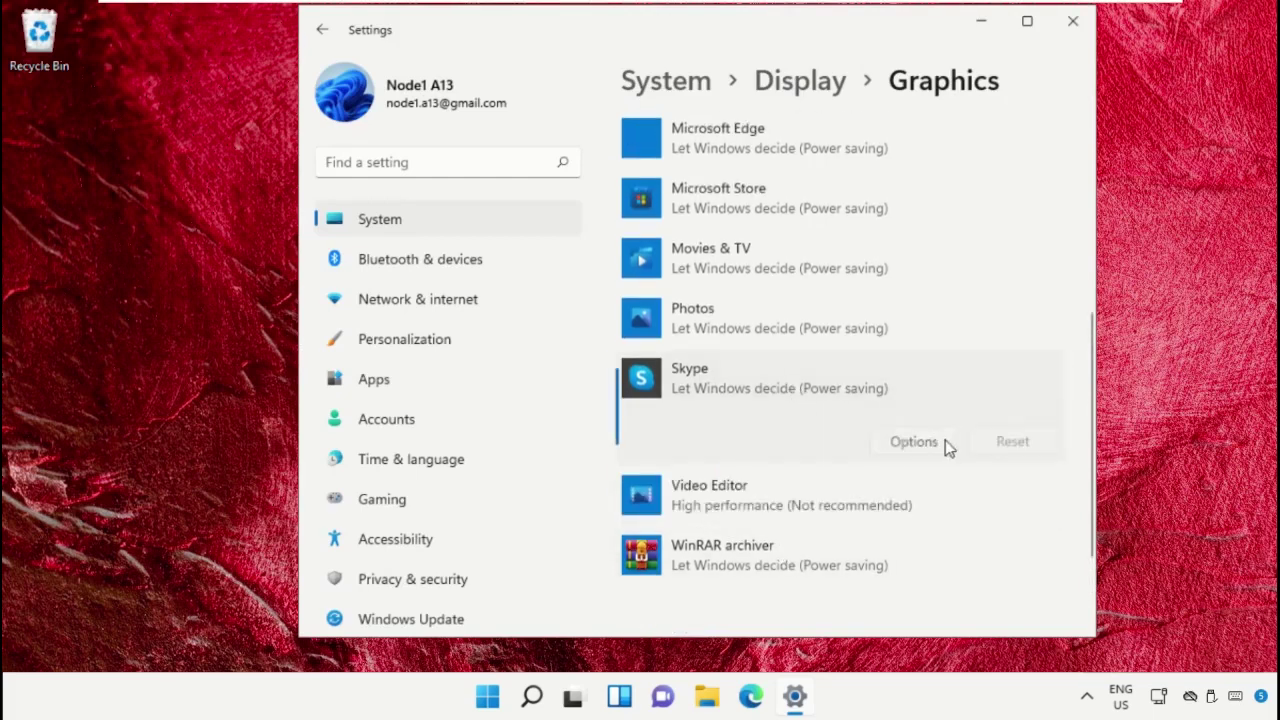
{"action": "left_click", "coordinate": [943, 441]}
{"action": "left_click", "coordinate": [528, 342]}
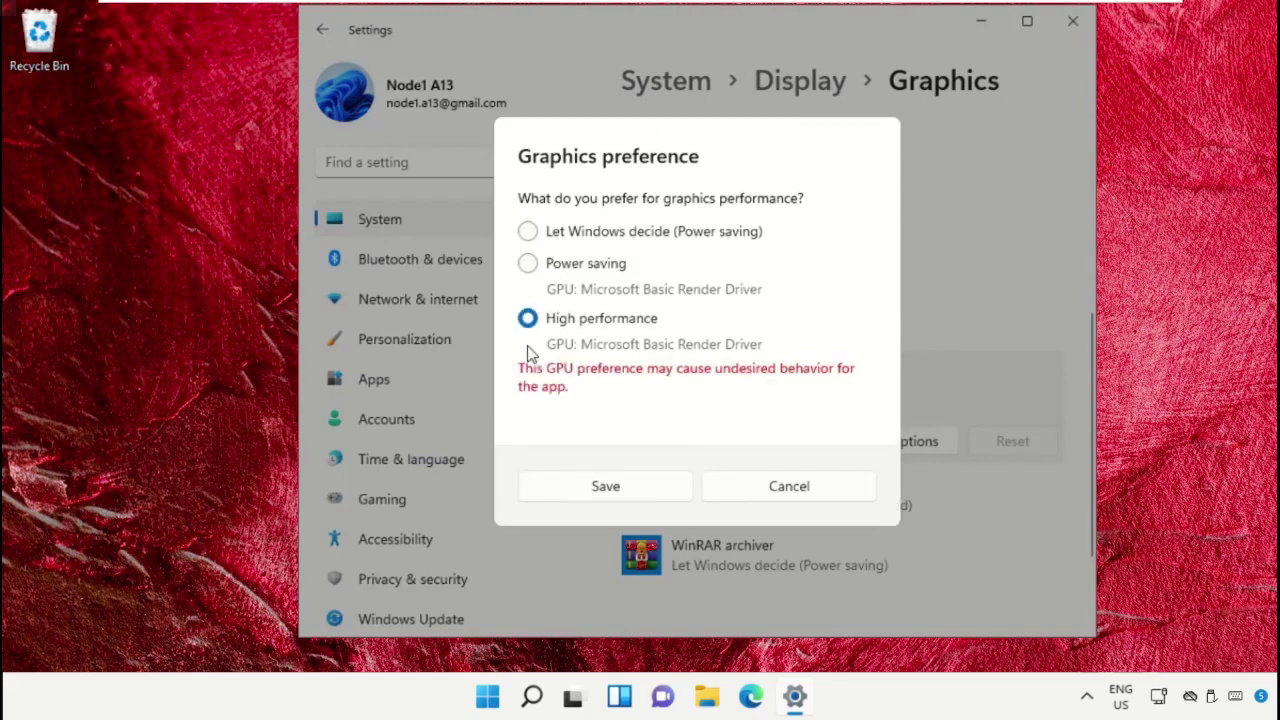
{"action": "left_click", "coordinate": [600, 486]}
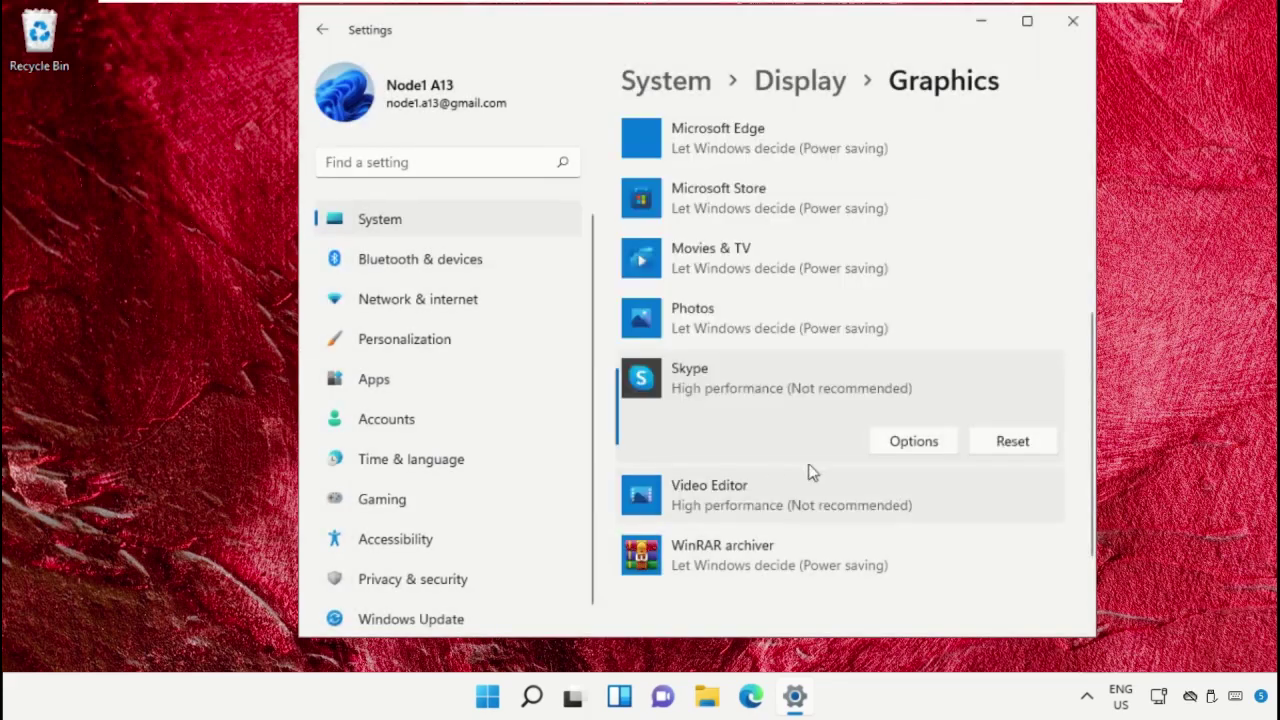
Change the graphics preference of Skype to Power saving and save it
{"action": "left_click", "coordinate": [880, 444]}
{"action": "left_click", "coordinate": [529, 264]}
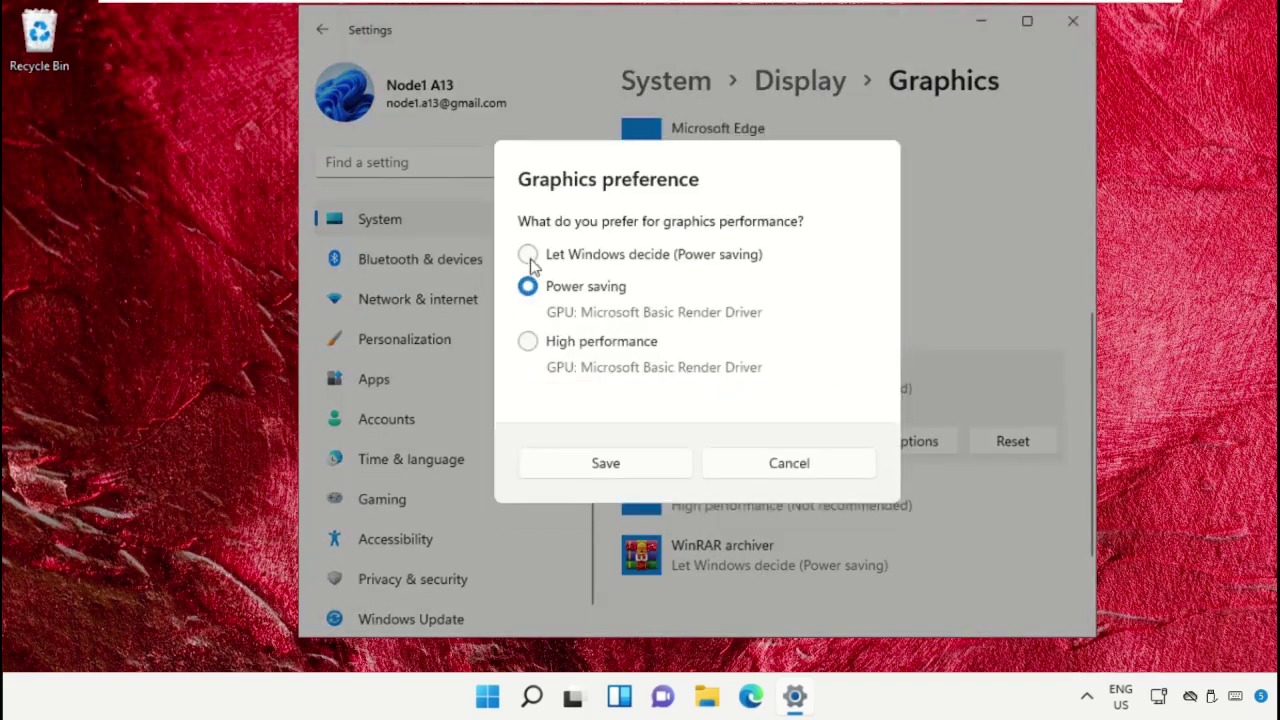
{"action": "left_click", "coordinate": [653, 460]}
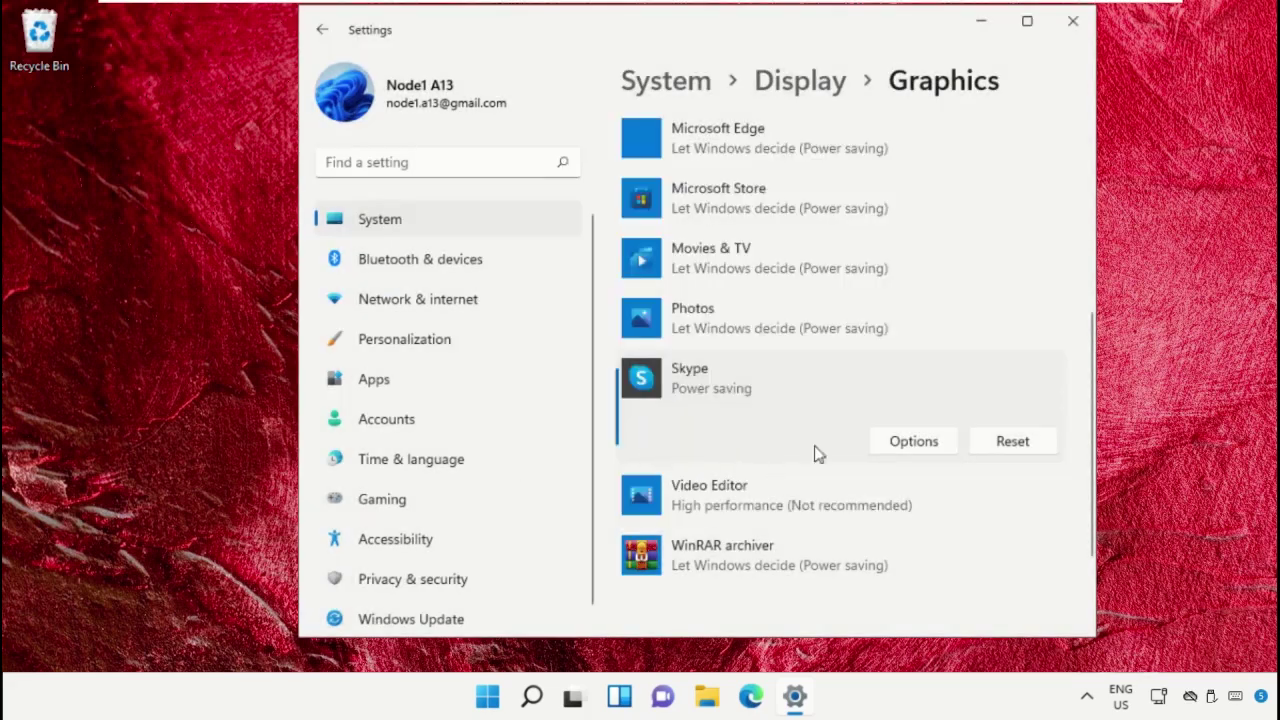
Set the graphics preference of Video Editor to Let Windows decide (Power saving), save it and close Settings
{"action": "left_click", "coordinate": [786, 495]}
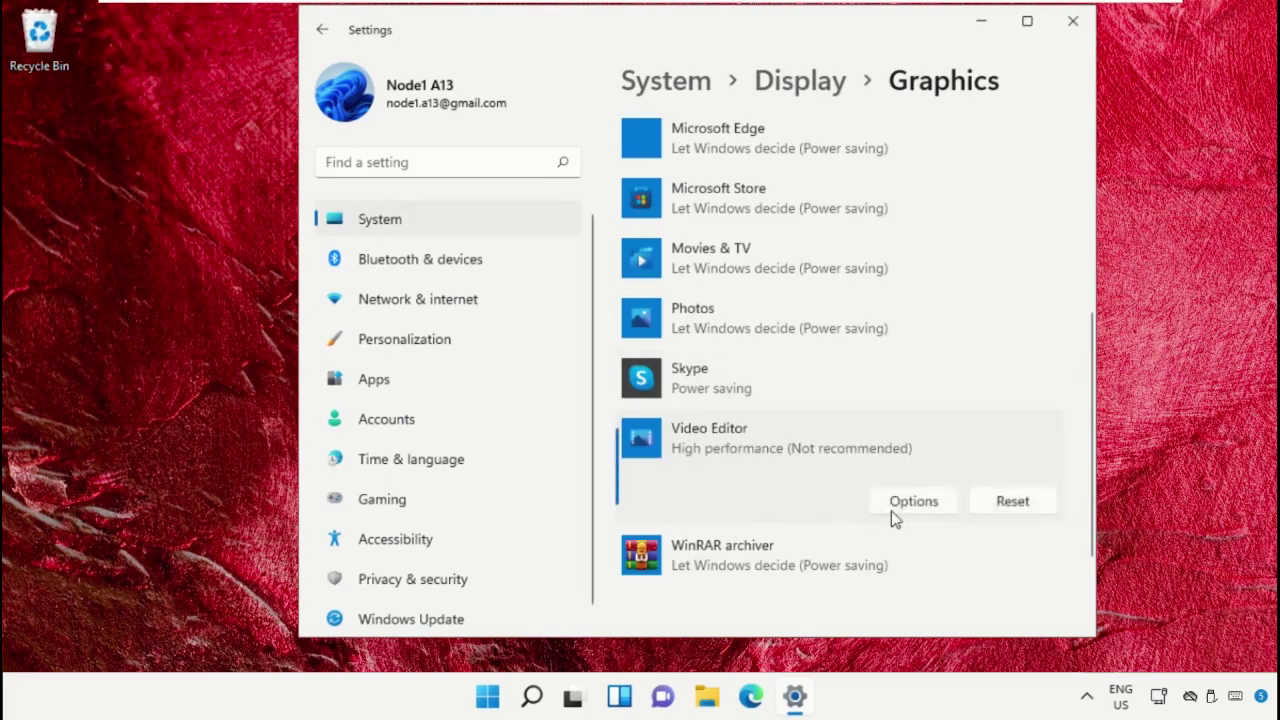
{"action": "left_click", "coordinate": [896, 511]}
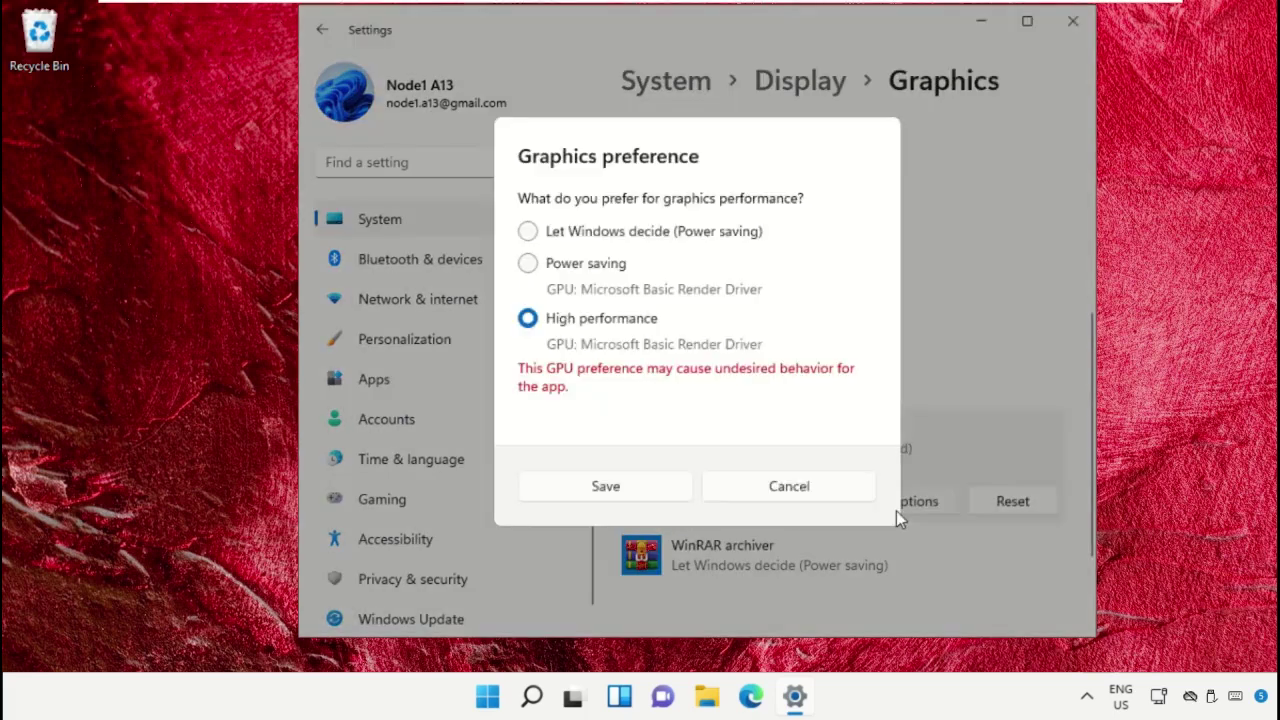
{"action": "left_click", "coordinate": [524, 236]}
{"action": "left_click", "coordinate": [577, 460]}
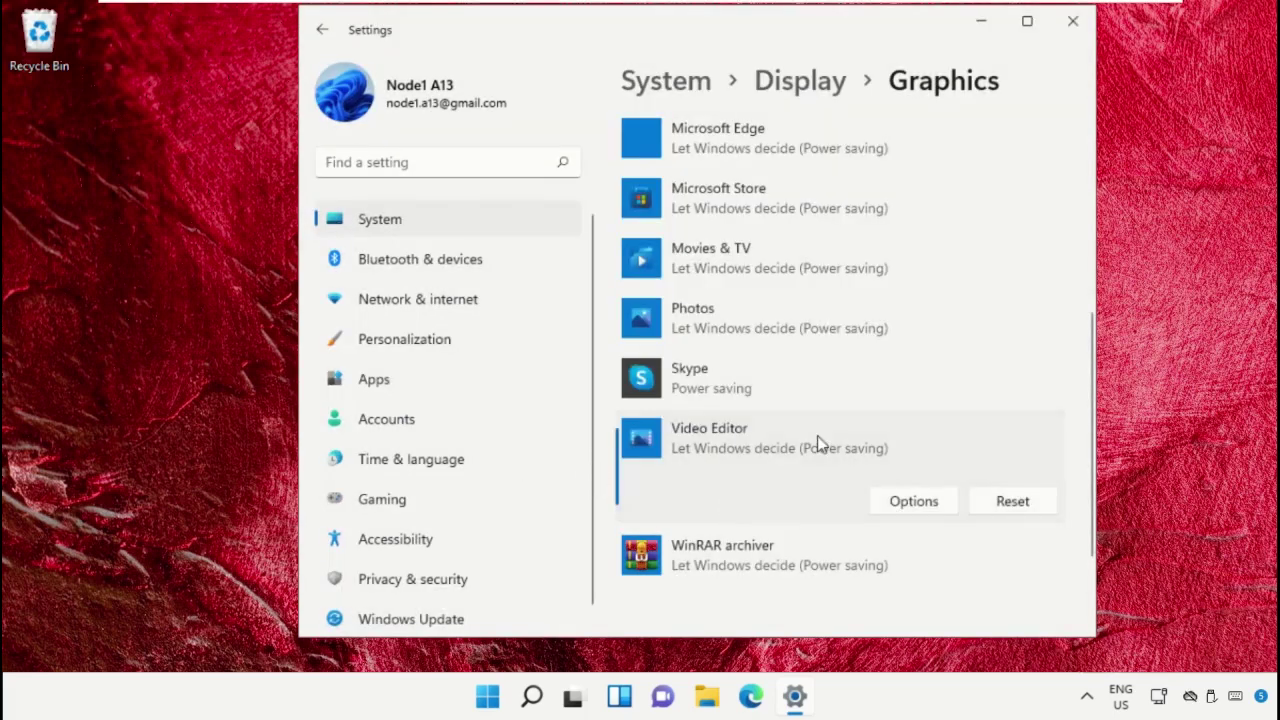
{"action": "left_click", "coordinate": [1068, 22]}
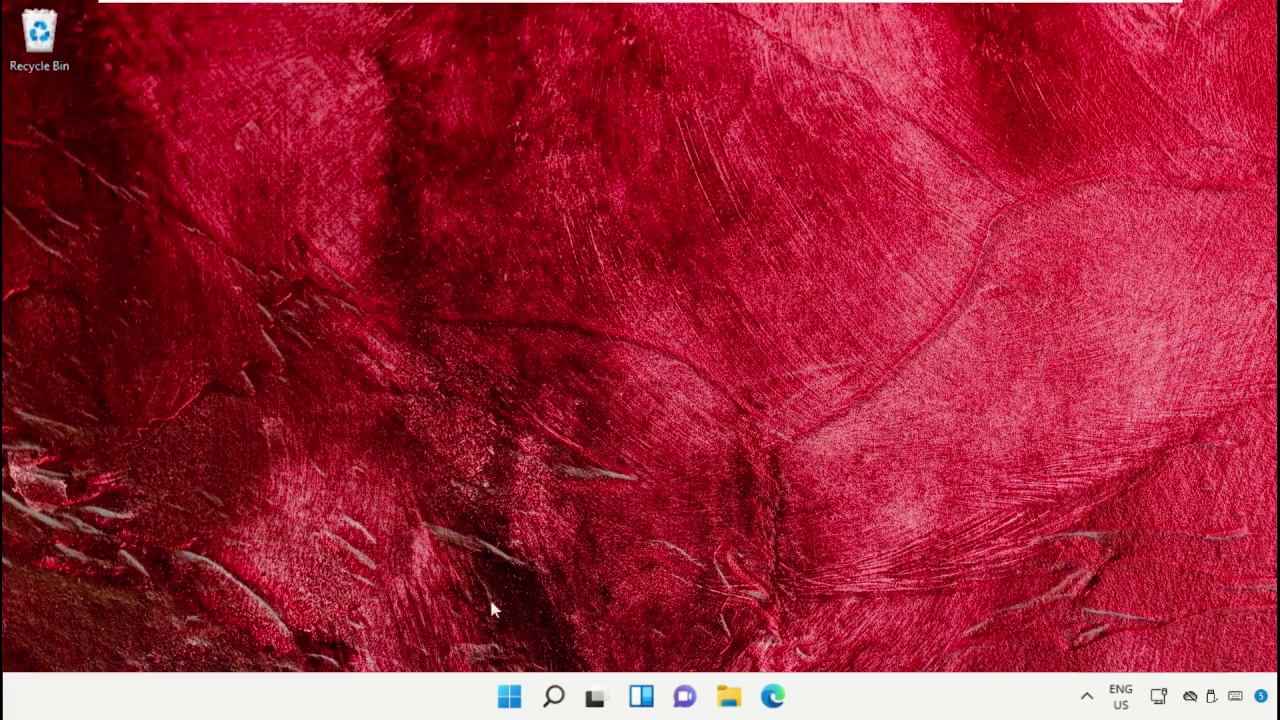
Open Settings through Windows search and go to the installed app list under Apps & features
{"action": "left_click", "coordinate": [555, 696]}
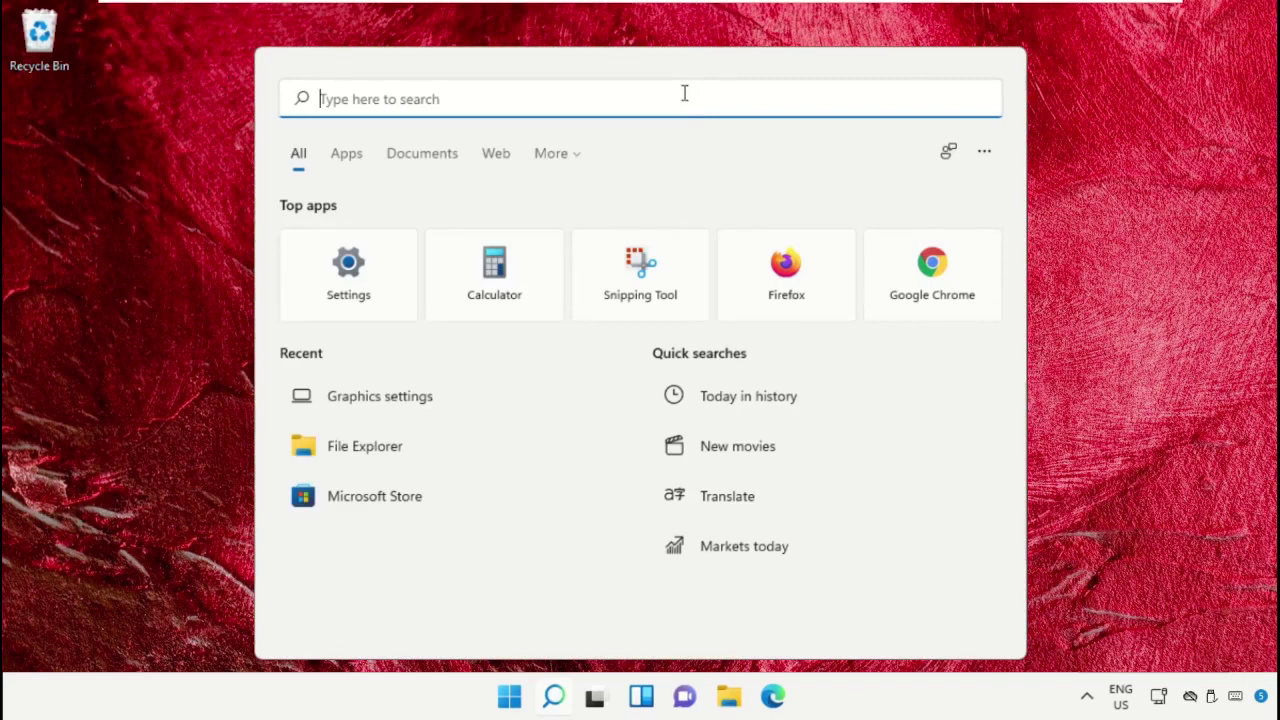
{"action": "type", "text": "Settings"}
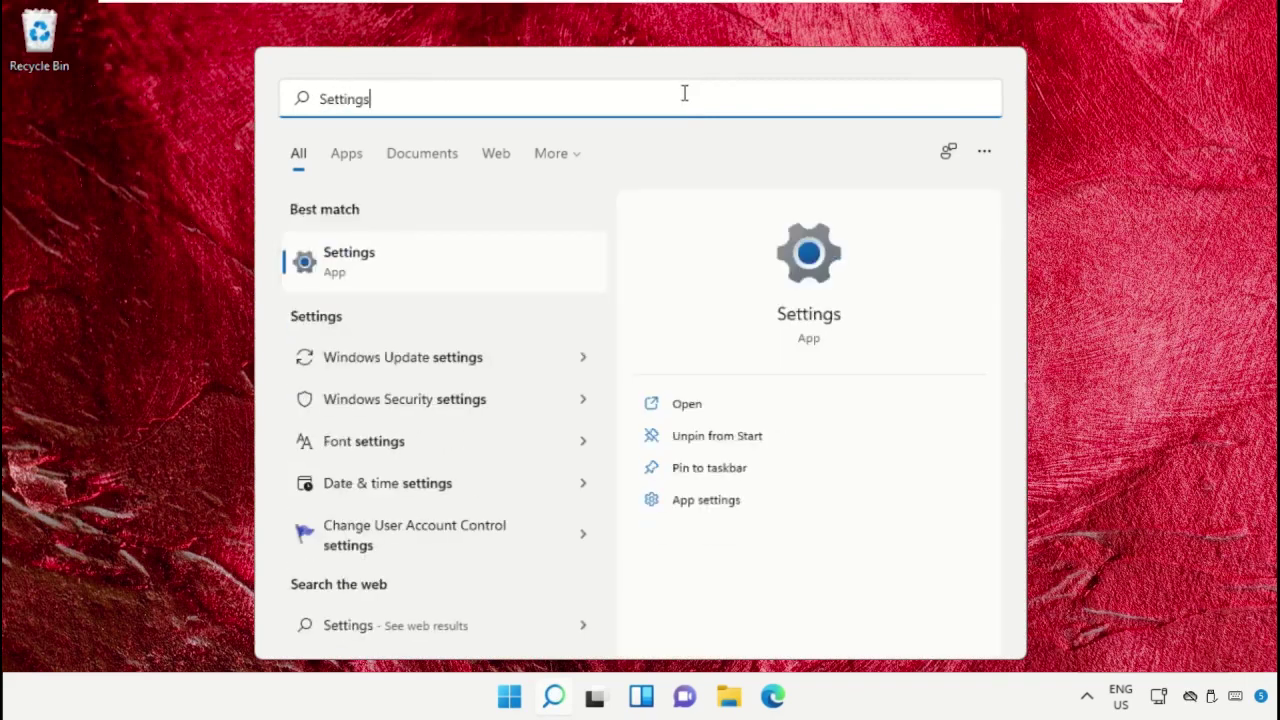
{"action": "left_click", "coordinate": [452, 281]}
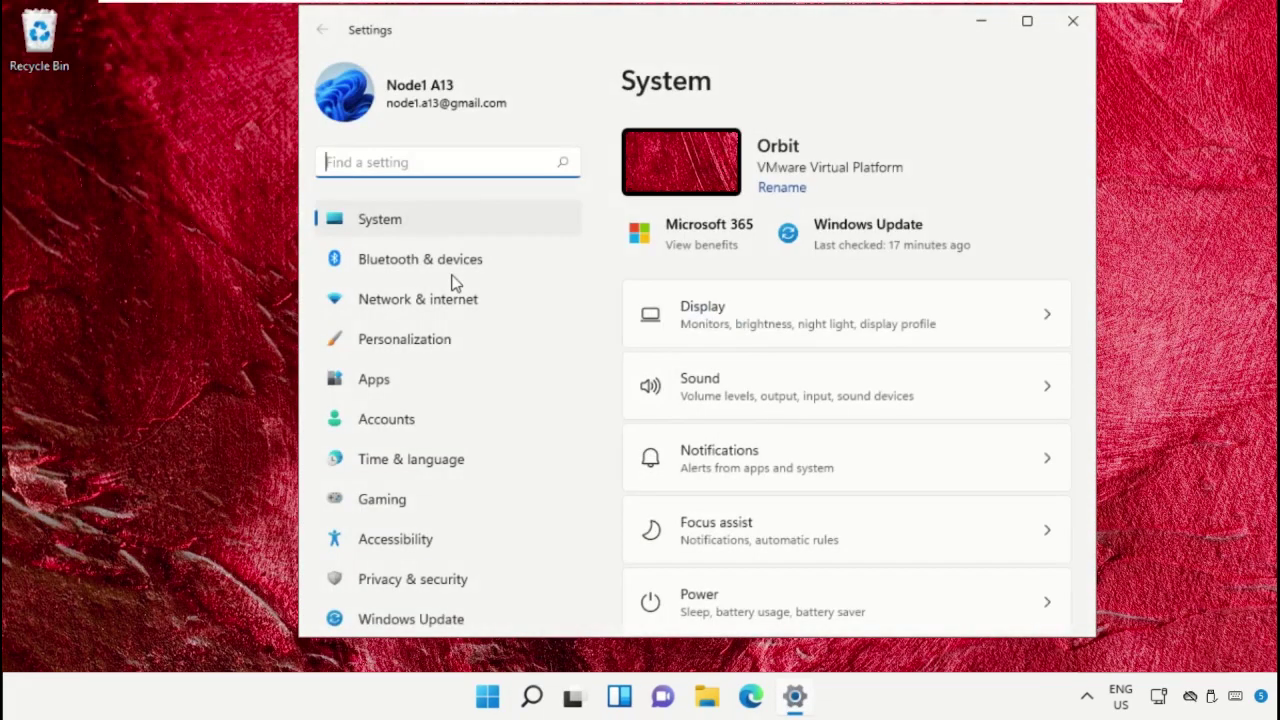
{"action": "left_click", "coordinate": [398, 381]}
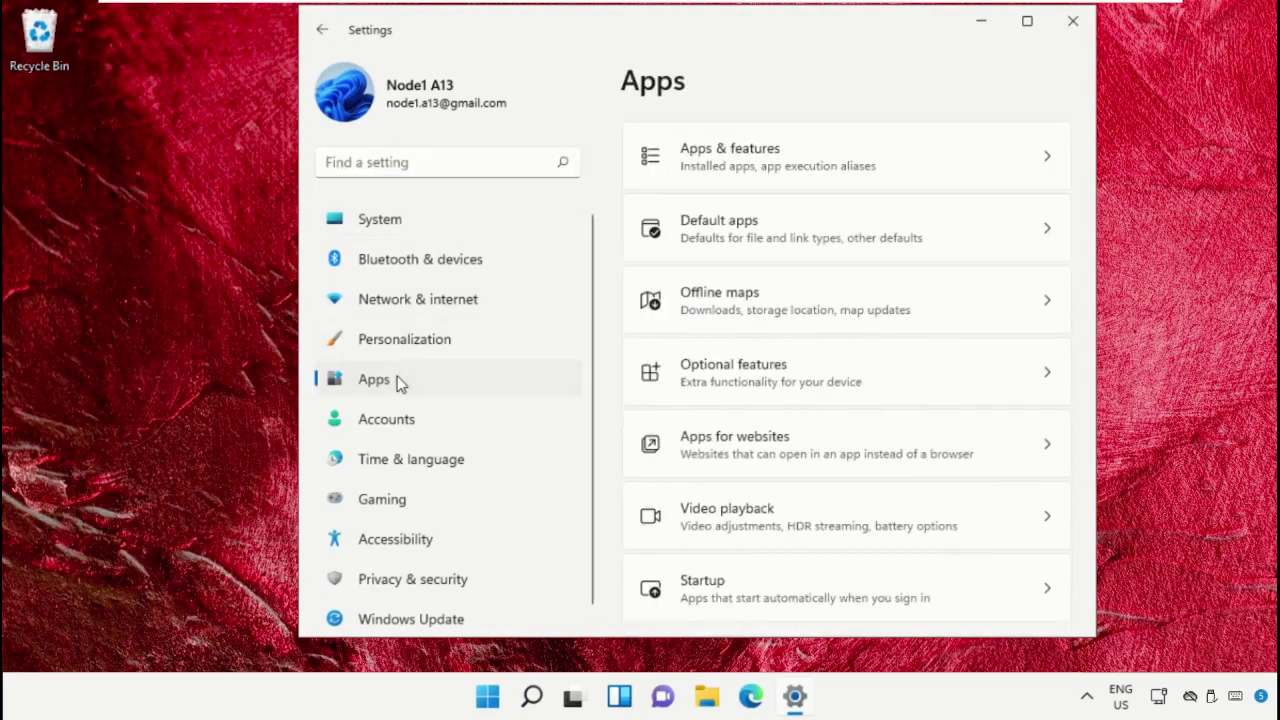
{"action": "left_click", "coordinate": [776, 168]}
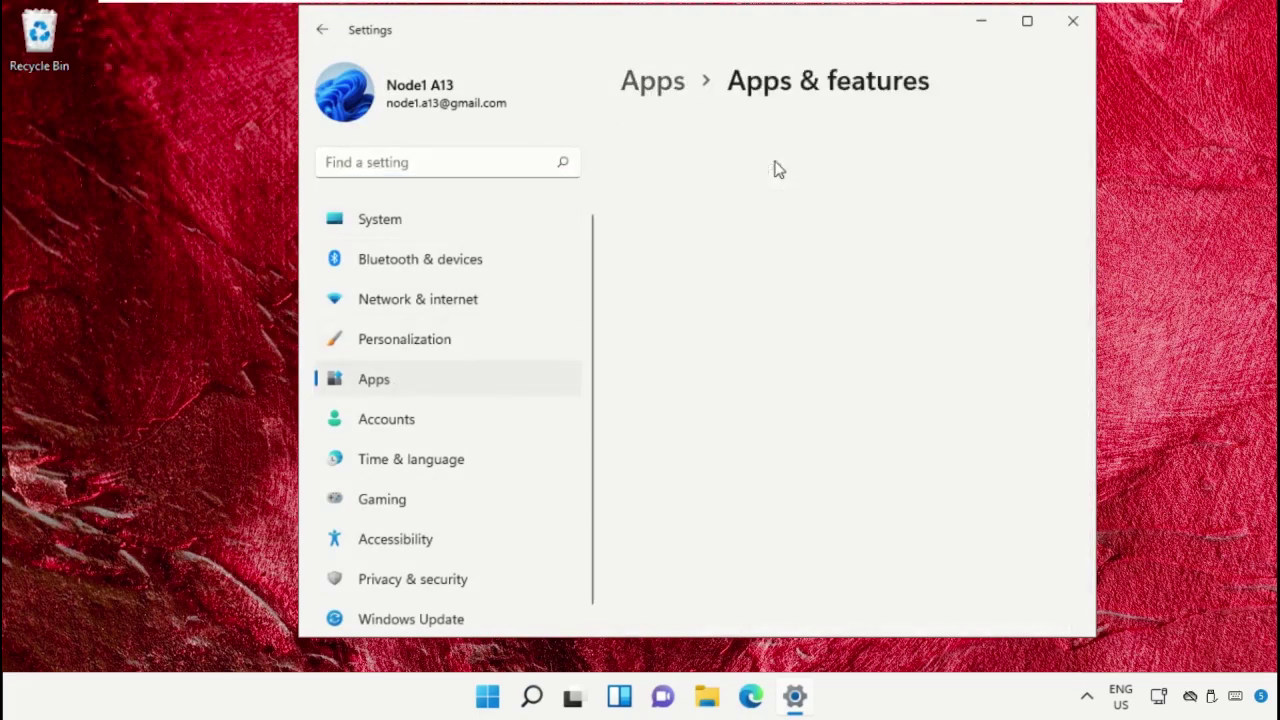
{"action": "scroll", "coordinate": [838, 343], "scroll_direction": "down", "scroll_amount": 2}
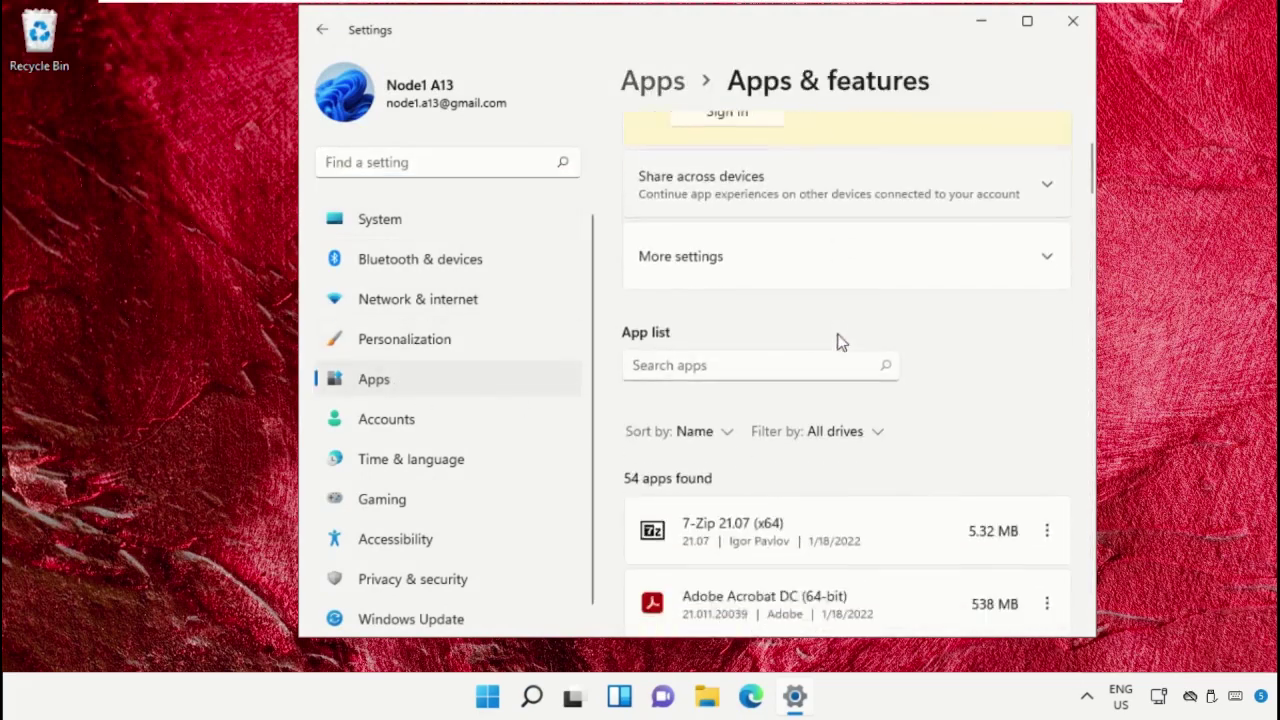
{"action": "scroll", "coordinate": [838, 343], "scroll_direction": "down", "scroll_amount": 2}
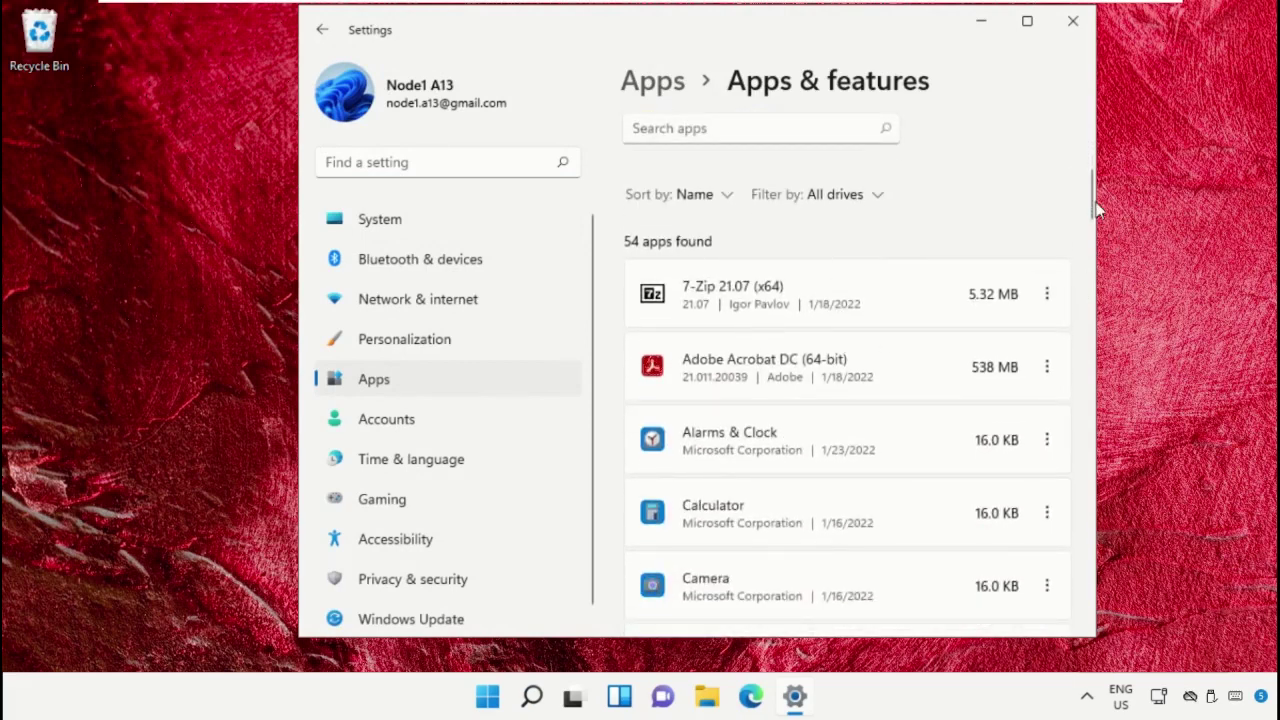
Uninstall Crossy Road from the installed app list and close Settings
{"action": "left_click_drag", "start_coordinate": [1093, 205], "coordinate": [1097, 262]}
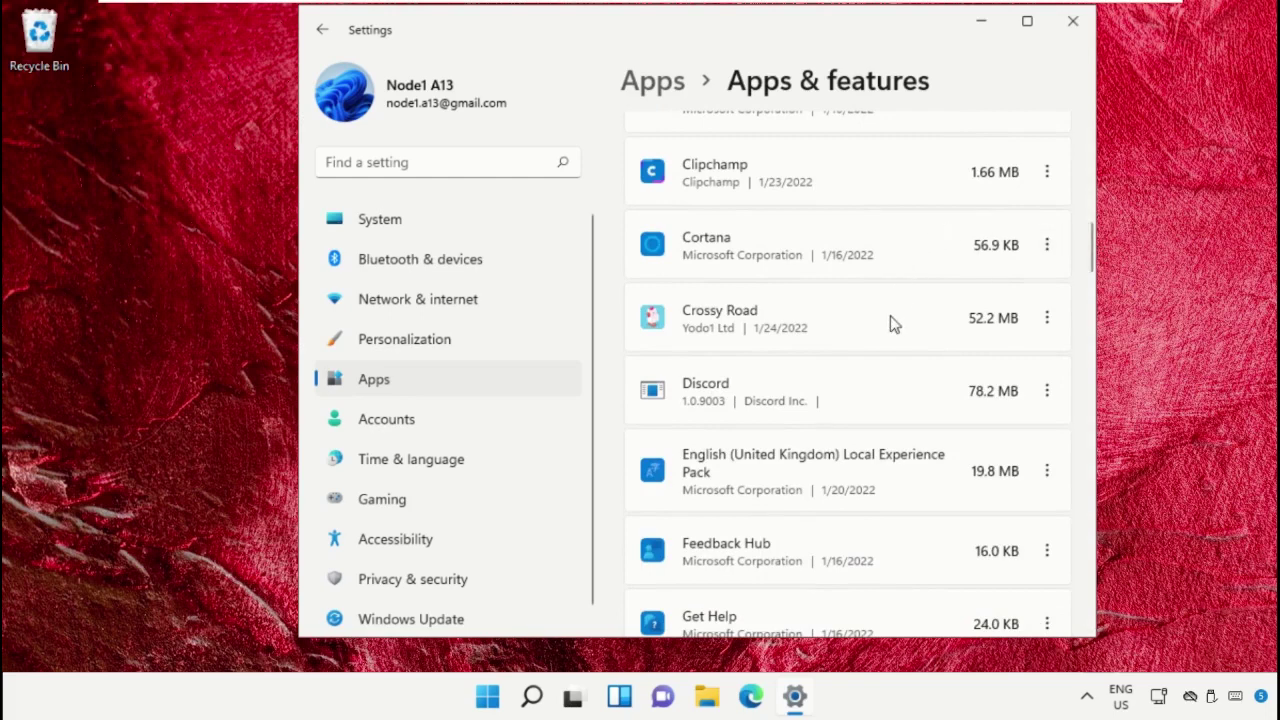
{"action": "left_click", "coordinate": [1048, 322]}
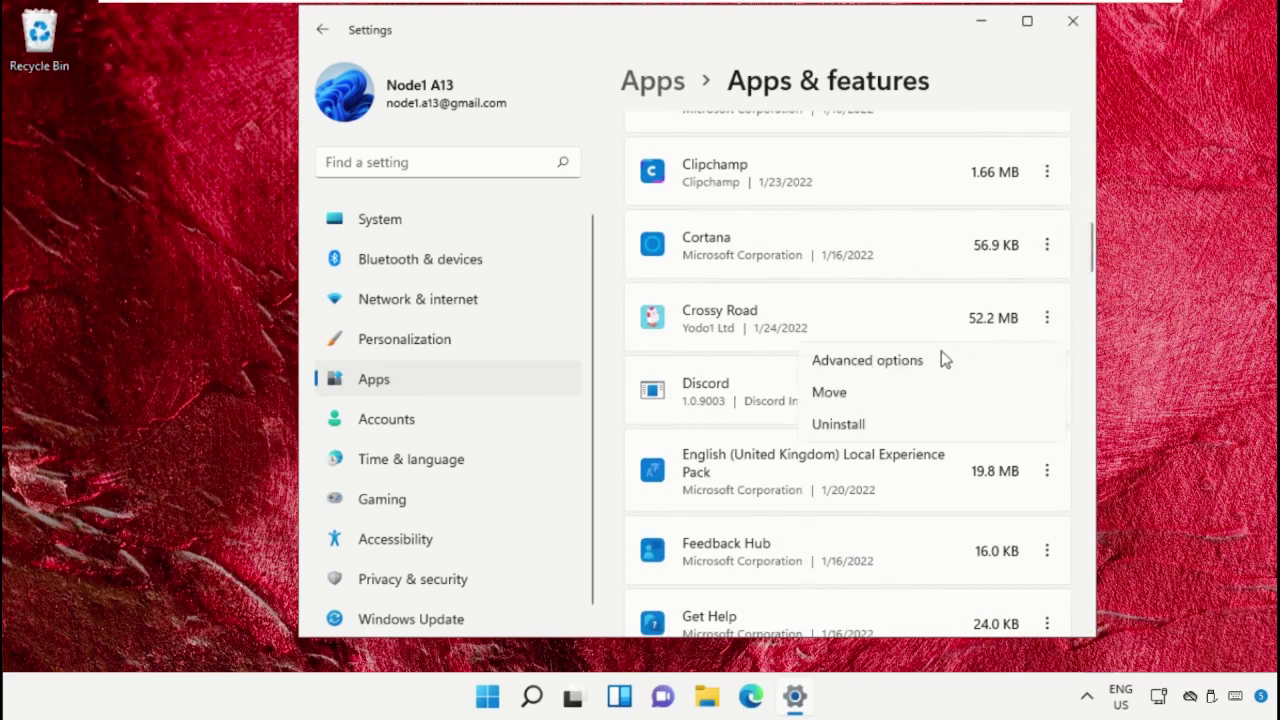
{"action": "left_click", "coordinate": [917, 428]}
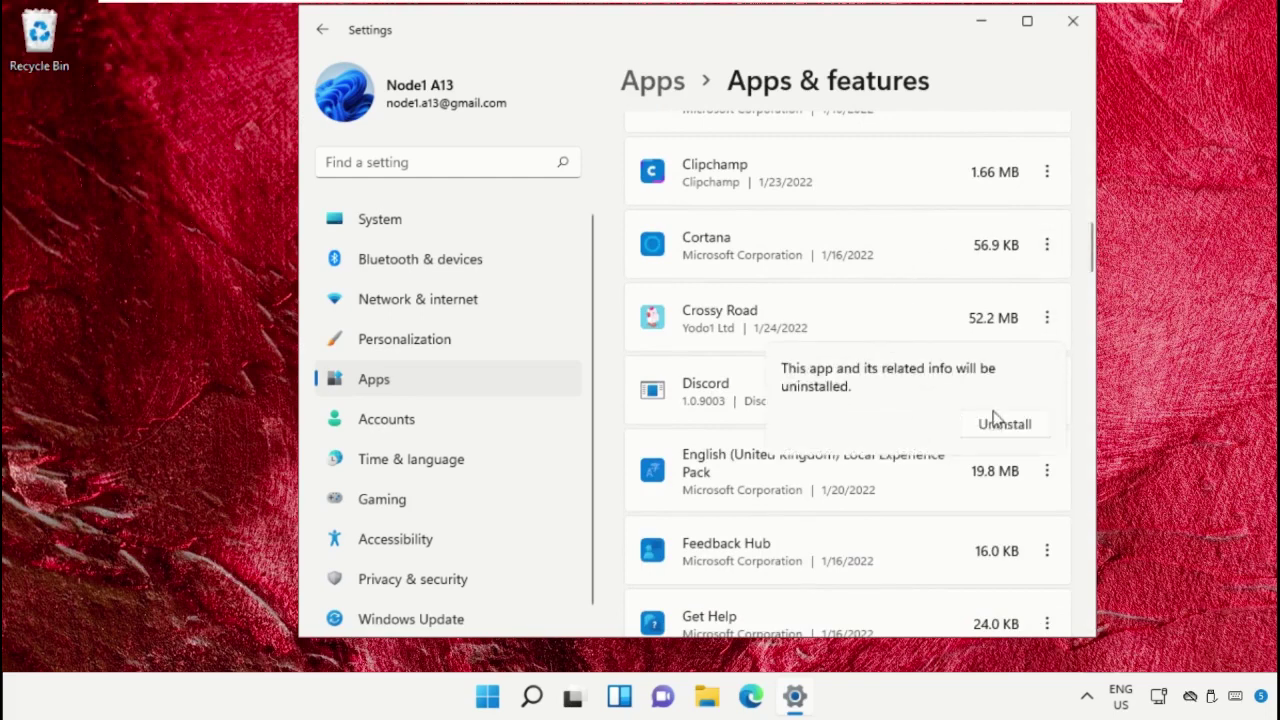
{"action": "left_click", "coordinate": [1002, 426]}
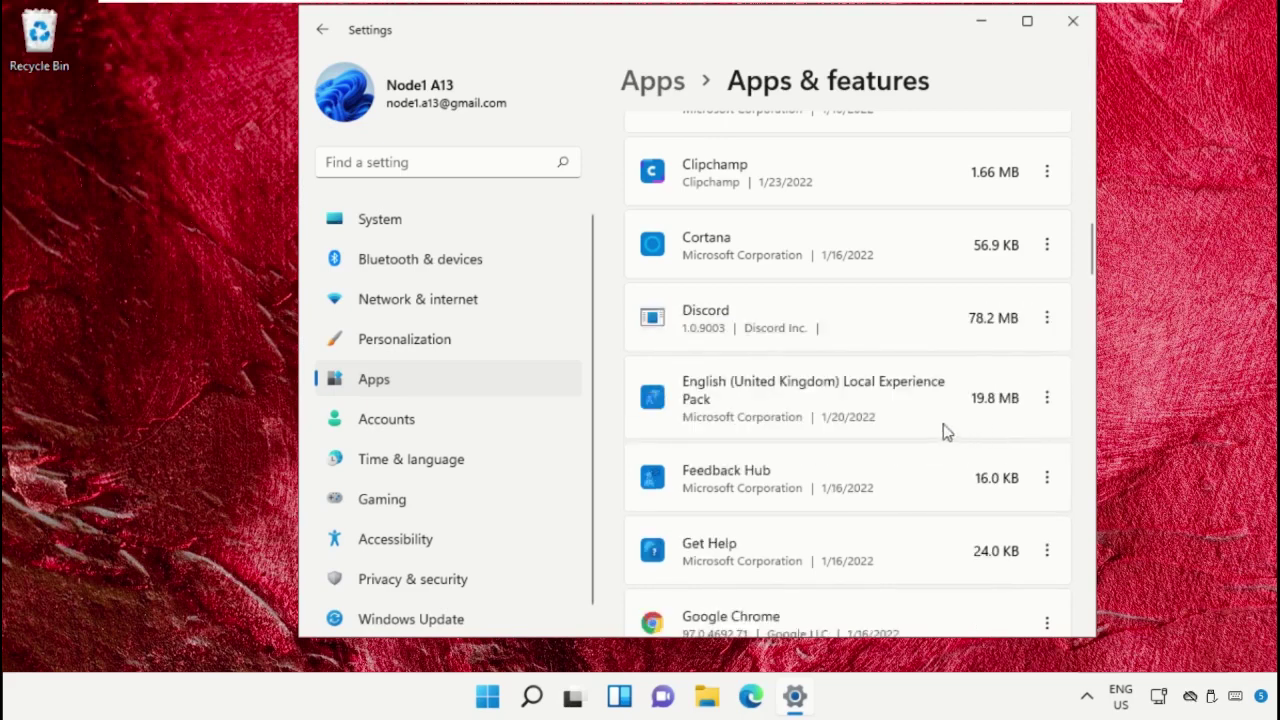
{"action": "left_click", "coordinate": [1072, 22]}
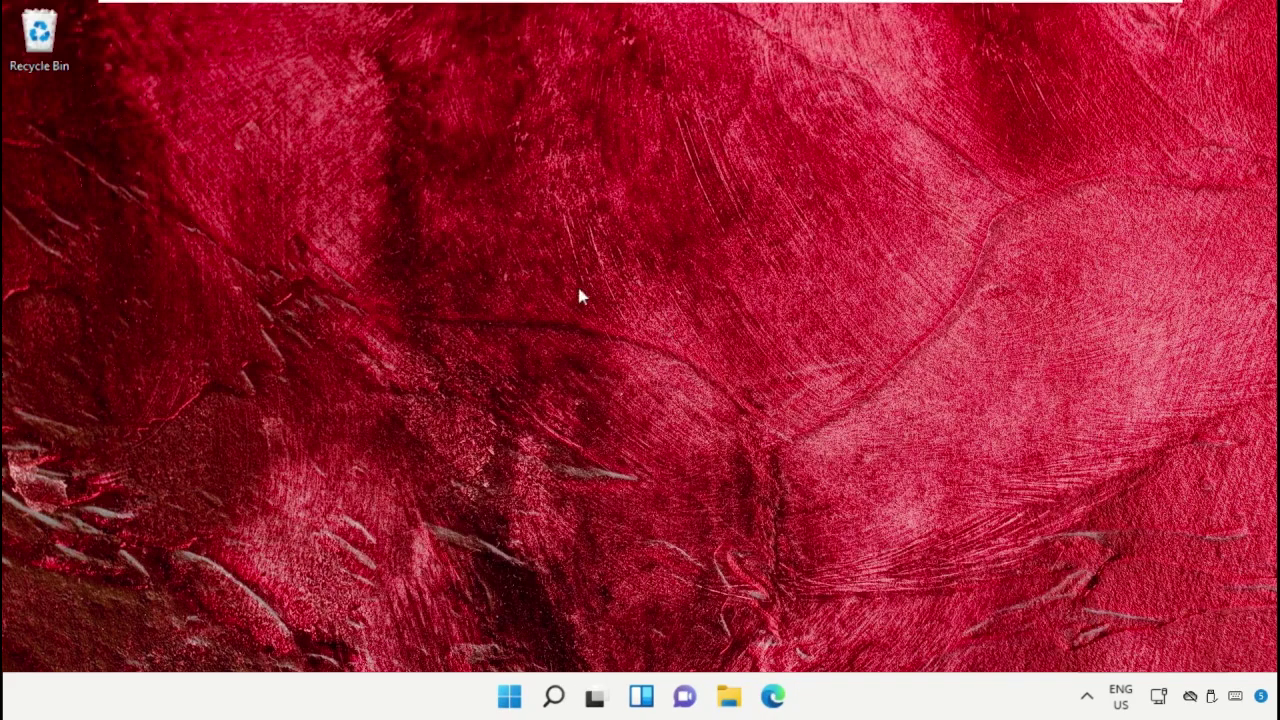
Open Microsoft Store through a Windows search for "Store" and move its window toward the middle of the desktop
{"action": "left_click", "coordinate": [553, 697]}
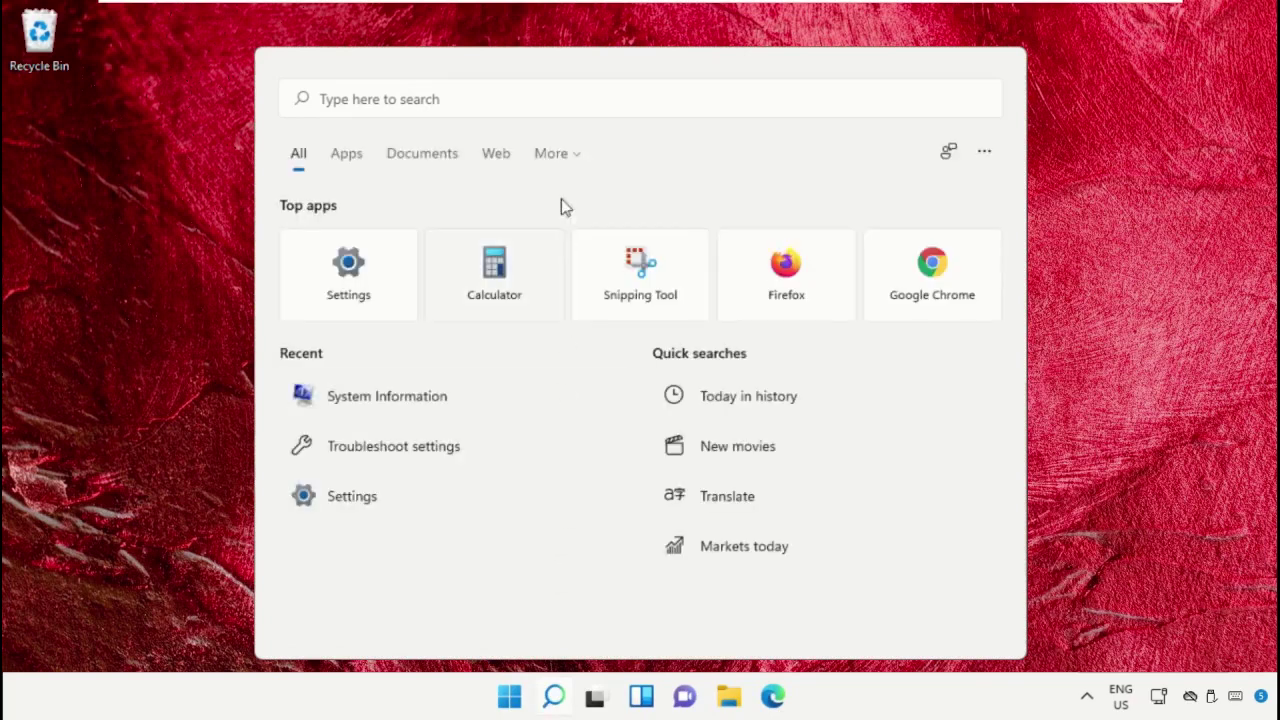
{"action": "left_click", "coordinate": [555, 95]}
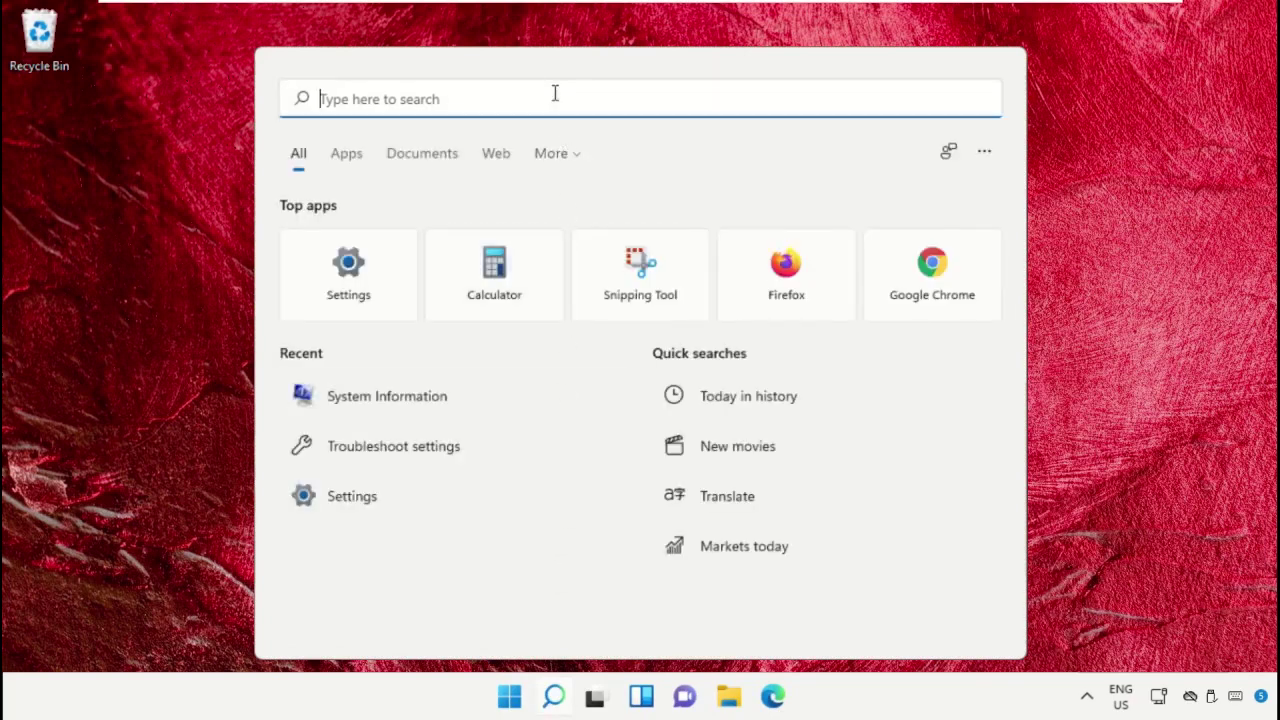
{"action": "type", "text": "Store"}
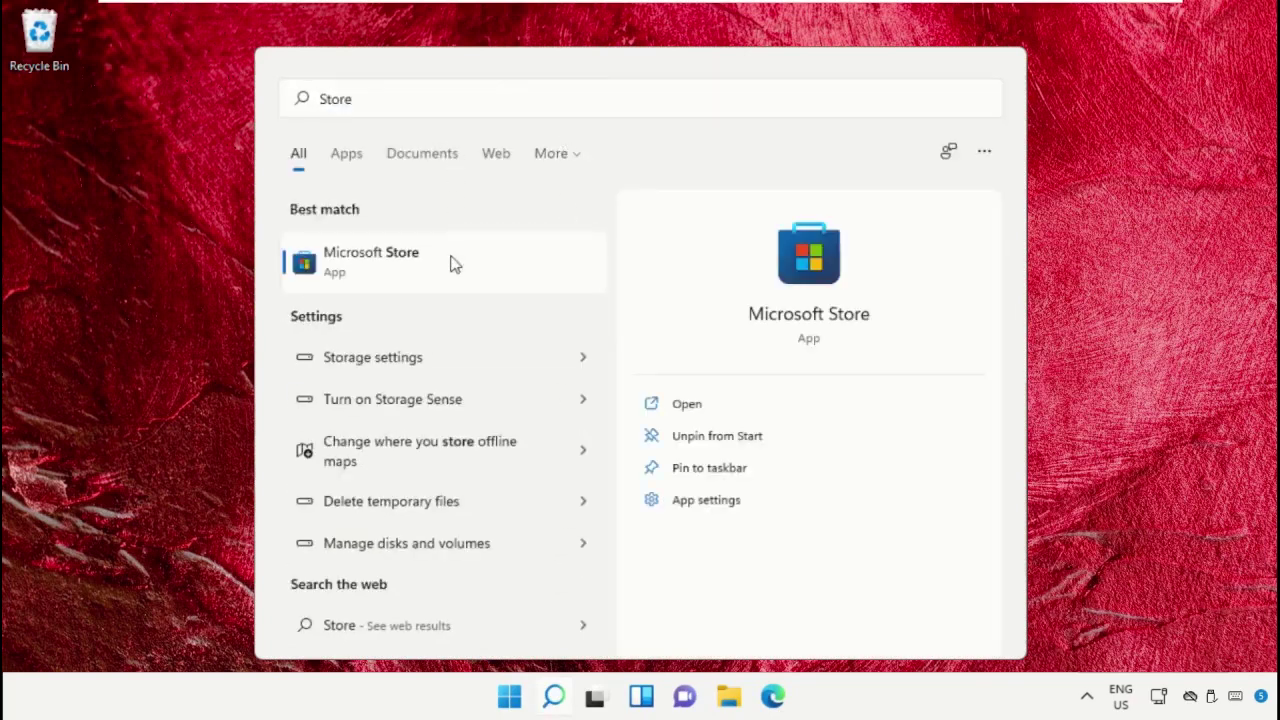
{"action": "left_click", "coordinate": [450, 263]}
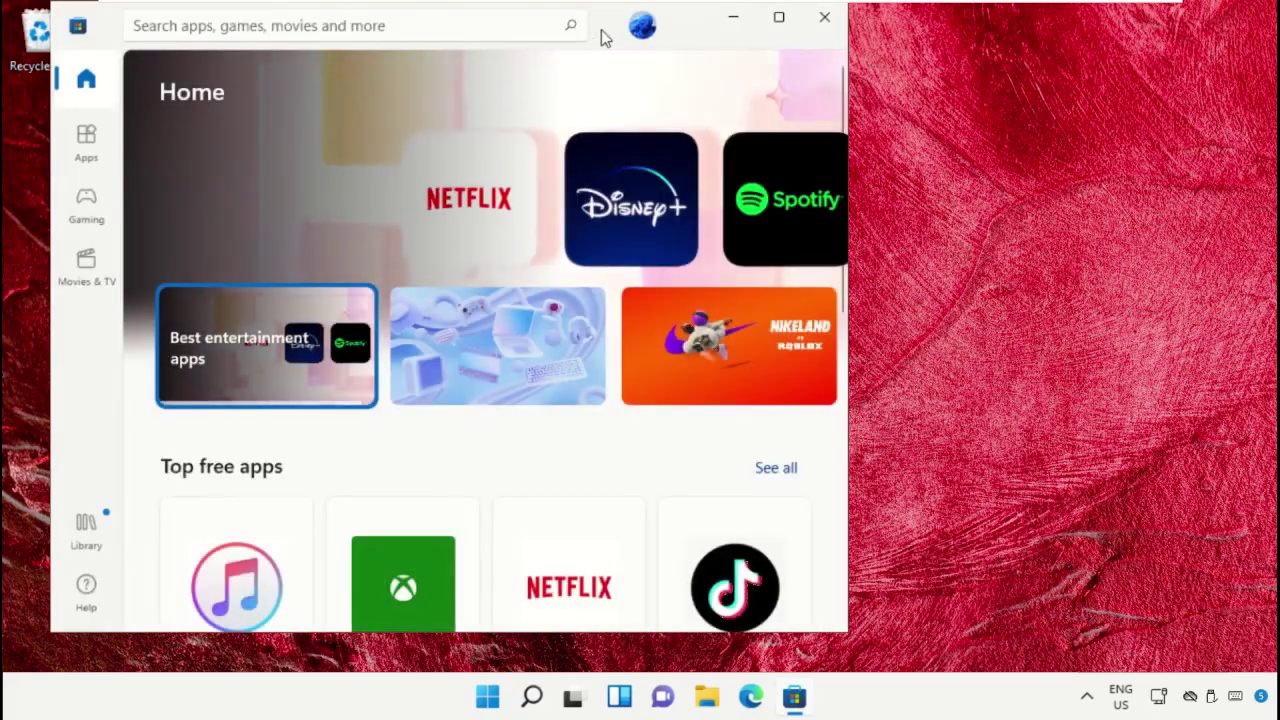
{"action": "left_click_drag", "start_coordinate": [603, 34], "coordinate": [800, 42]}
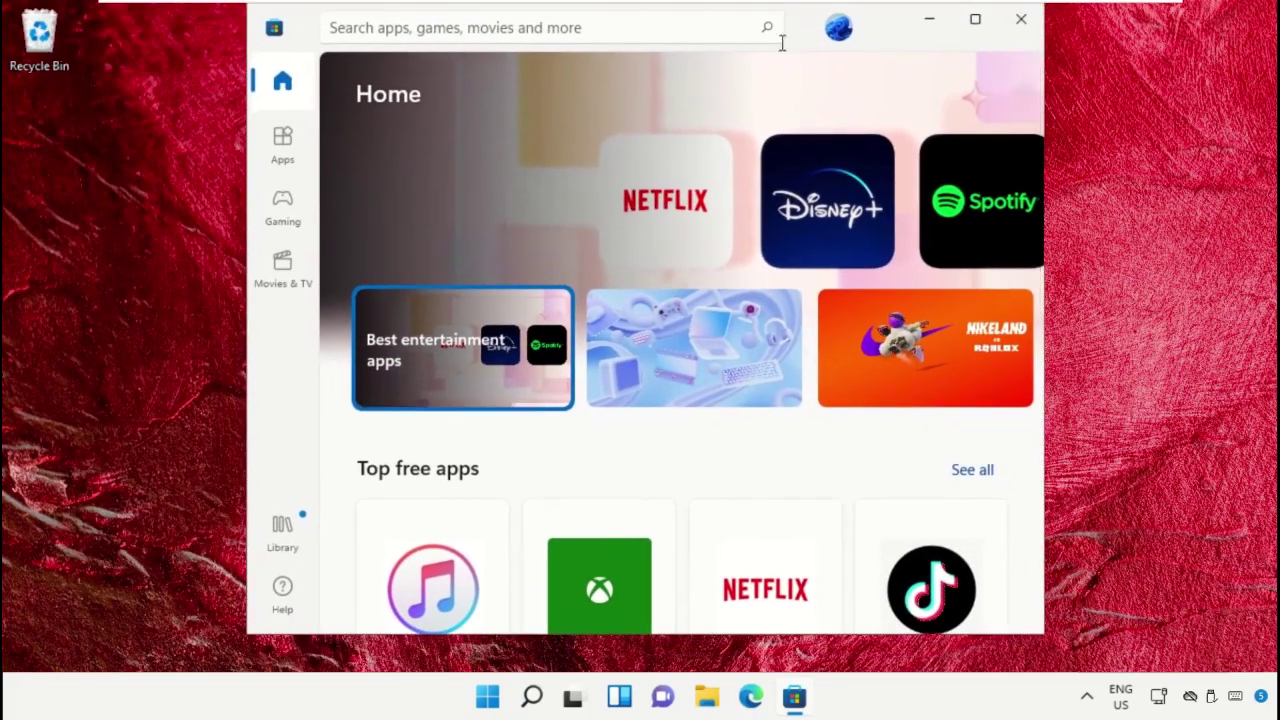
Search the store for "Crossy Road", open the game's page and install it
{"action": "left_click", "coordinate": [657, 22]}
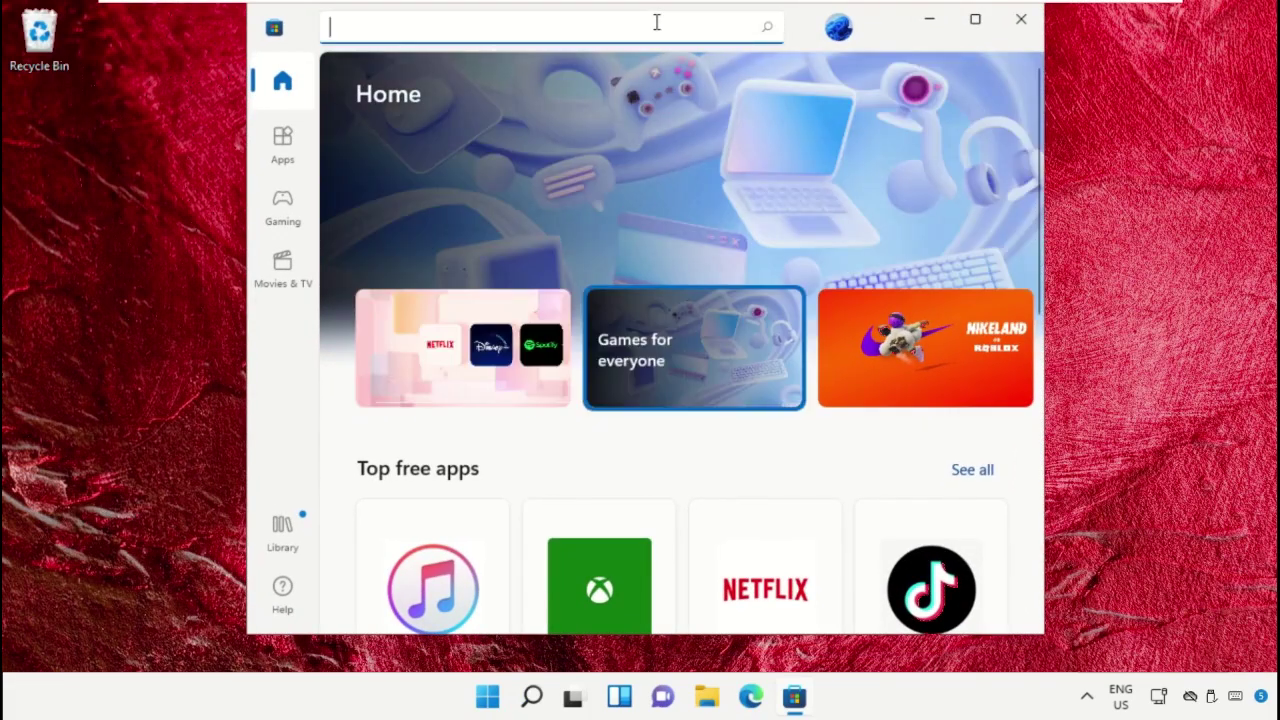
{"action": "type", "text": "Crossy"}
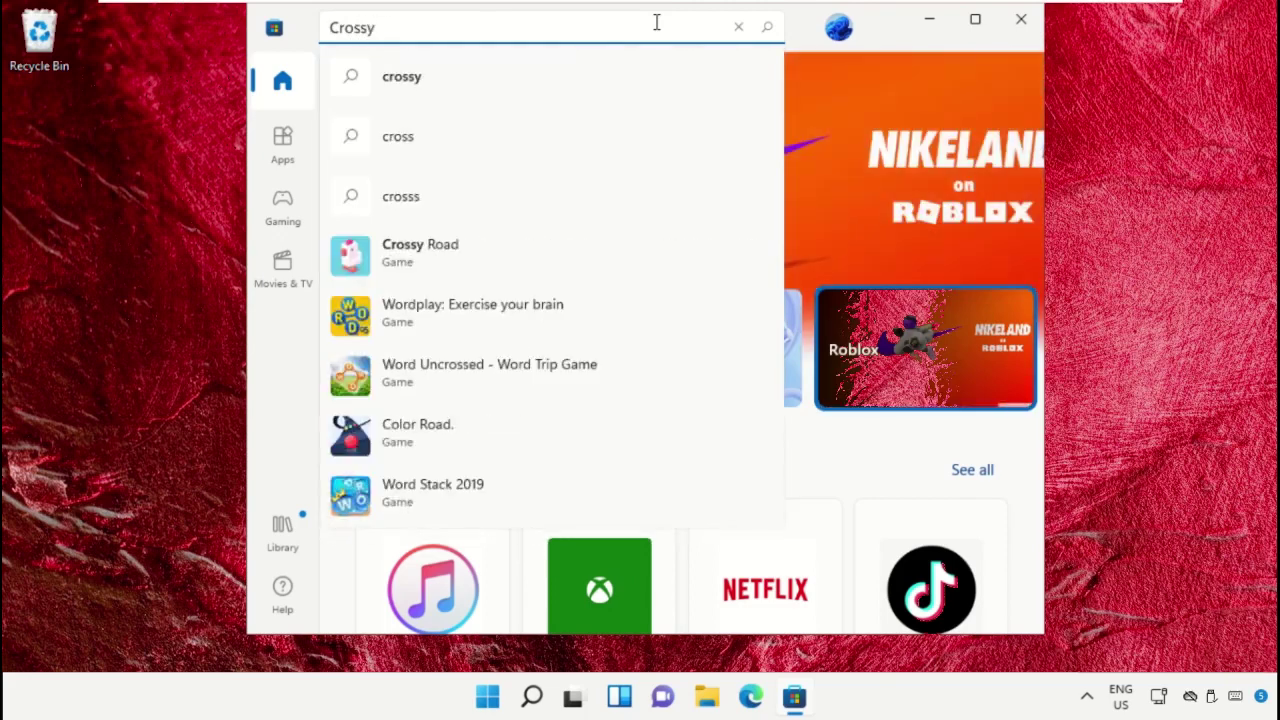
{"action": "type", "text": " Road"}
{"action": "left_click", "coordinate": [490, 201]}
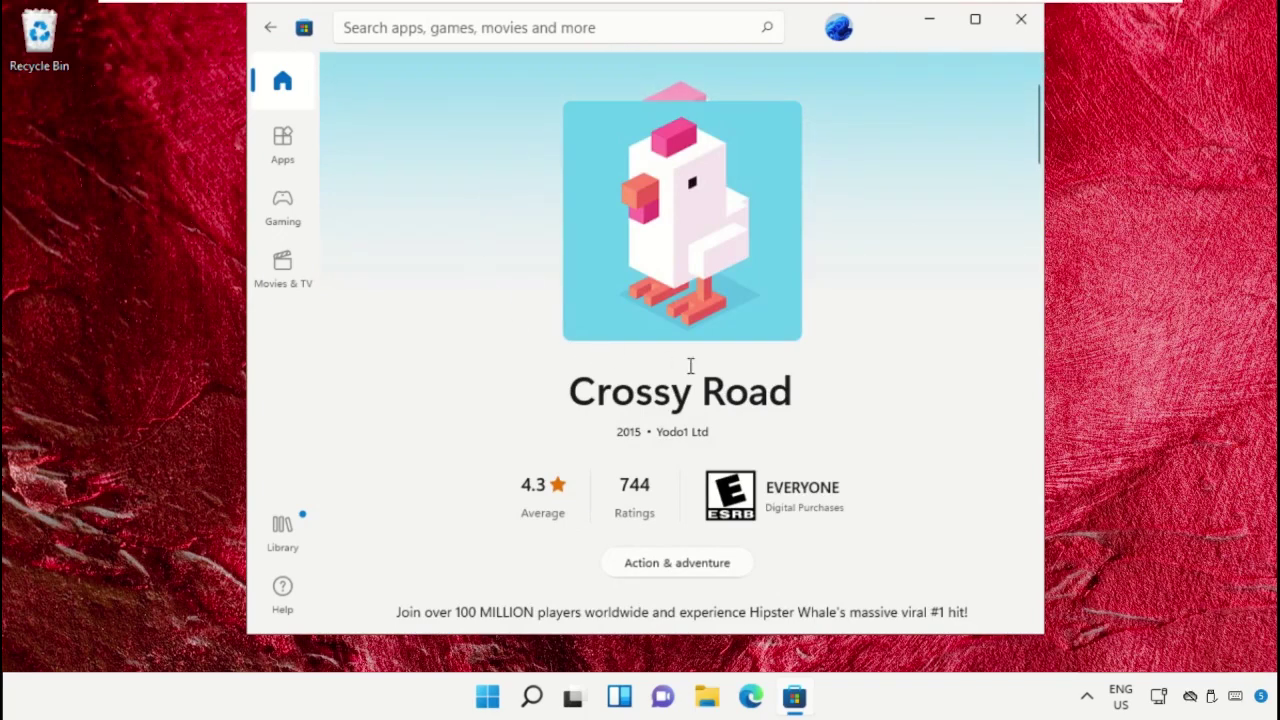
{"action": "scroll", "coordinate": [690, 366], "scroll_direction": "down", "scroll_amount": 3}
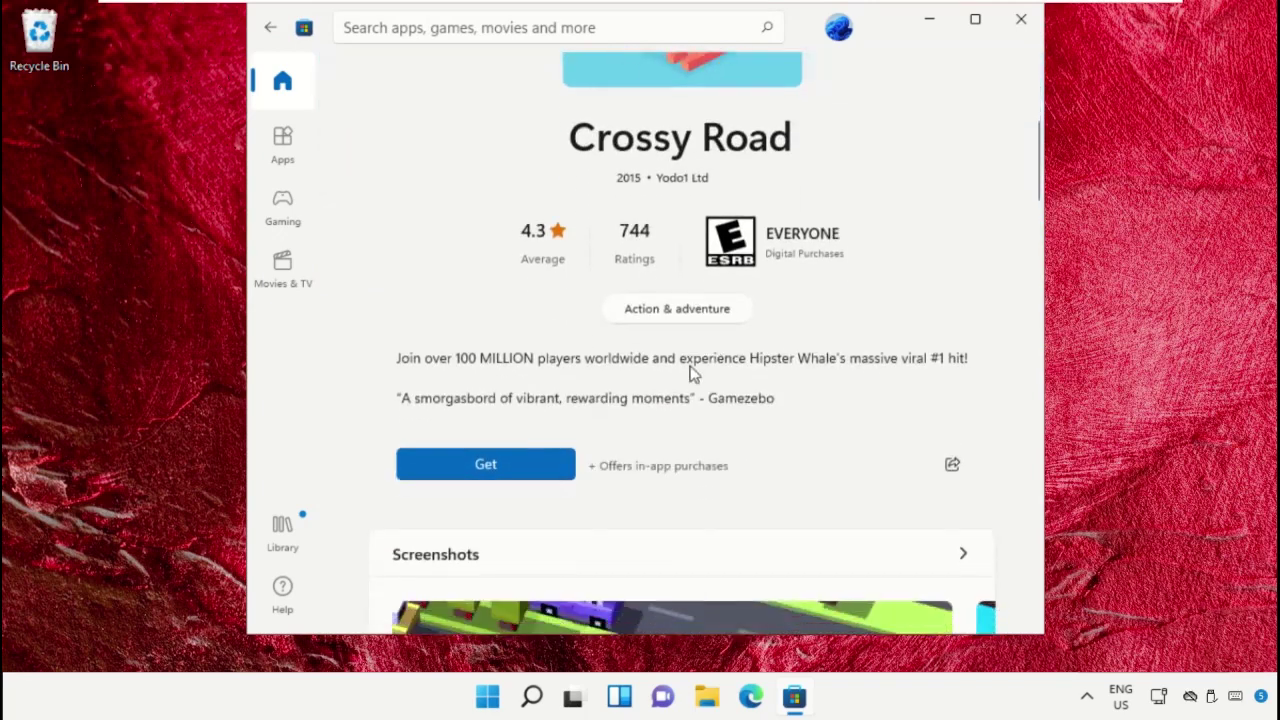
{"action": "left_click", "coordinate": [518, 460]}
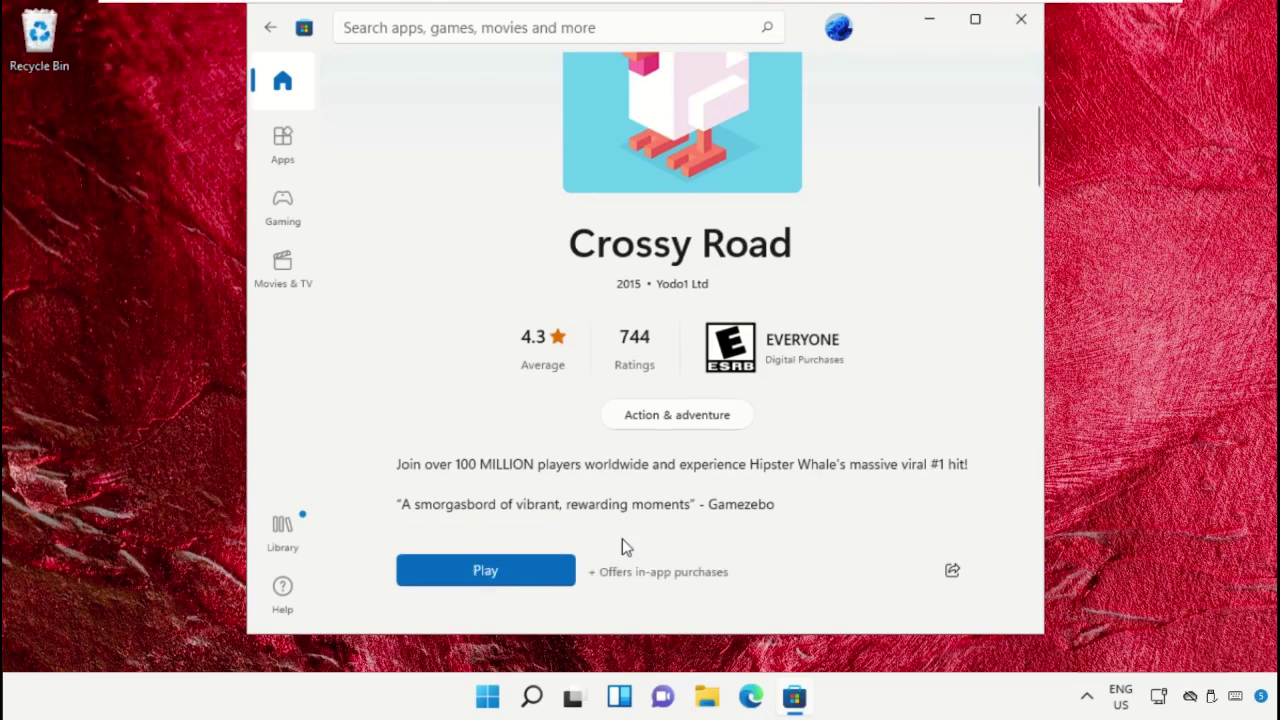
Launch Crossy Road from its store page, close Microsoft Store and move the game window toward the middle of the desktop
{"action": "scroll", "coordinate": [622, 538], "scroll_direction": "up", "scroll_amount": 3}
{"action": "scroll", "coordinate": [622, 538], "scroll_direction": "down", "scroll_amount": 3}
{"action": "left_click", "coordinate": [504, 575]}
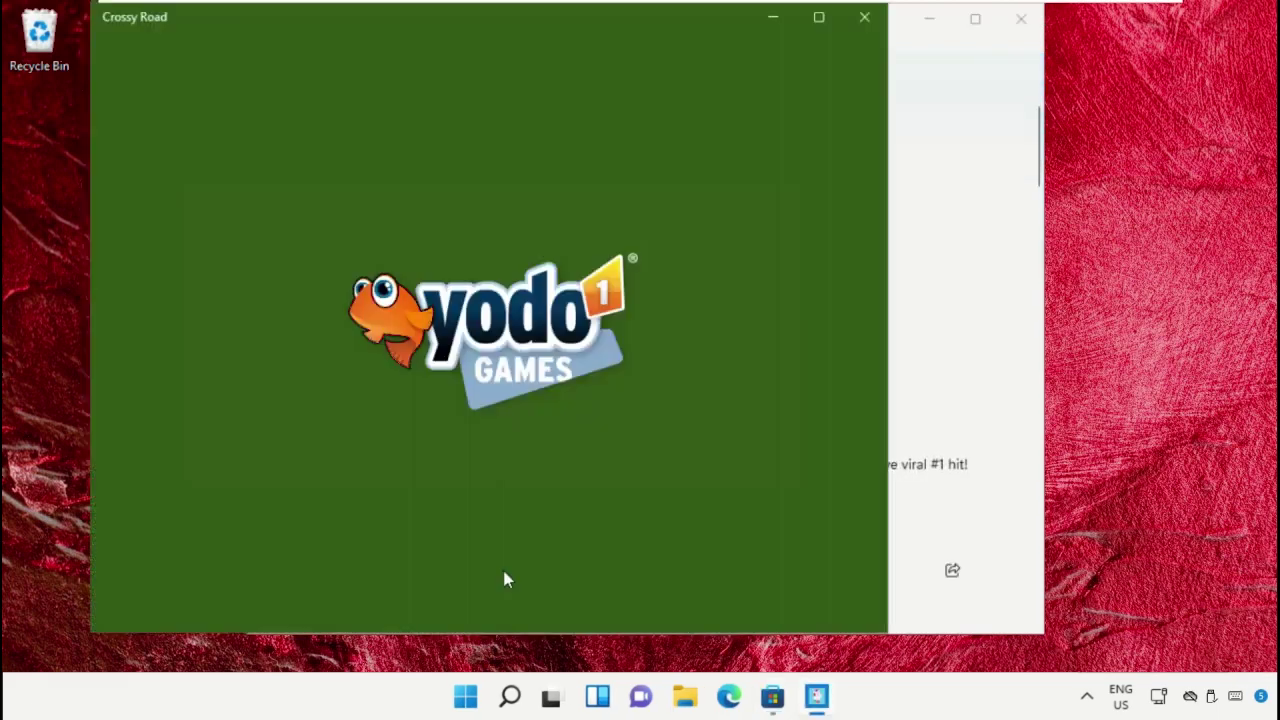
{"action": "left_click", "coordinate": [1020, 18]}
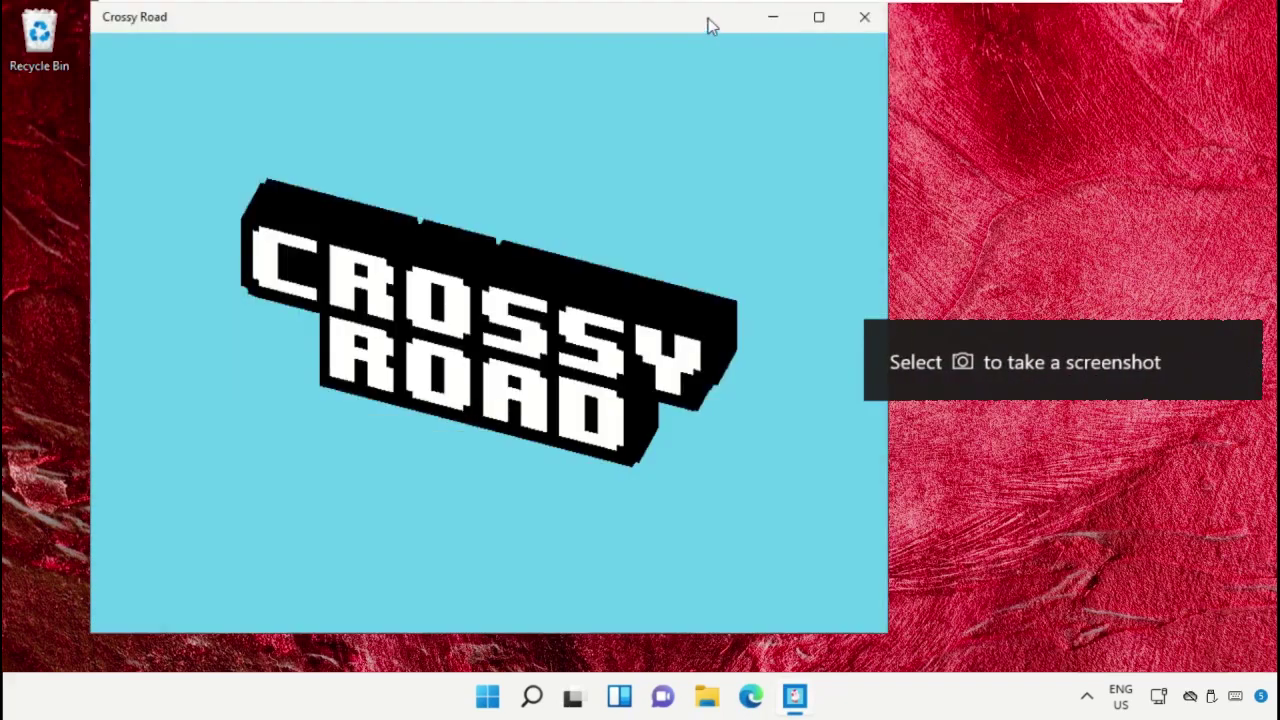
{"action": "left_click_drag", "start_coordinate": [708, 18], "coordinate": [870, 19]}
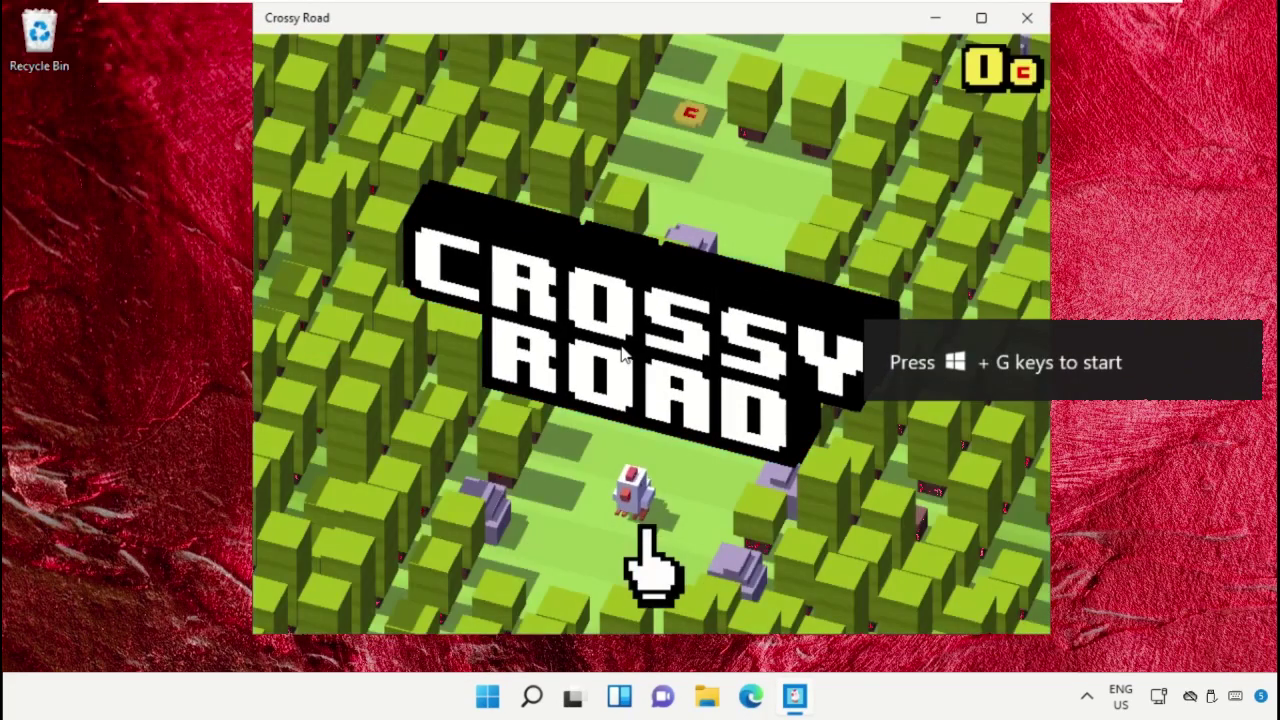
Test Crossy Road by hopping the chicken forward and sideways between the trees toward the road, and close the game
{"action": "left_click", "coordinate": [648, 487]}
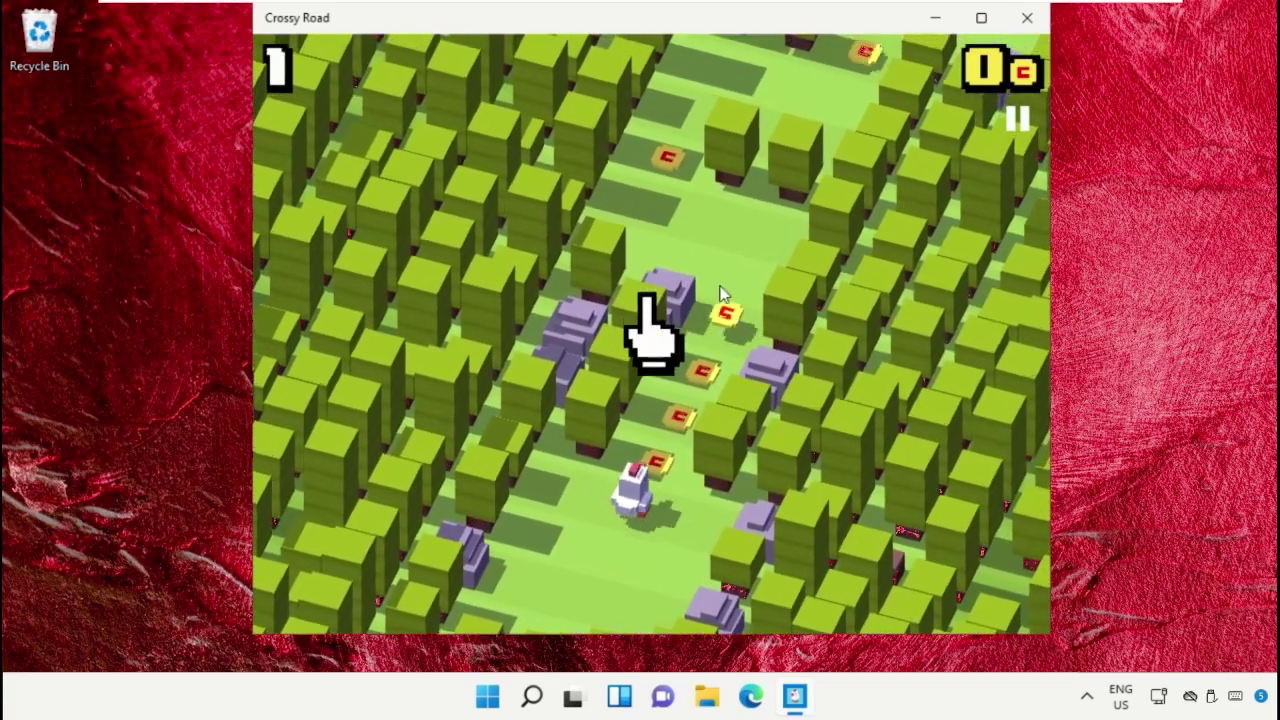
{"action": "left_click", "coordinate": [722, 293]}
{"action": "left_click", "coordinate": [723, 294]}
{"action": "left_click", "coordinate": [723, 297]}
{"action": "left_click", "coordinate": [723, 298]}
{"action": "left_click", "coordinate": [722, 300]}
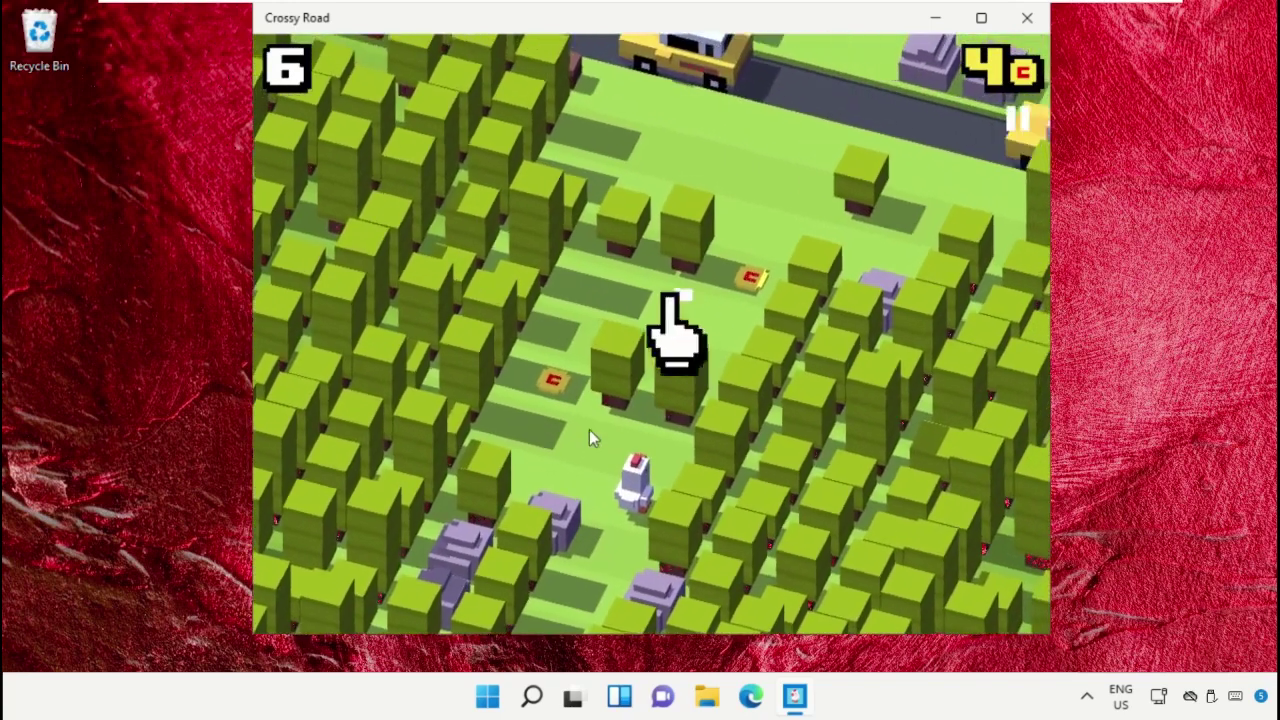
{"action": "left_click", "coordinate": [563, 444]}
{"action": "left_click_drag", "start_coordinate": [563, 478], "coordinate": [526, 471]}
{"action": "left_click", "coordinate": [645, 296]}
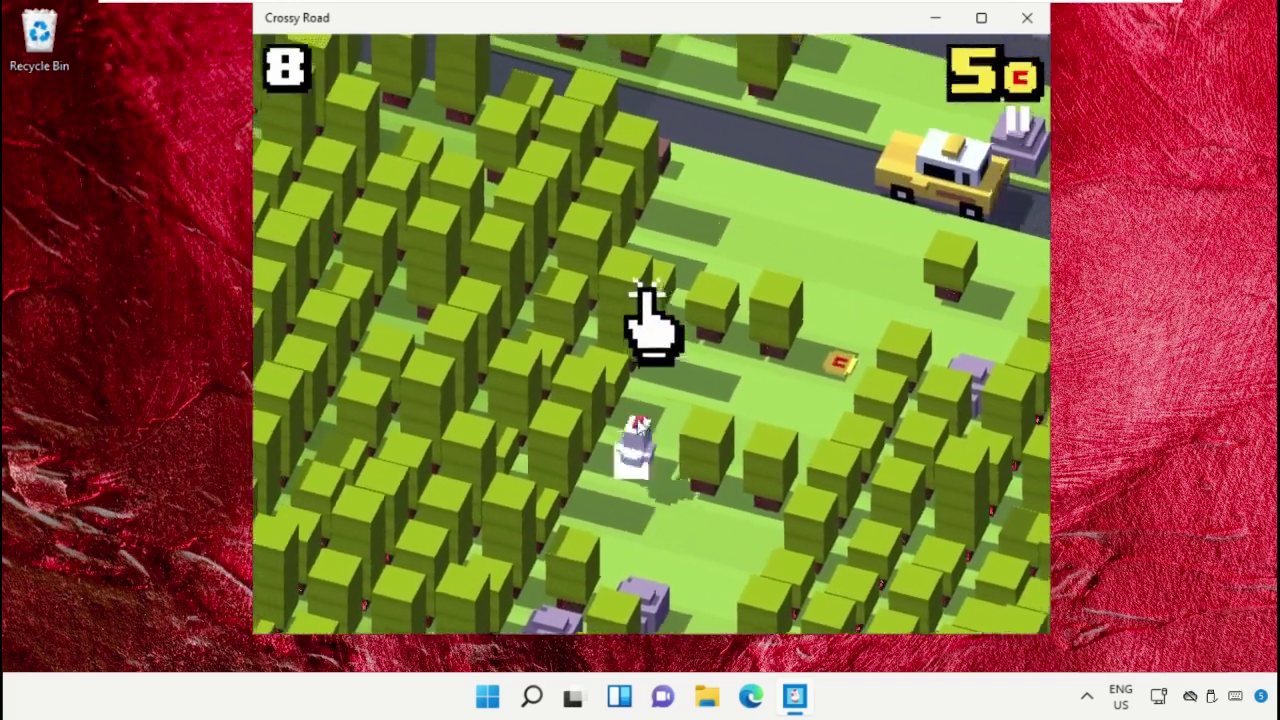
{"action": "left_click", "coordinate": [632, 456]}
{"action": "left_click", "coordinate": [700, 488]}
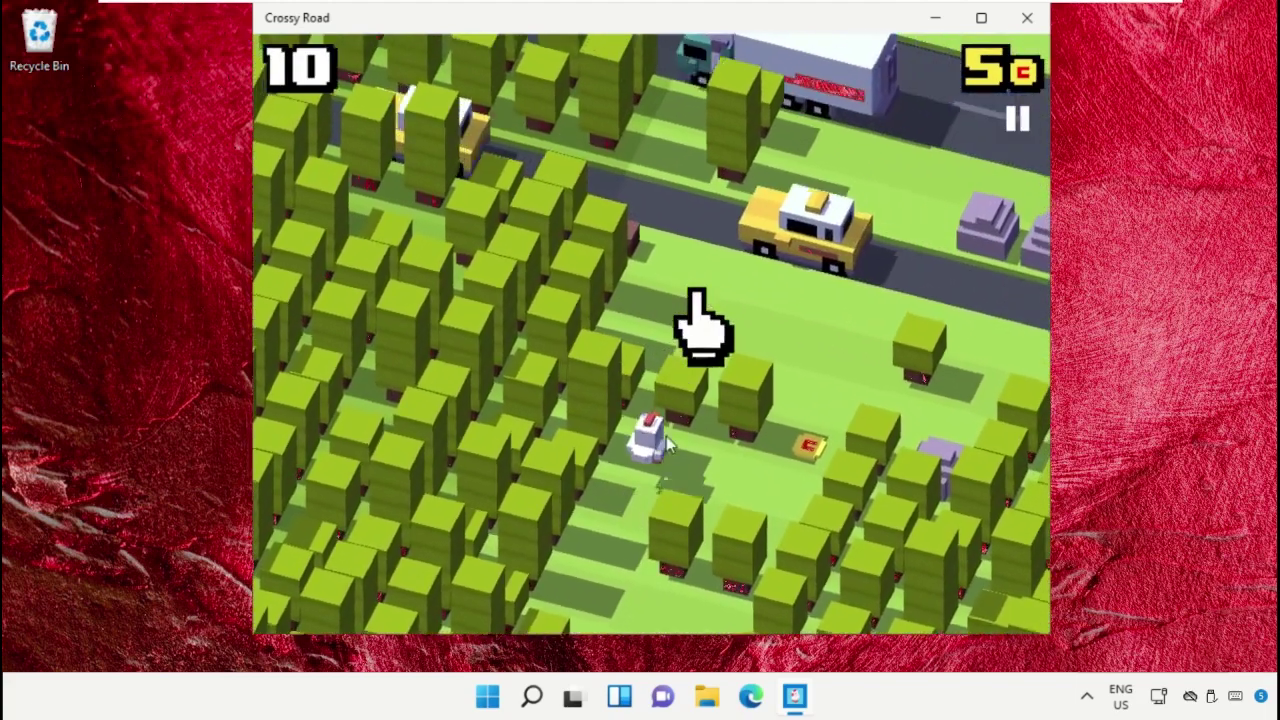
{"action": "left_click_drag", "start_coordinate": [727, 496], "coordinate": [765, 498]}
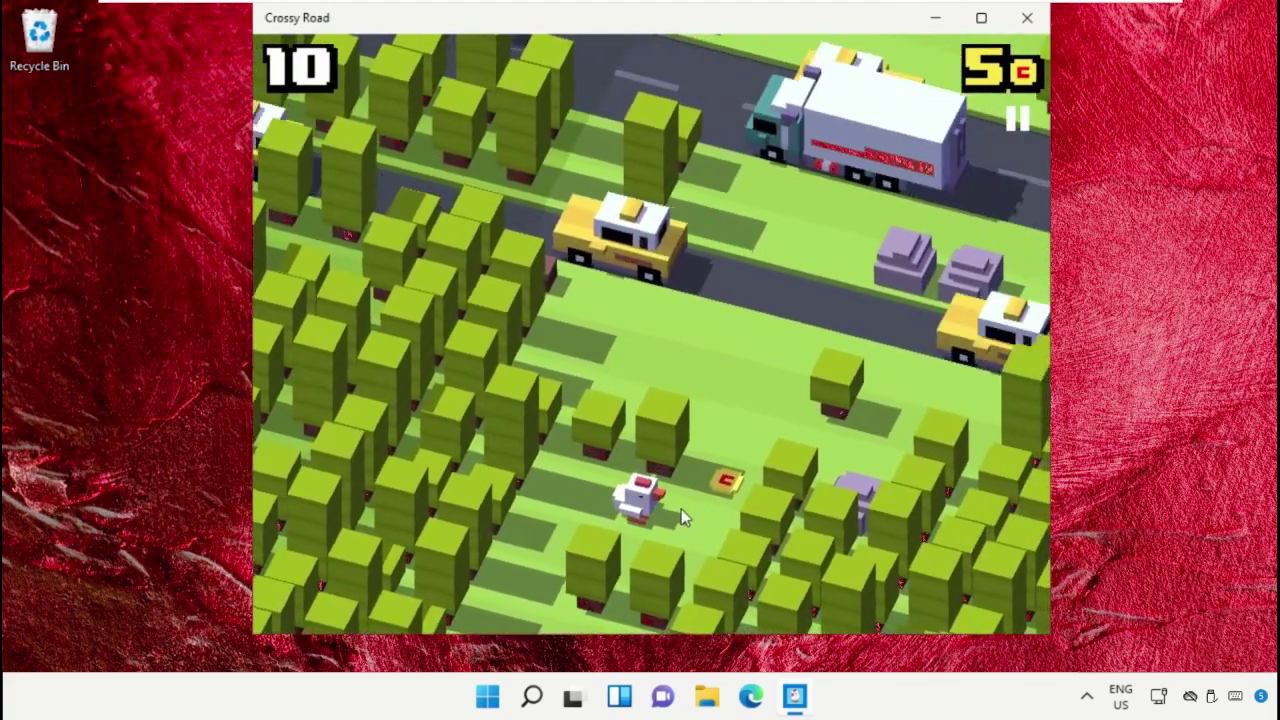
{"action": "left_click_drag", "start_coordinate": [650, 515], "coordinate": [693, 529]}
{"action": "left_click", "coordinate": [655, 440]}
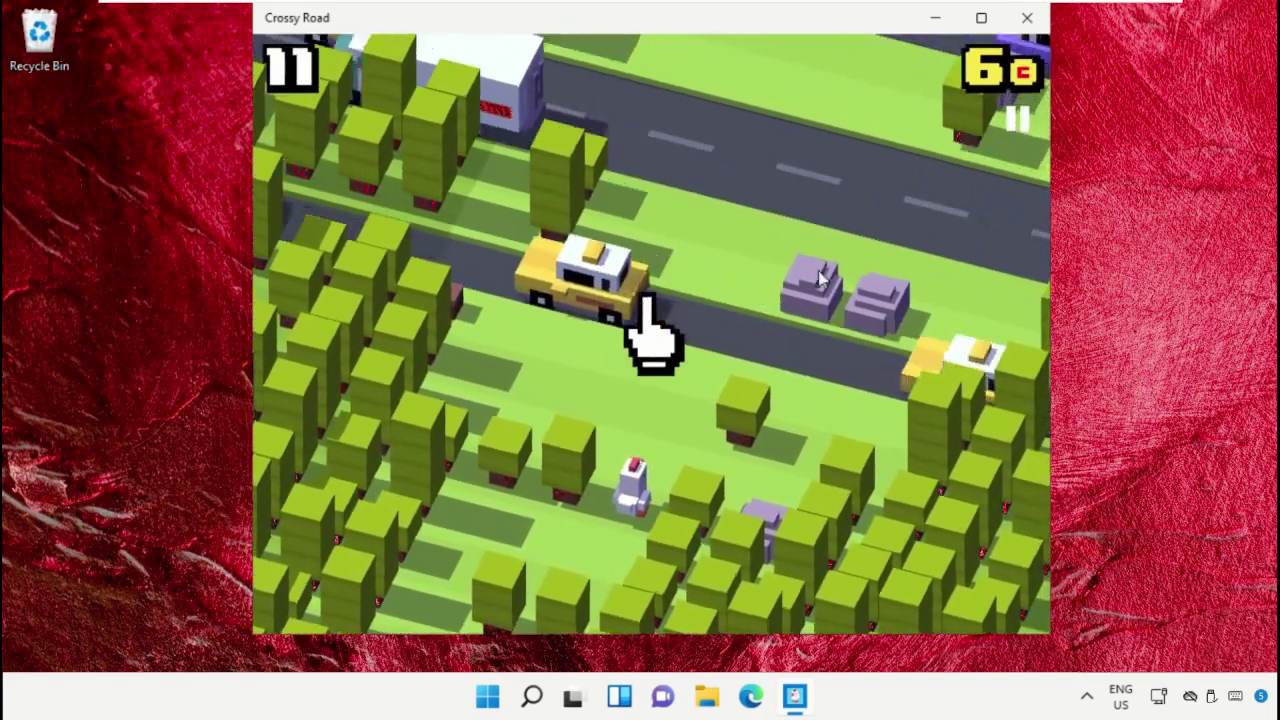
{"action": "key", "text": "alt+F4"}
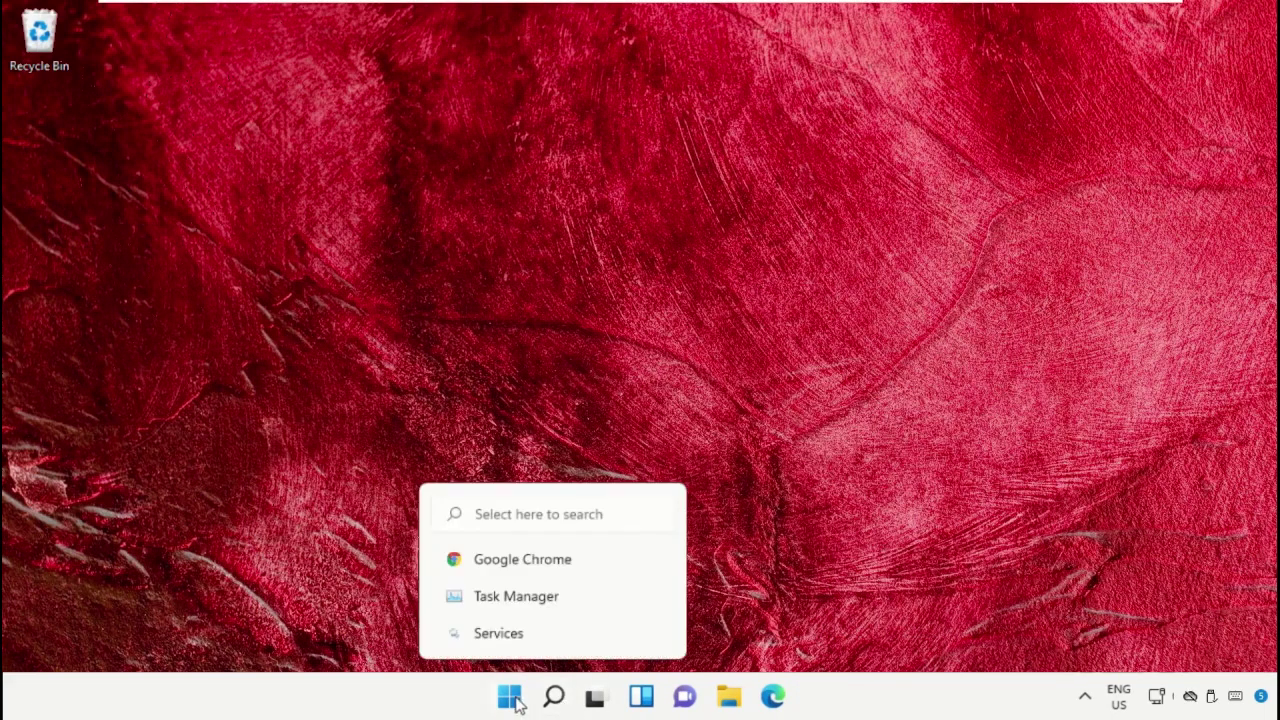
Restart the computer from the Start menu's power options
{"action": "key", "text": "super"}
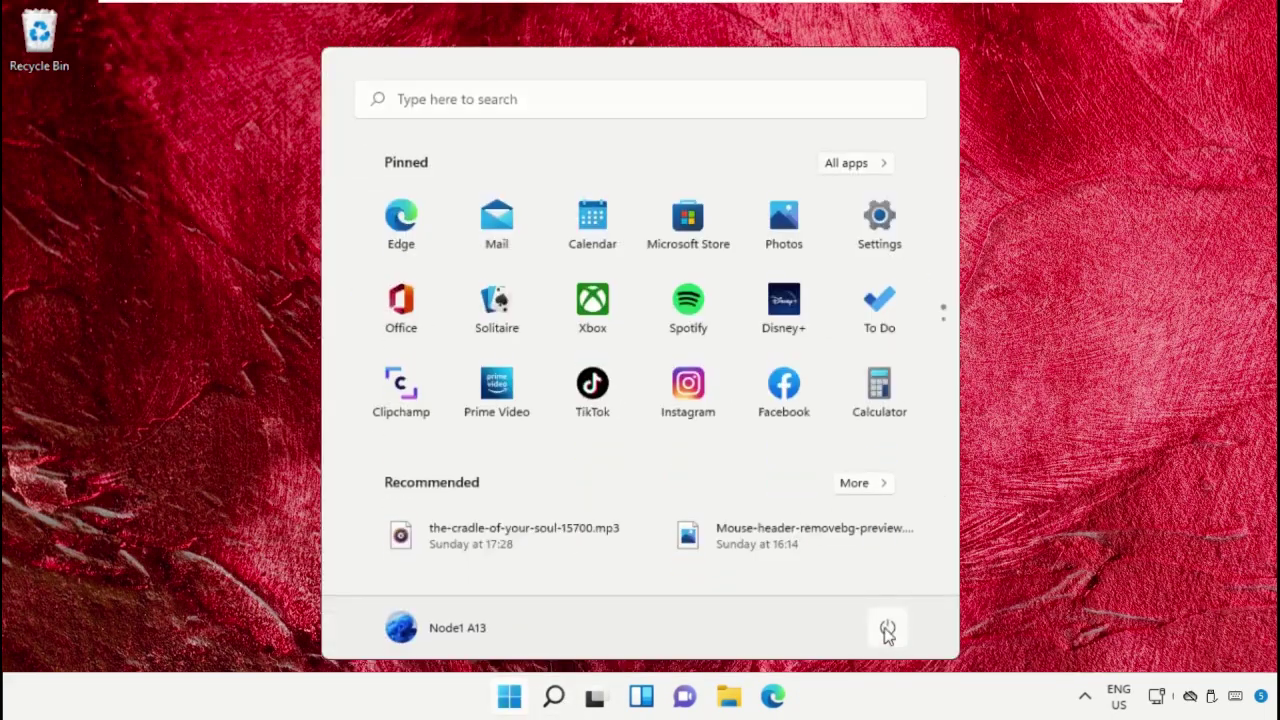
{"action": "left_click", "coordinate": [890, 630]}
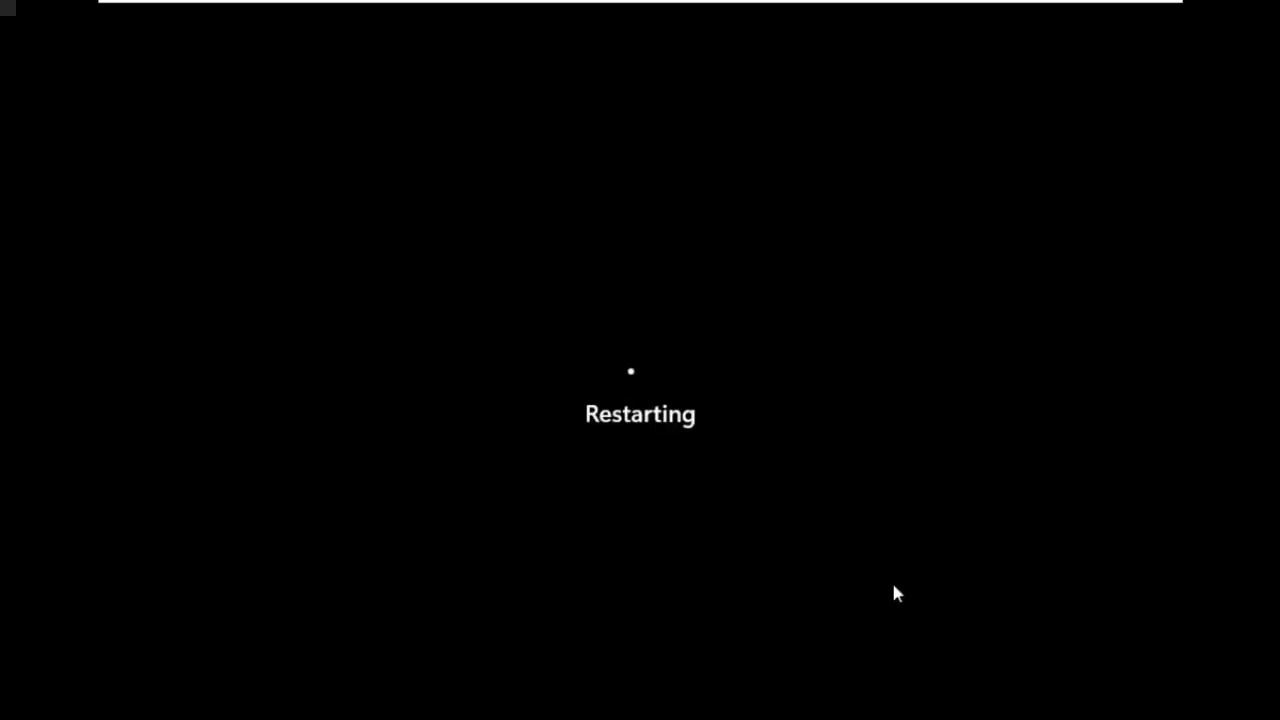